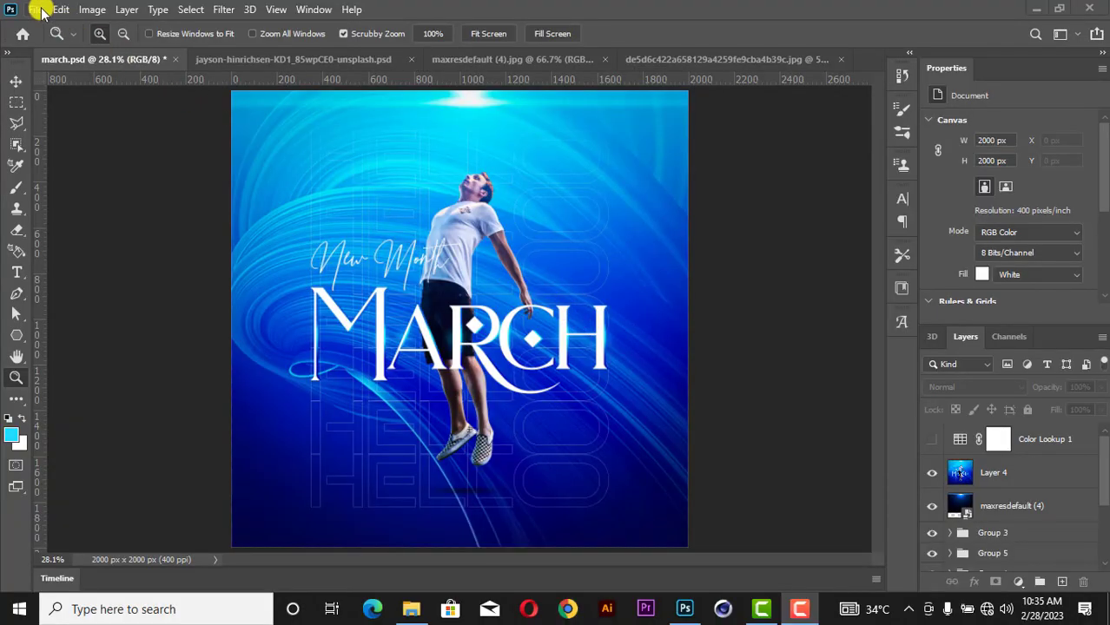
# Step: Create a new 5 x 5 inch document at 400 pixels/inch in RGB Color with a white background
pyautogui.click(38, 10)
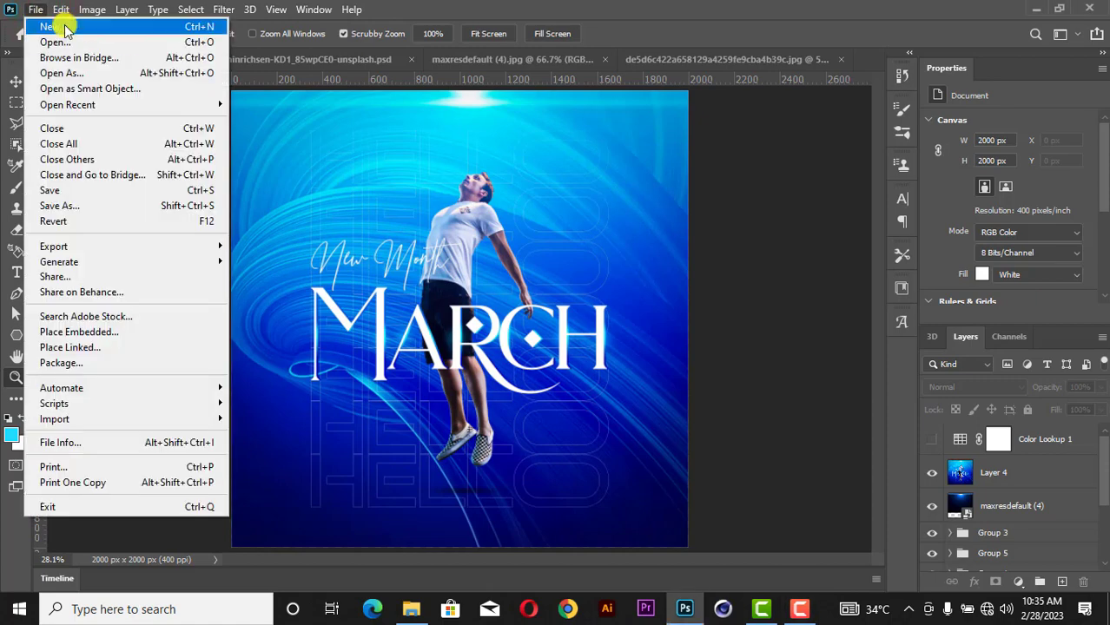
pyautogui.click(67, 28)
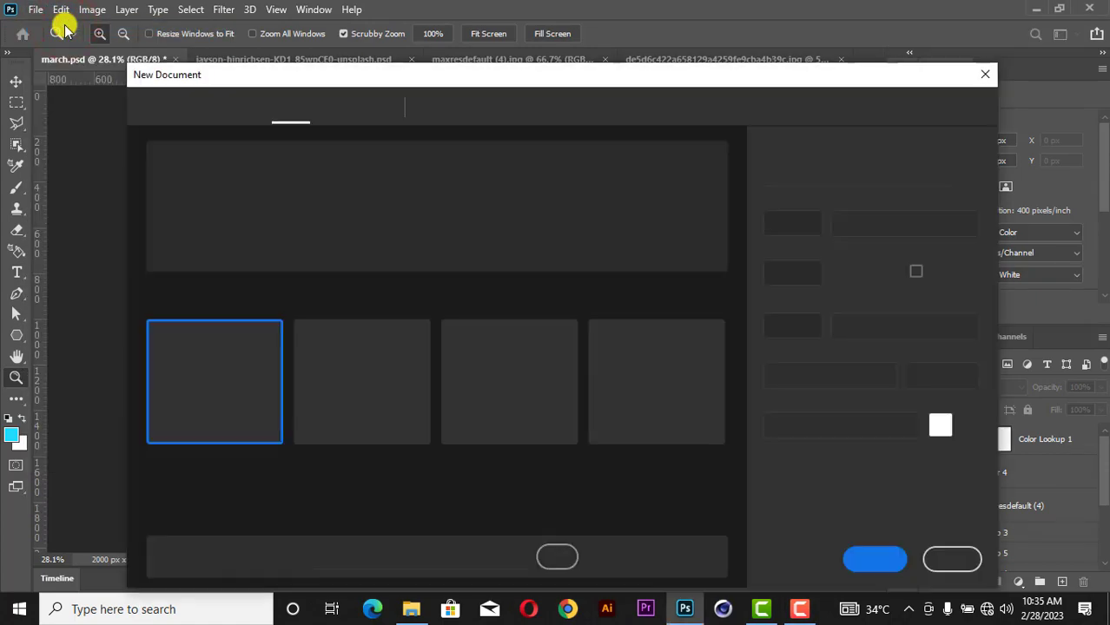
pyautogui.click(797, 224)
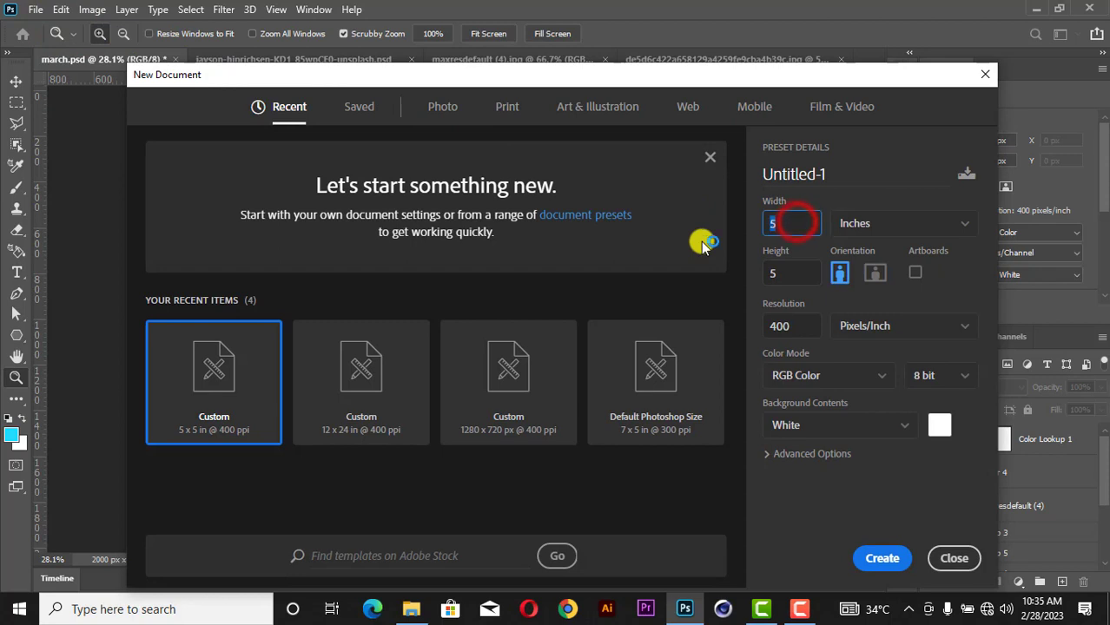
pyautogui.click(781, 273)
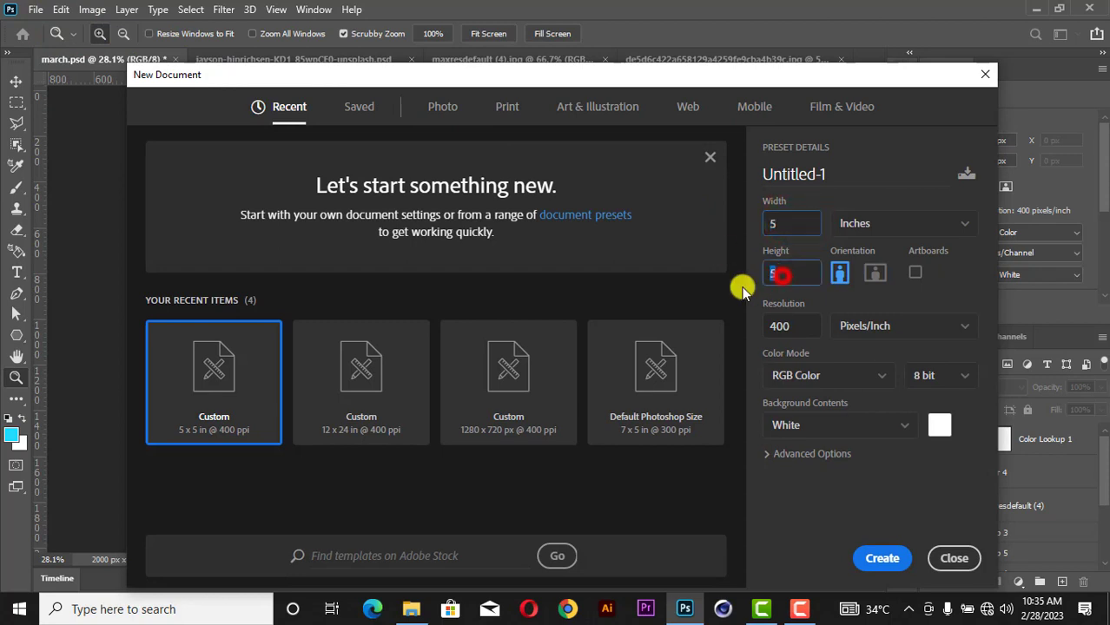
pyautogui.click(881, 558)
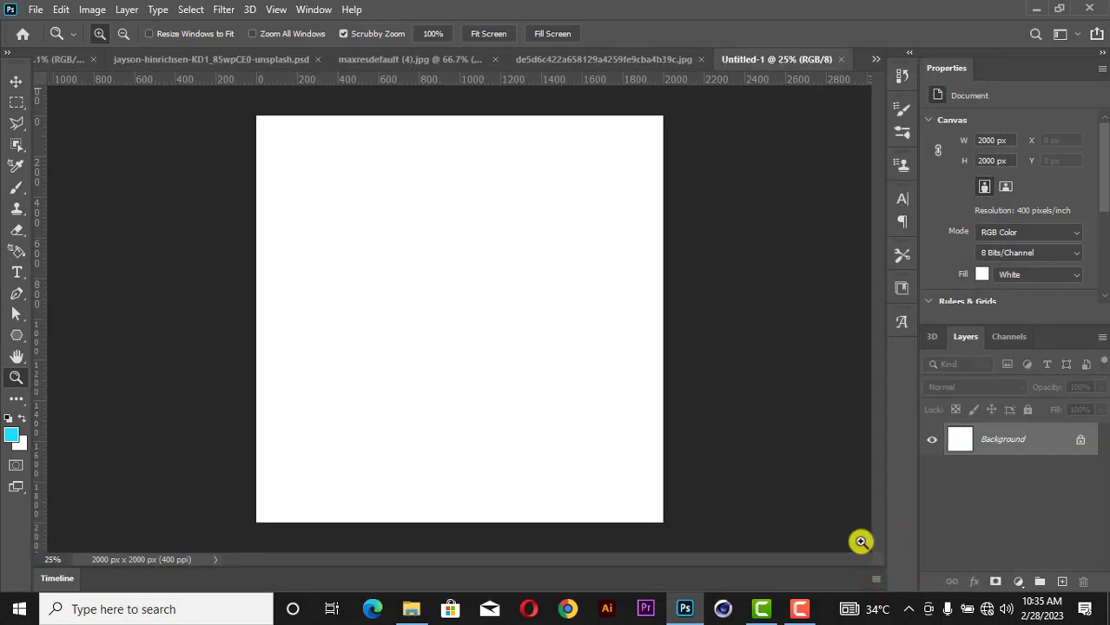
# Step: Add a linear gradient fill layer using the Blue_19 preset from the Blues group, with the gradient reversed at a 90° angle
pyautogui.click(15, 80)
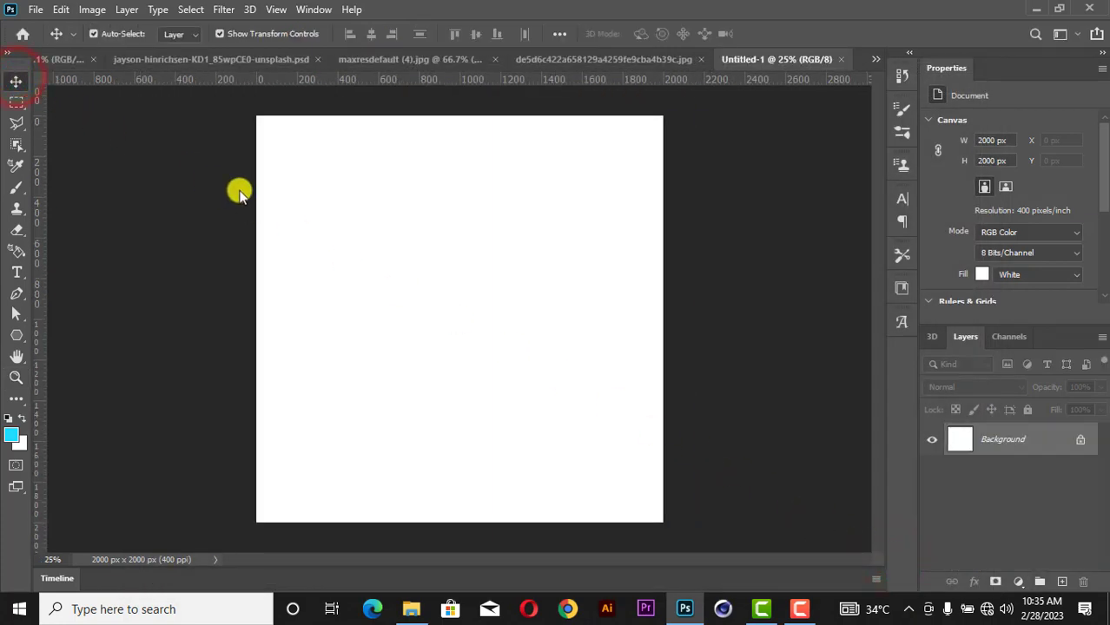
pyautogui.click(1021, 582)
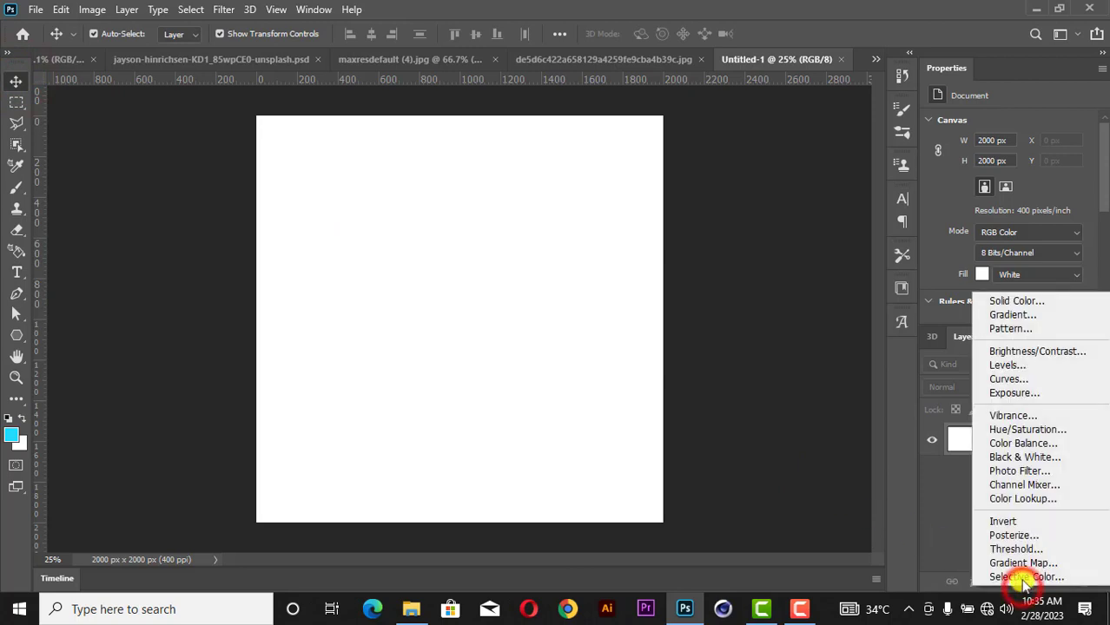
pyautogui.click(1014, 315)
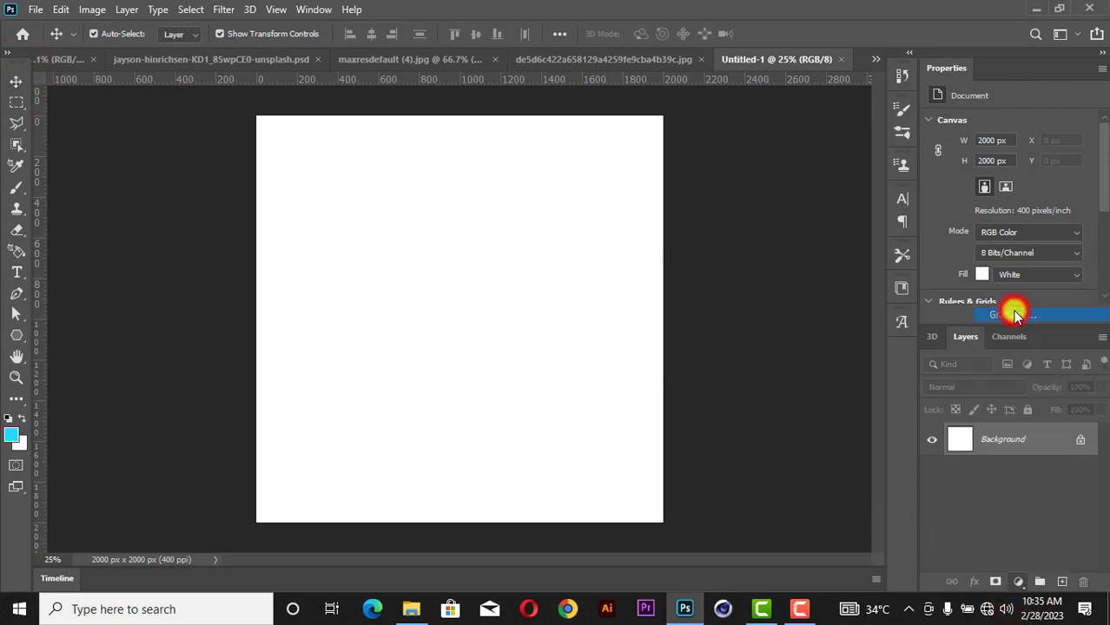
pyautogui.click(737, 112)
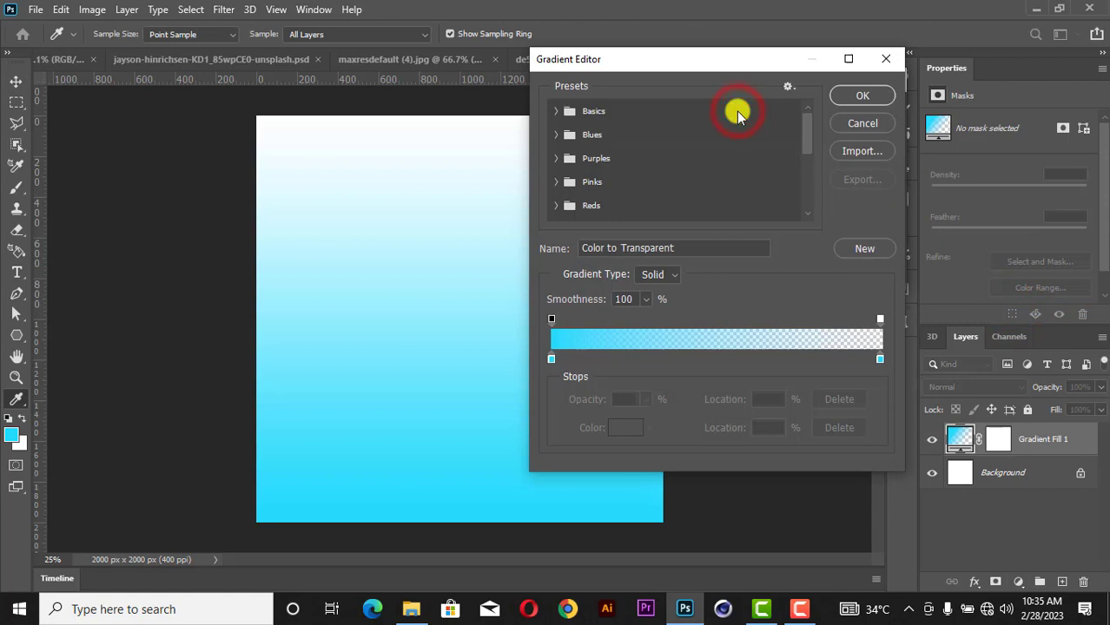
pyautogui.click(555, 135)
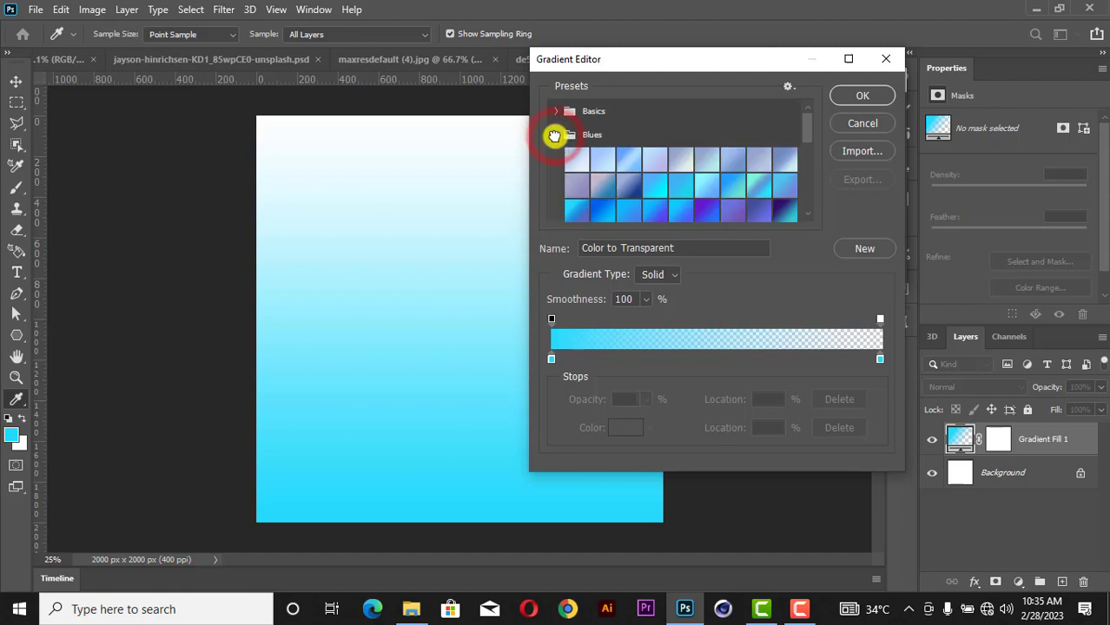
pyautogui.click(575, 213)
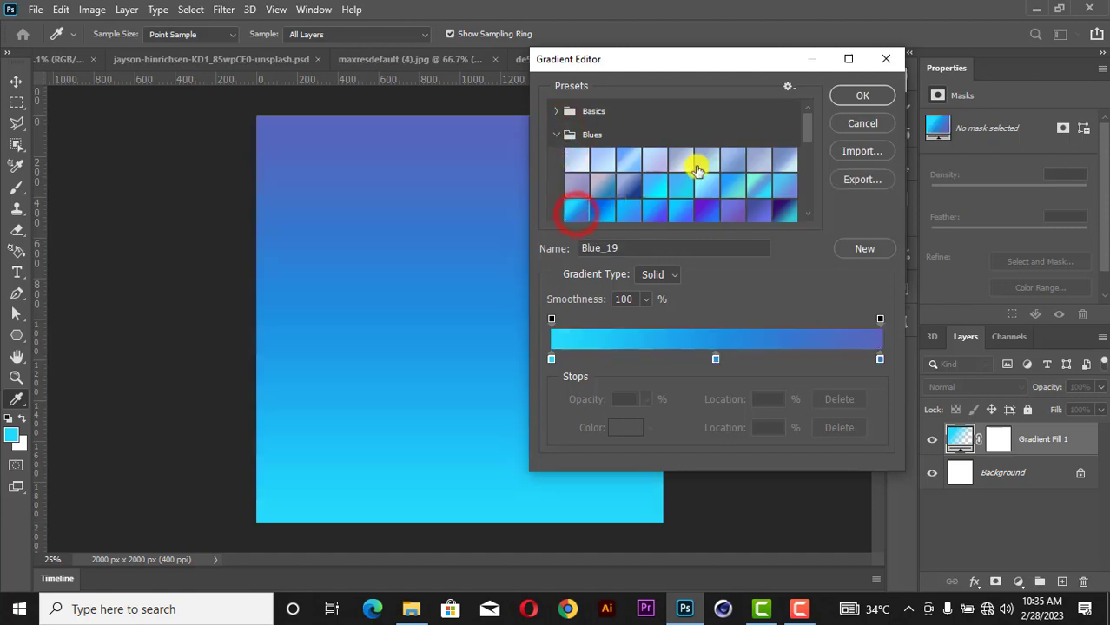
pyautogui.click(870, 97)
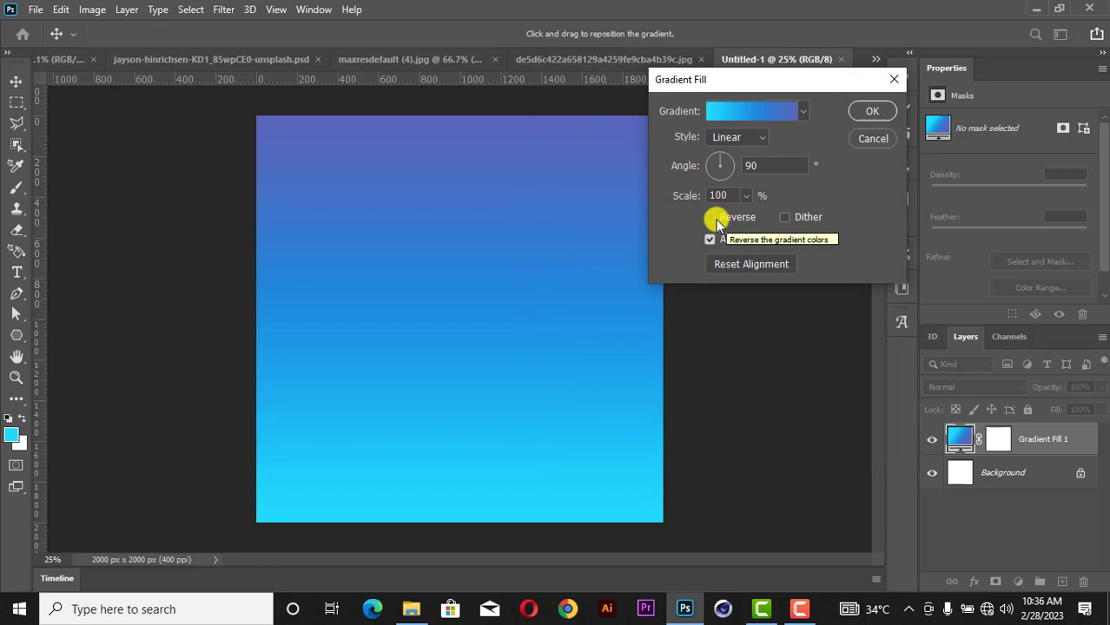
pyautogui.click(710, 218)
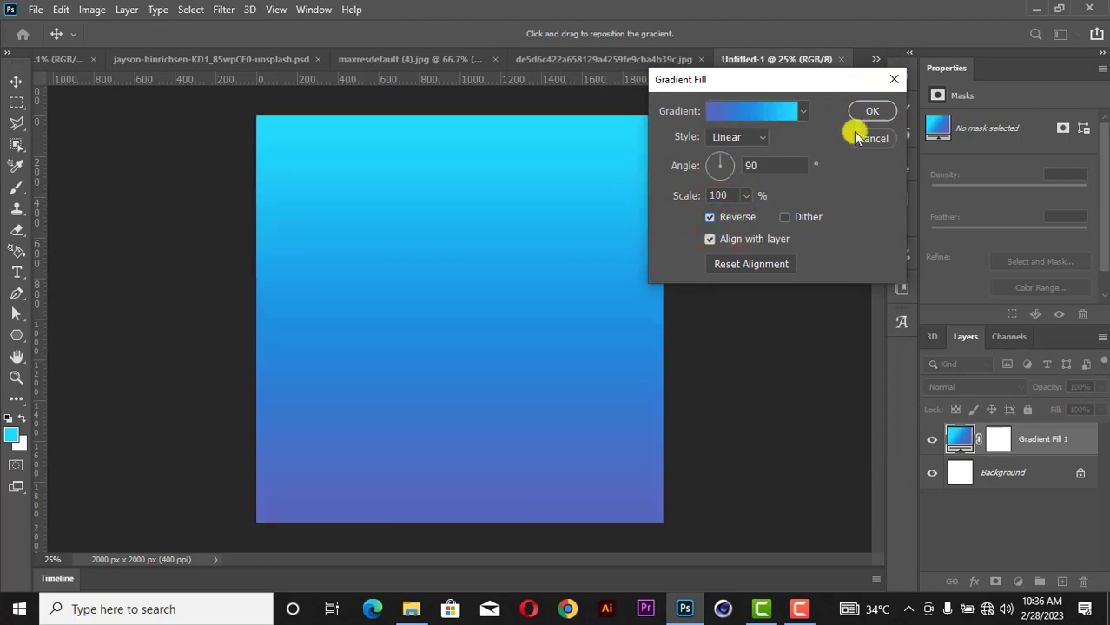
pyautogui.click(872, 113)
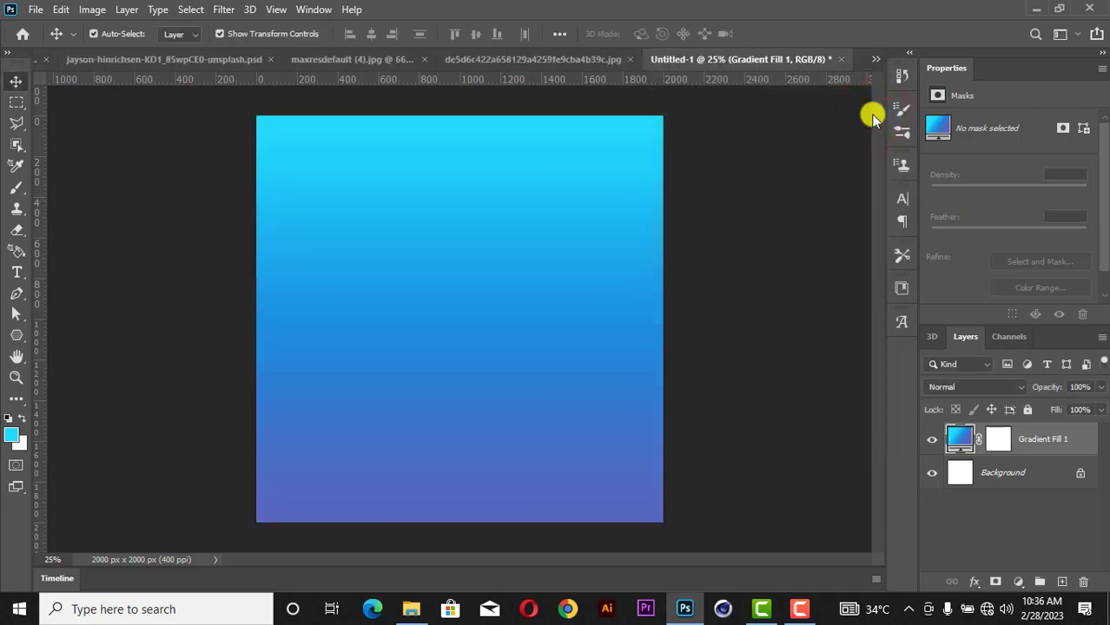
# Step: Copy the purple swirl image from its open JPG document into the Untitled-1 document as a new layer
pyautogui.click(497, 59)
pyautogui.click(463, 302)
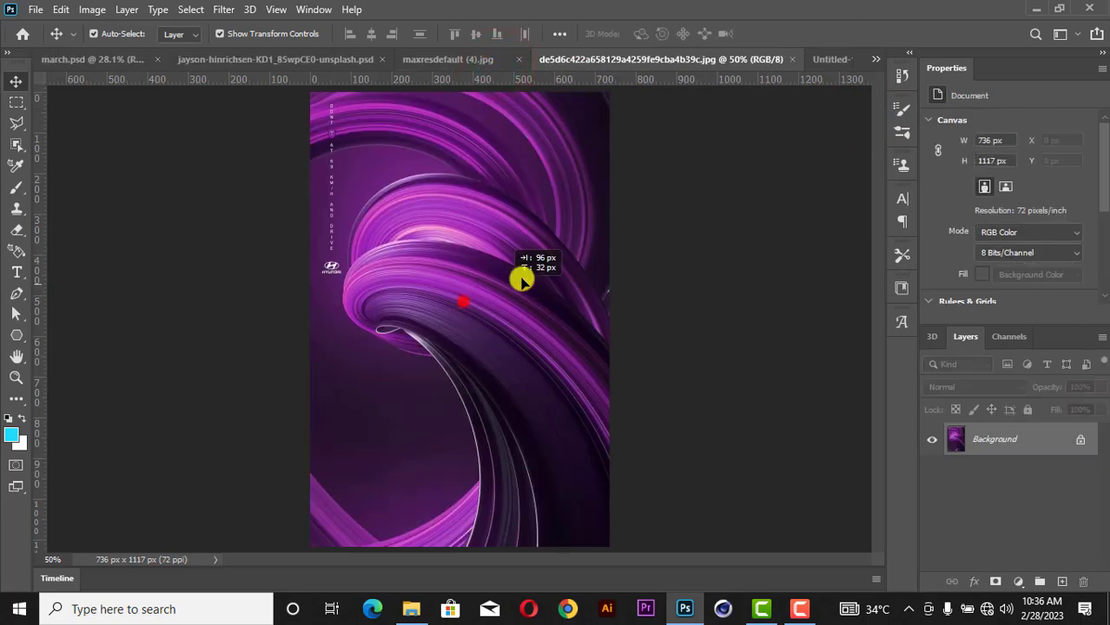
pyautogui.click(825, 61)
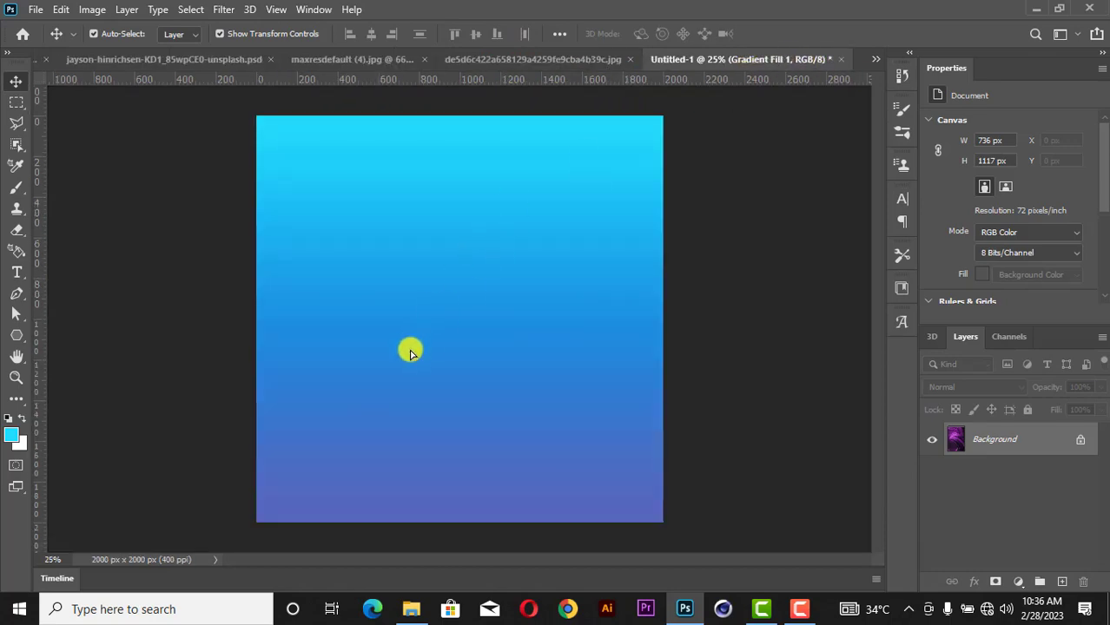
pyautogui.hotkey('ctrl', 'v')
# Step: Scale the purple swirl layer to about 382% and position it so that it covers the whole canvas
pyautogui.moveTo(486, 340); pyautogui.dragTo(706, 254)
pyautogui.moveTo(624, 290); pyautogui.dragTo(550, 278)
pyautogui.moveTo(679, 325); pyautogui.dragTo(833, 235)
pyautogui.moveTo(588, 303); pyautogui.dragTo(514, 326)
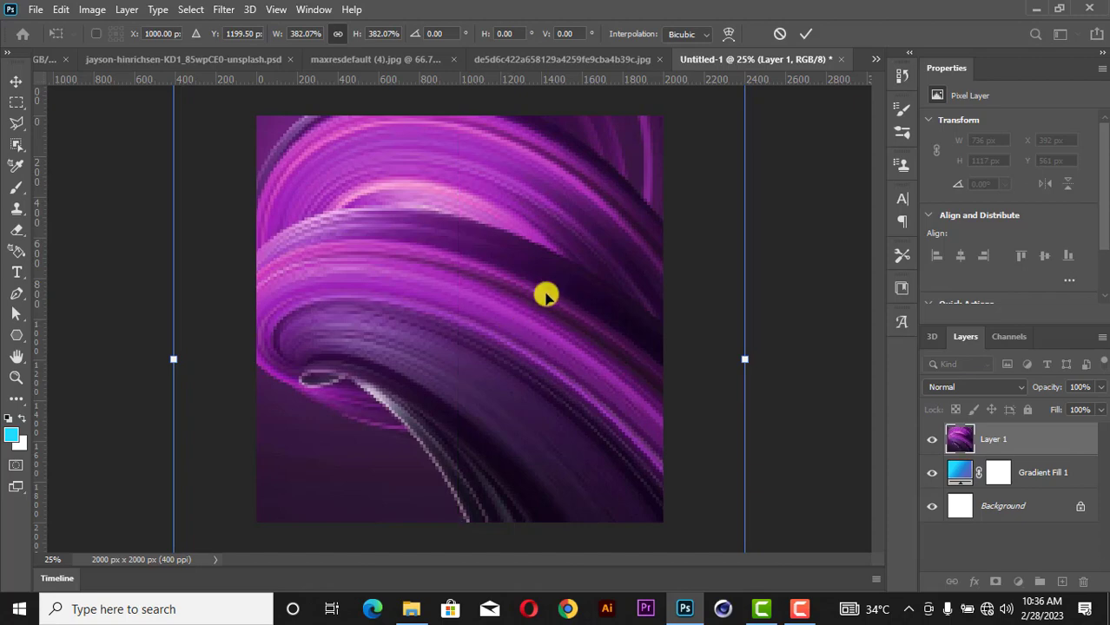
pyautogui.click(812, 34)
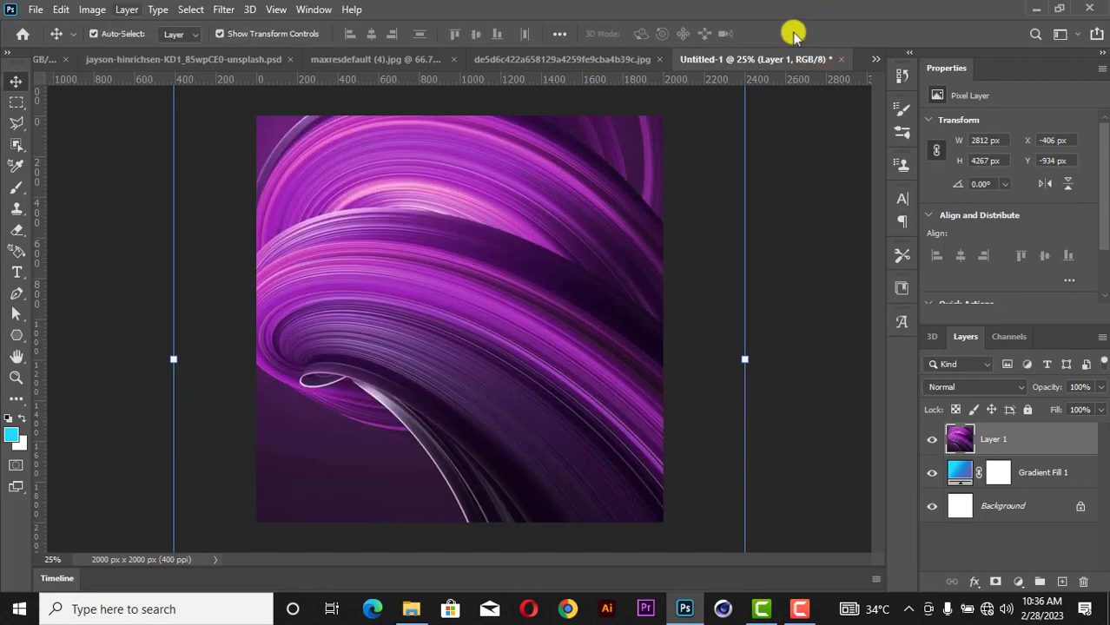
# Step: Convert the swirl layer to black and white in the Camera Raw filter and set its contrast to +33
pyautogui.click(225, 9)
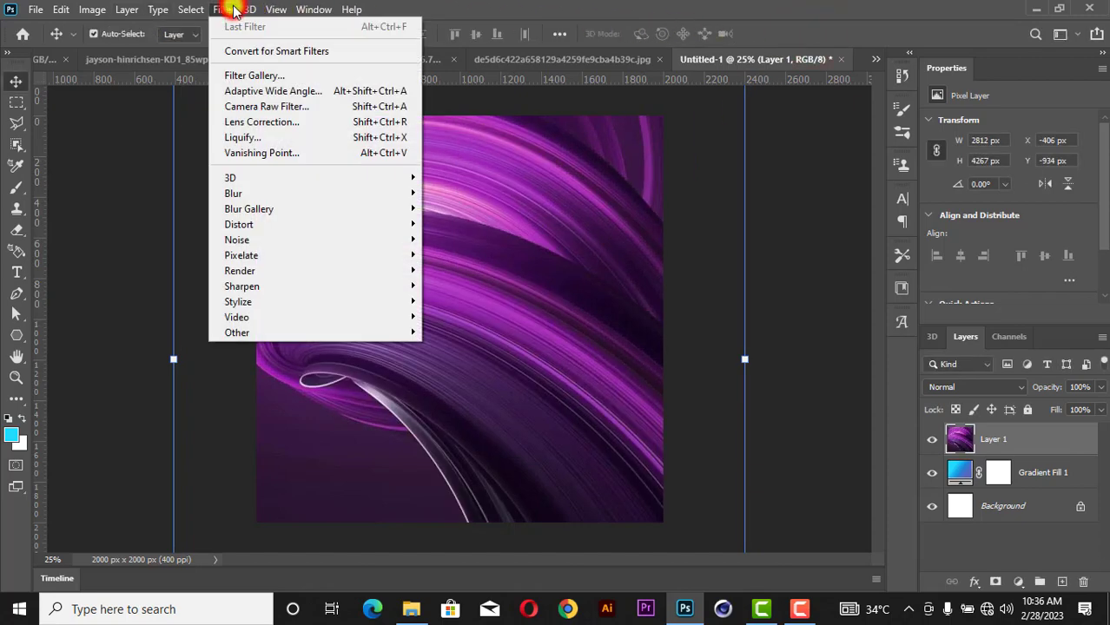
pyautogui.click(244, 102)
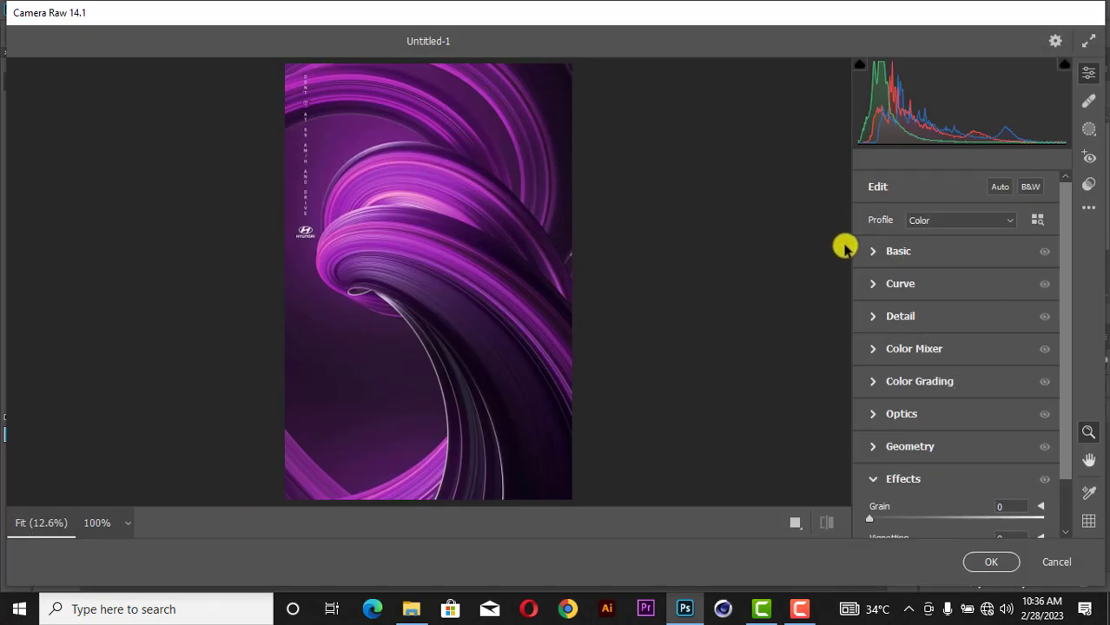
pyautogui.click(872, 251)
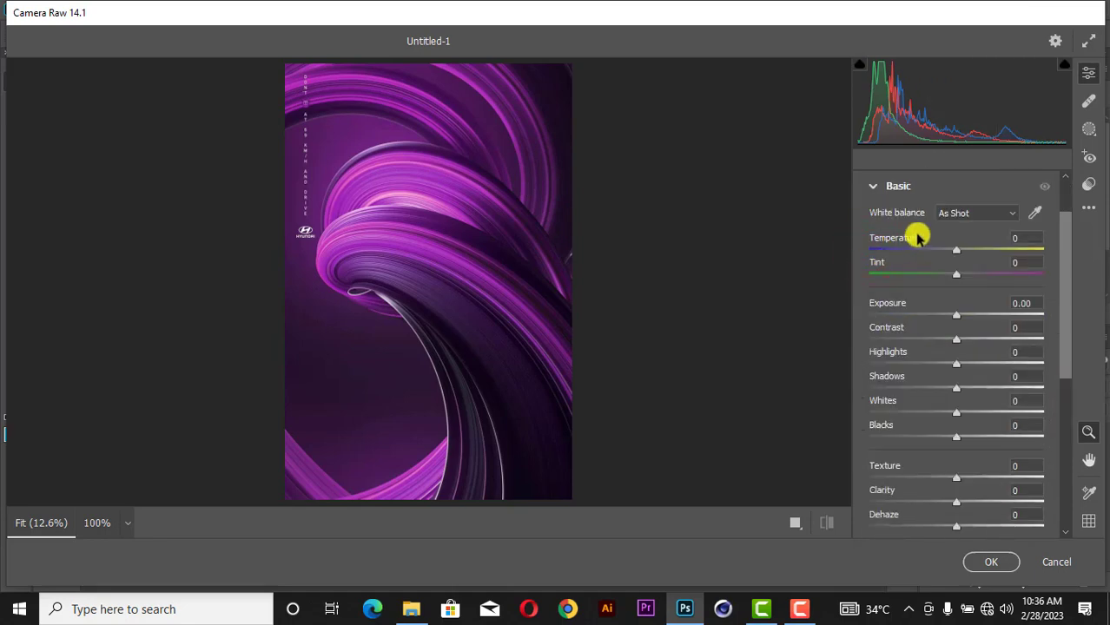
pyautogui.scroll(2, 955, 217)
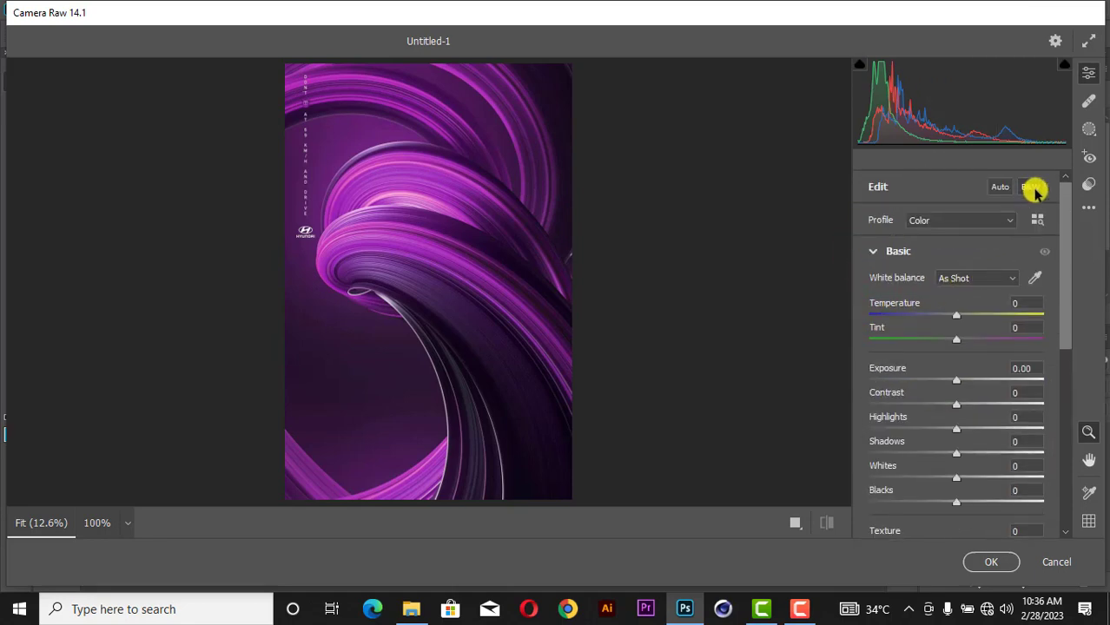
pyautogui.click(1030, 188)
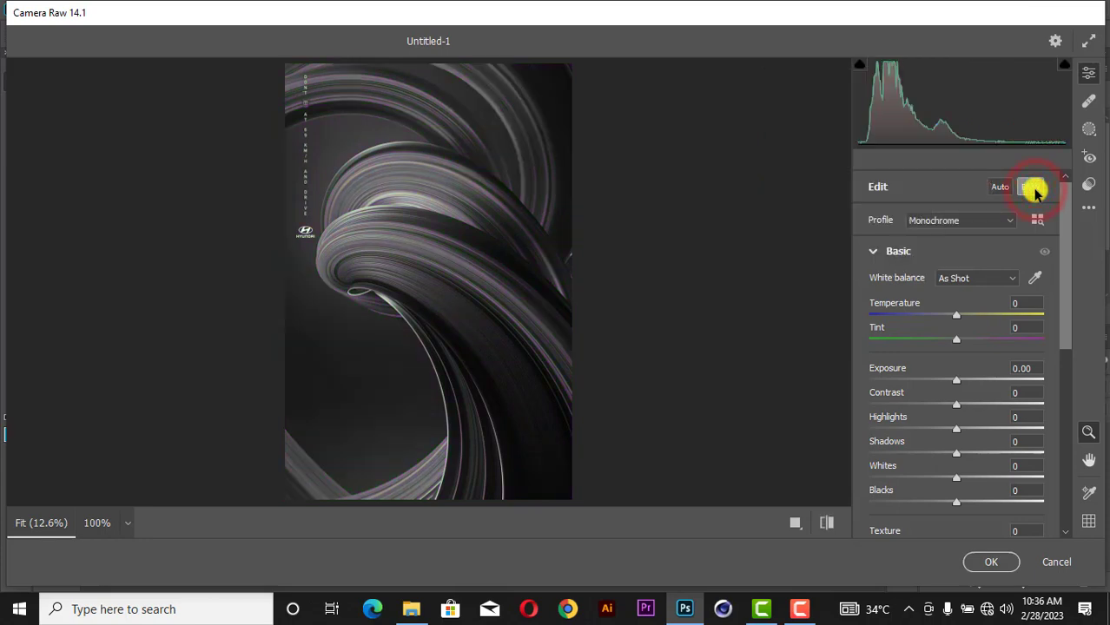
pyautogui.moveTo(959, 408); pyautogui.dragTo(987, 391)
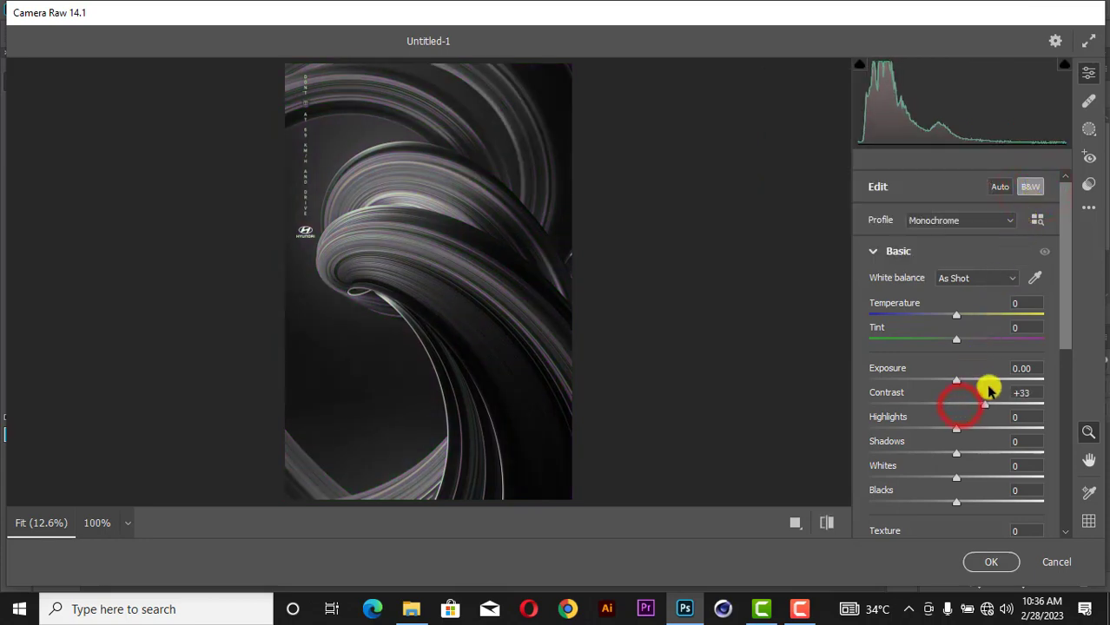
# Step: Set texture to +30, blacks to -14, shadows to -25, highlights to -22 and clarity to about +5, and apply the Camera Raw filter
pyautogui.scroll(-2, 987, 392)
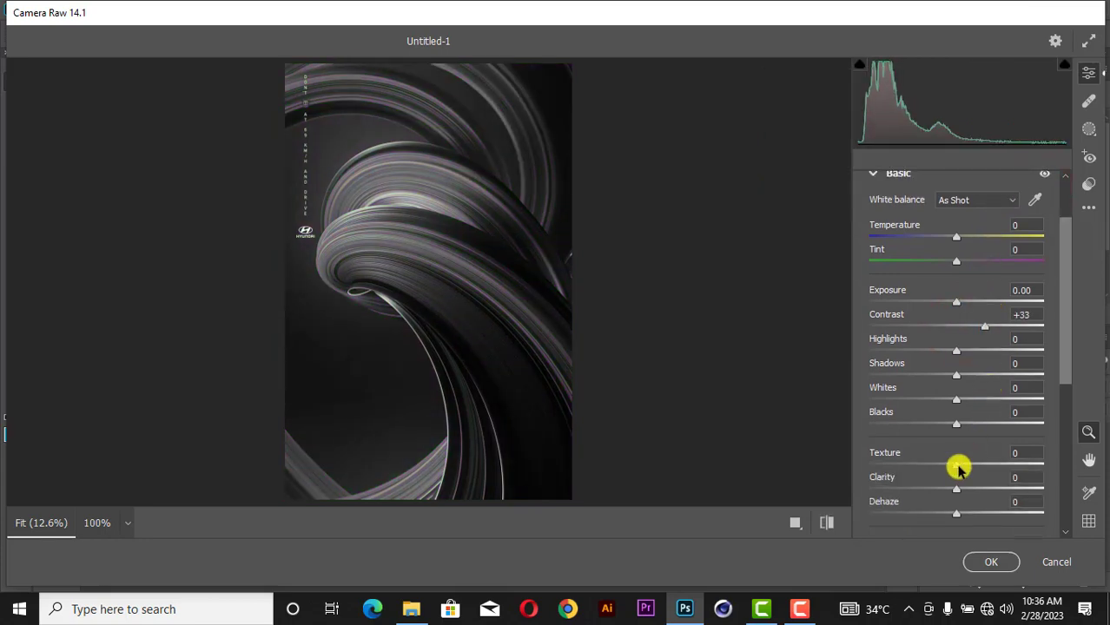
pyautogui.moveTo(967, 466); pyautogui.dragTo(978, 466)
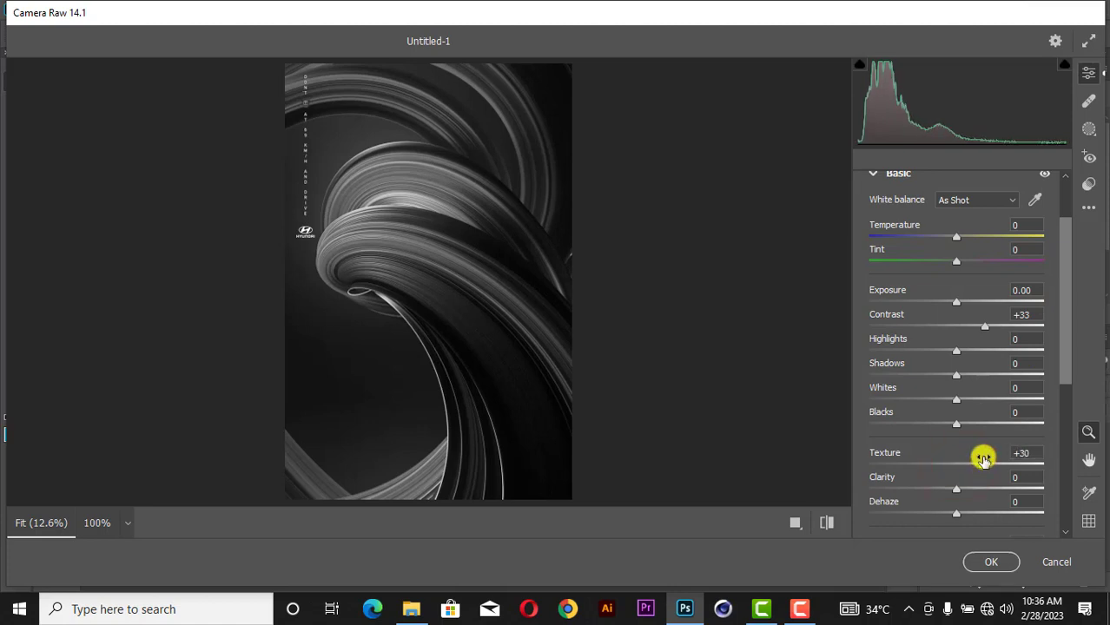
pyautogui.moveTo(956, 423)
pyautogui.mouseDown()
pyautogui.moveTo(915, 433)
pyautogui.moveTo(944, 437)
pyautogui.mouseUp()
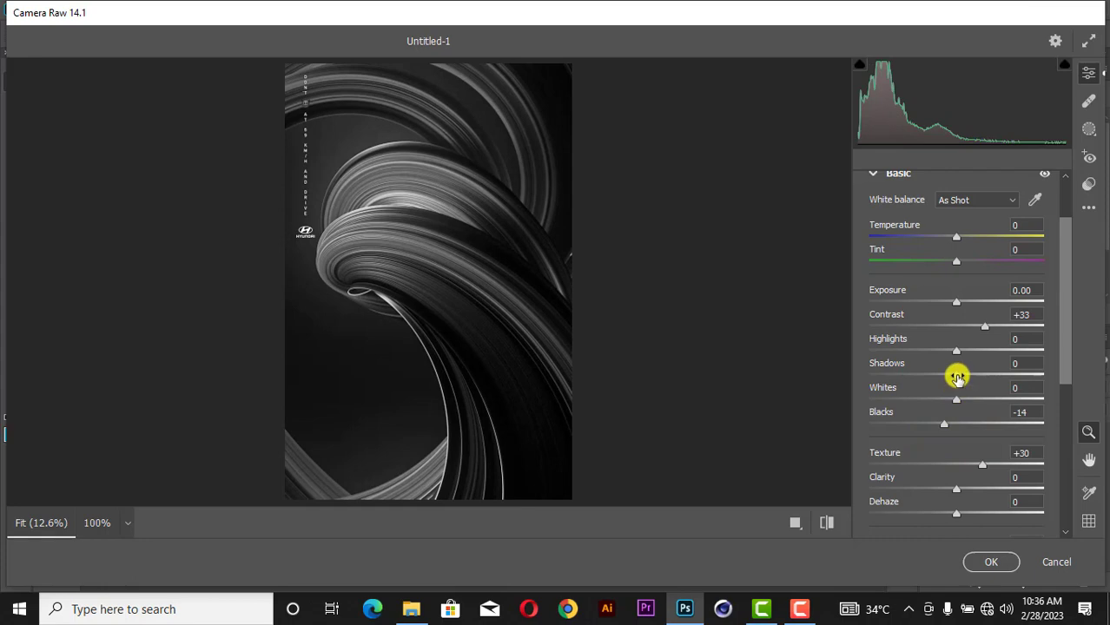
pyautogui.moveTo(957, 376); pyautogui.dragTo(936, 391)
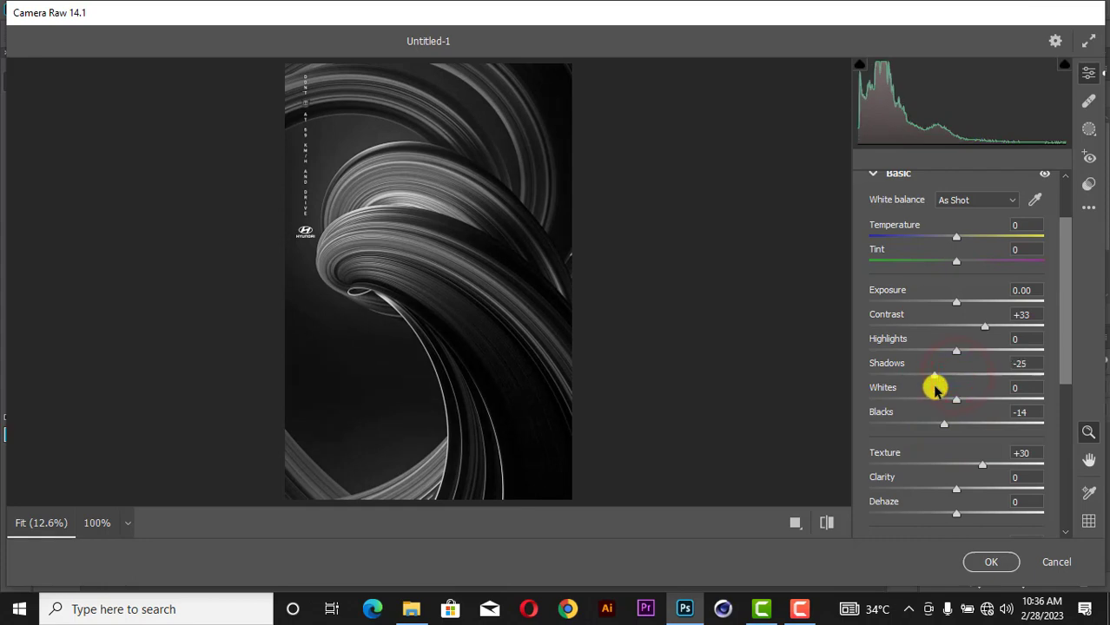
pyautogui.moveTo(956, 350); pyautogui.dragTo(936, 362)
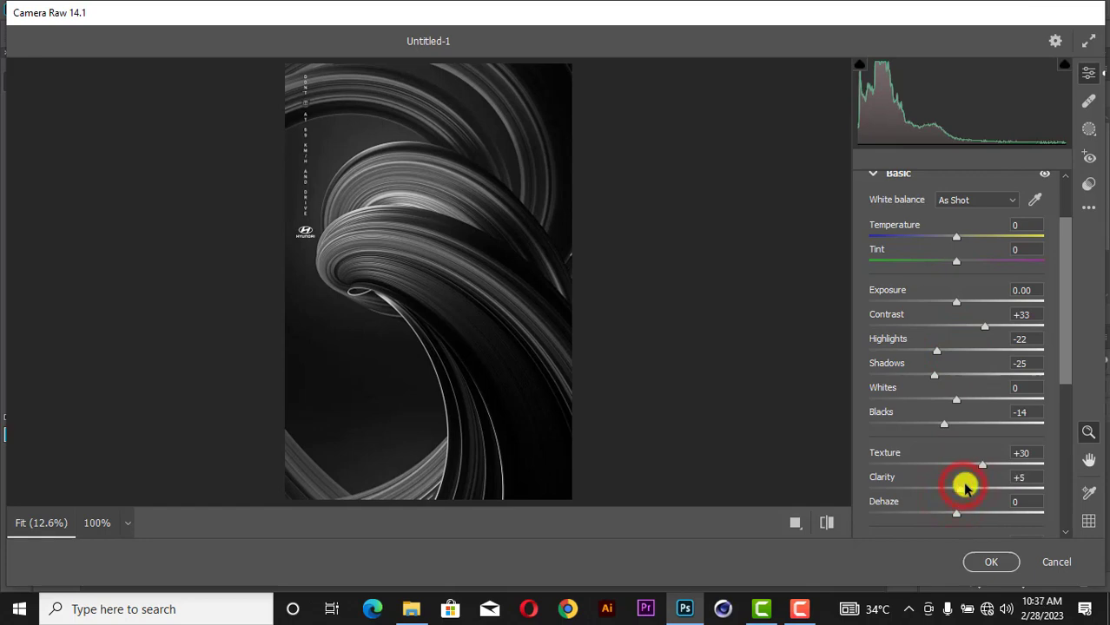
pyautogui.click(990, 561)
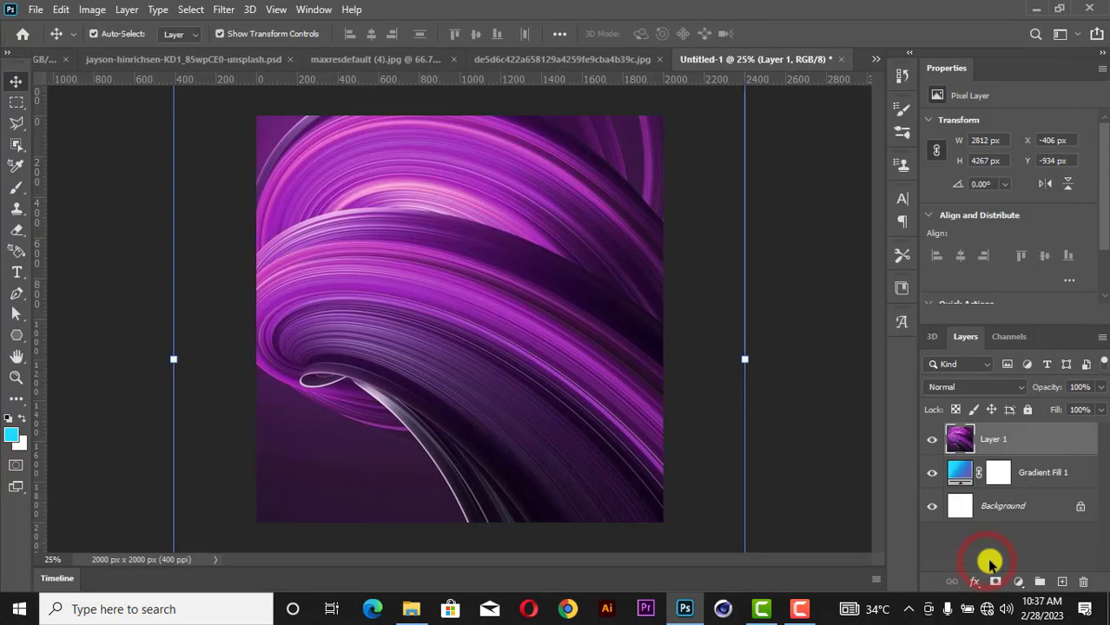
# Step: Compare the Overlay, Soft Light and Hard Light blend modes on the swirl layer and set it to Overlay
pyautogui.click(991, 388)
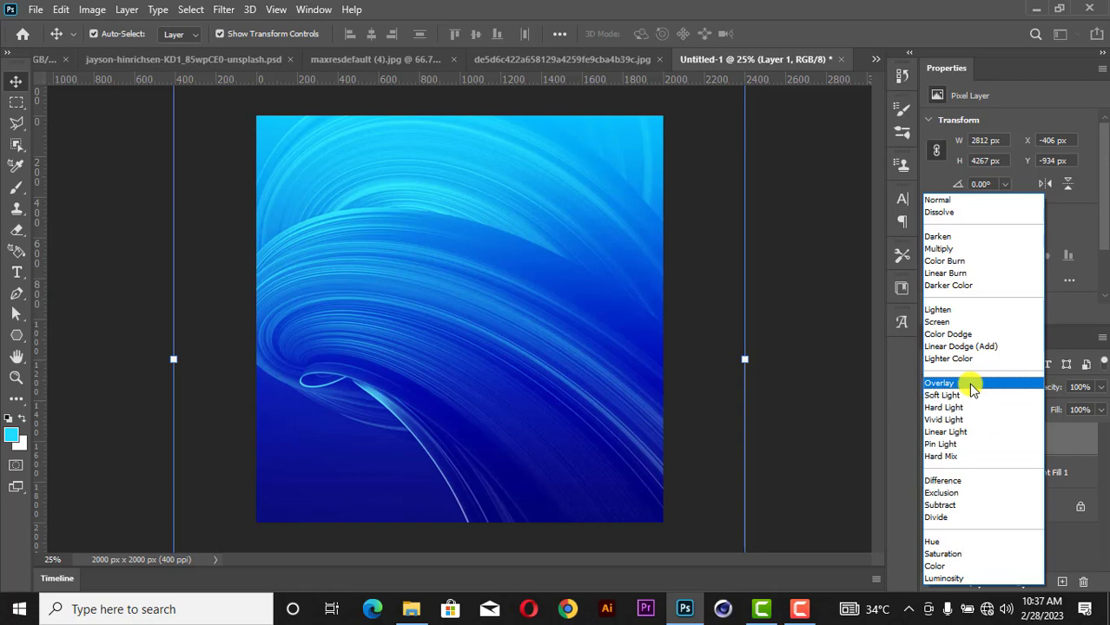
pyautogui.press('Down')
pyautogui.press('Down')
pyautogui.press('Up')
pyautogui.press('Up')
pyautogui.press('Down')
pyautogui.press('Down')
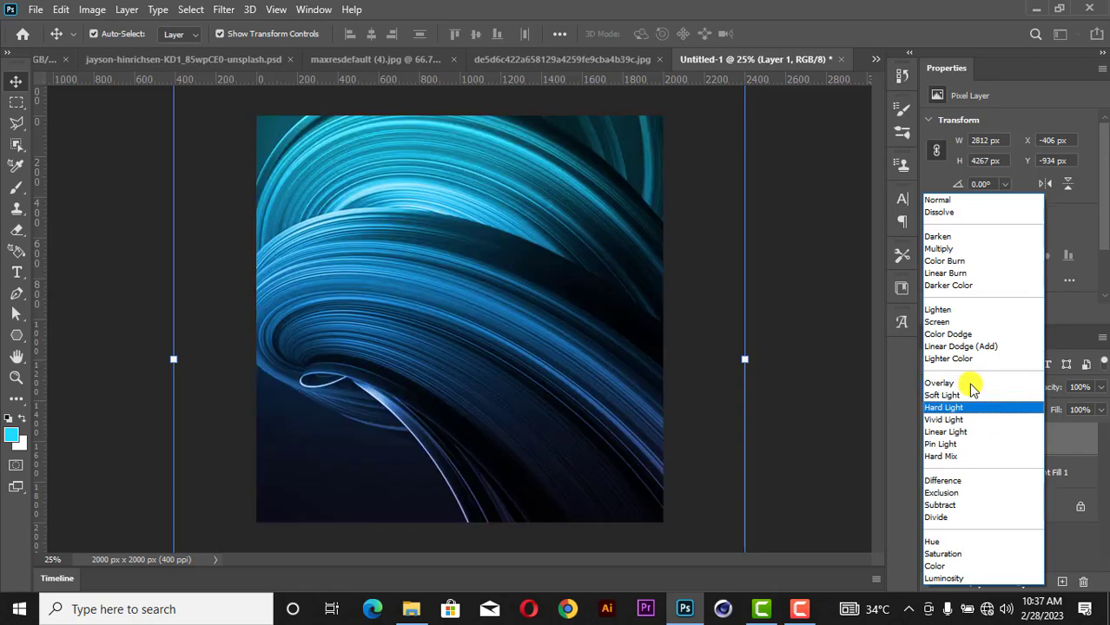
pyautogui.press('Up')
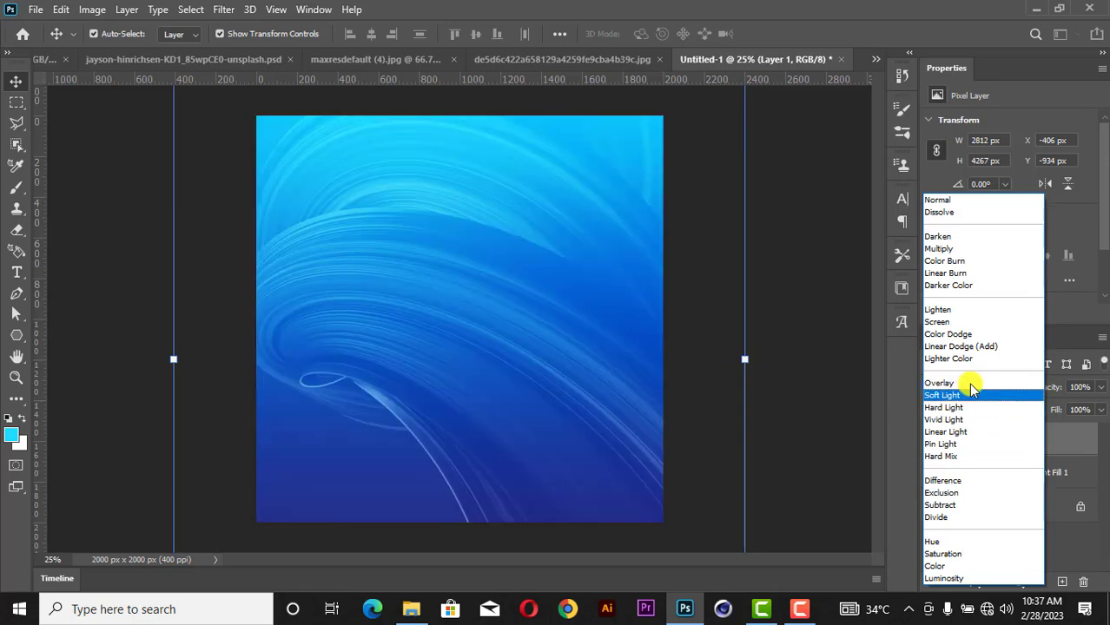
pyautogui.press('Up')
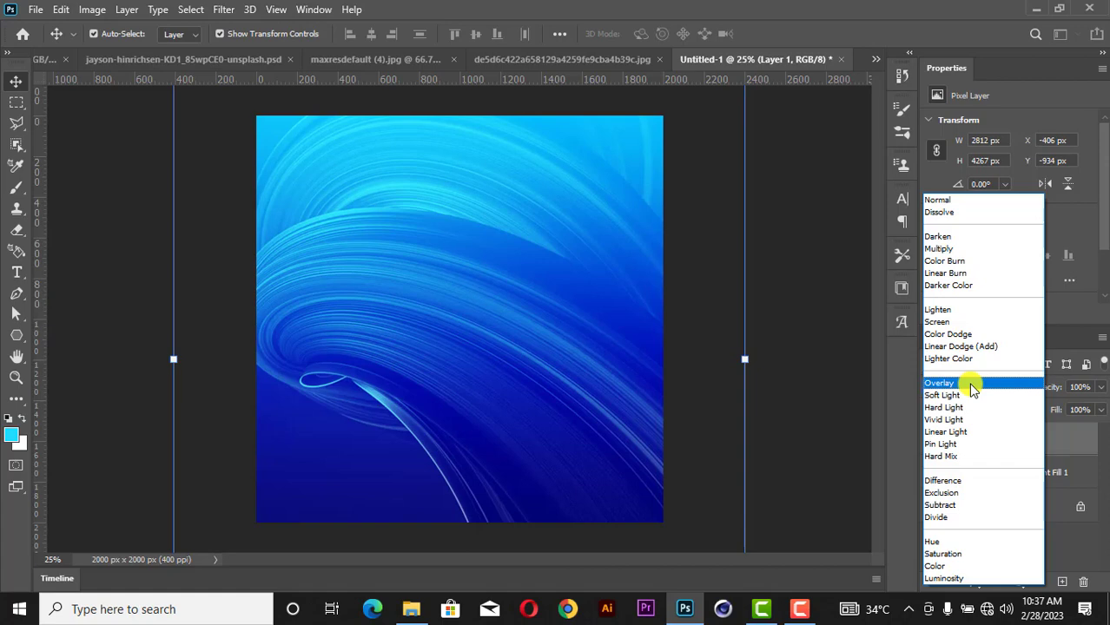
pyautogui.click(971, 390)
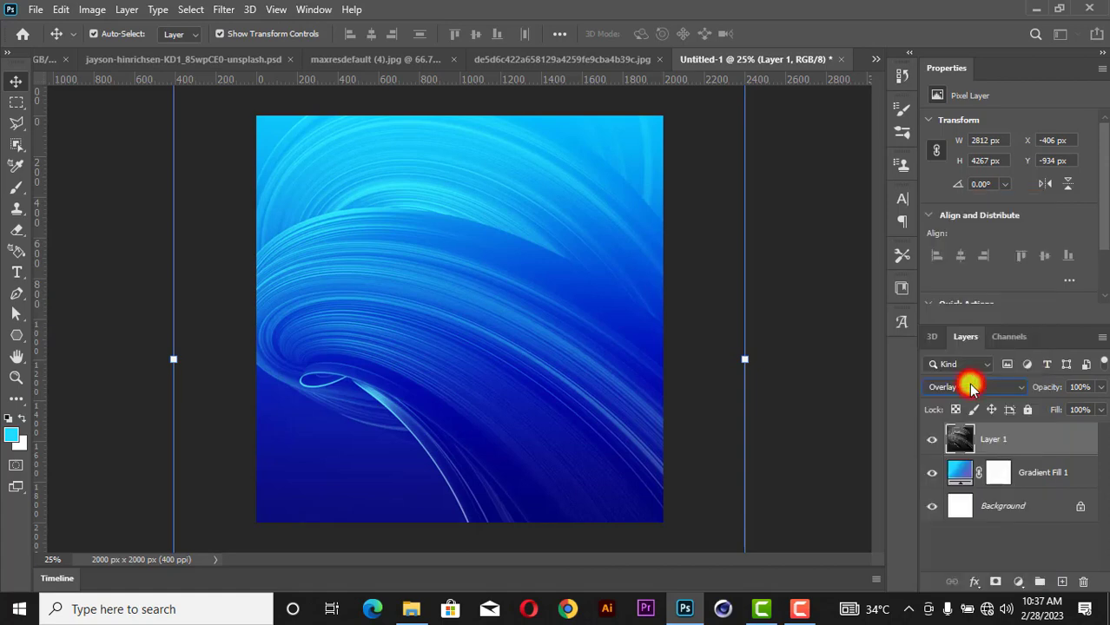
# Step: Bring the cut-out man from the open Unsplash image into the flyer, scale him to 6.65% and centre him on the canvas
pyautogui.click(786, 349)
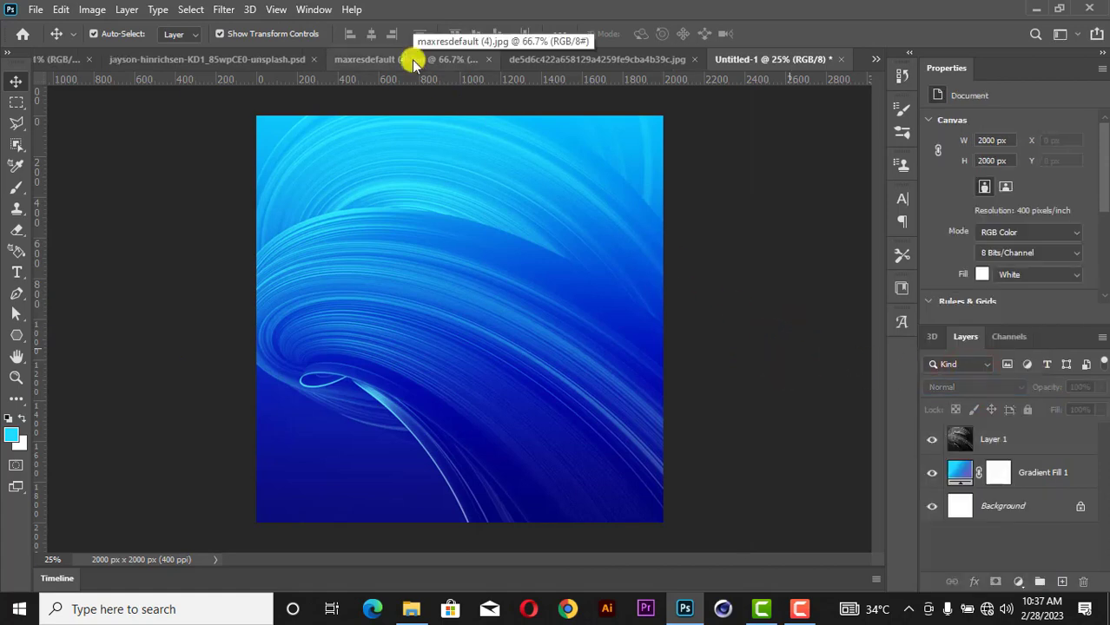
pyautogui.click(261, 62)
pyautogui.moveTo(434, 344); pyautogui.dragTo(512, 310)
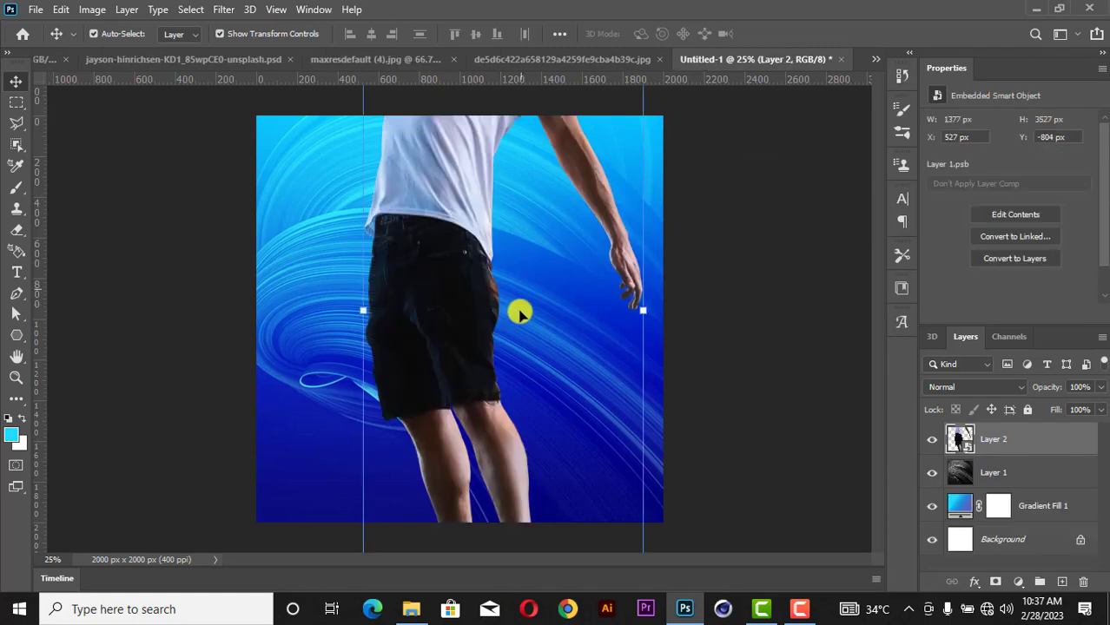
pyautogui.moveTo(647, 311); pyautogui.dragTo(470, 348)
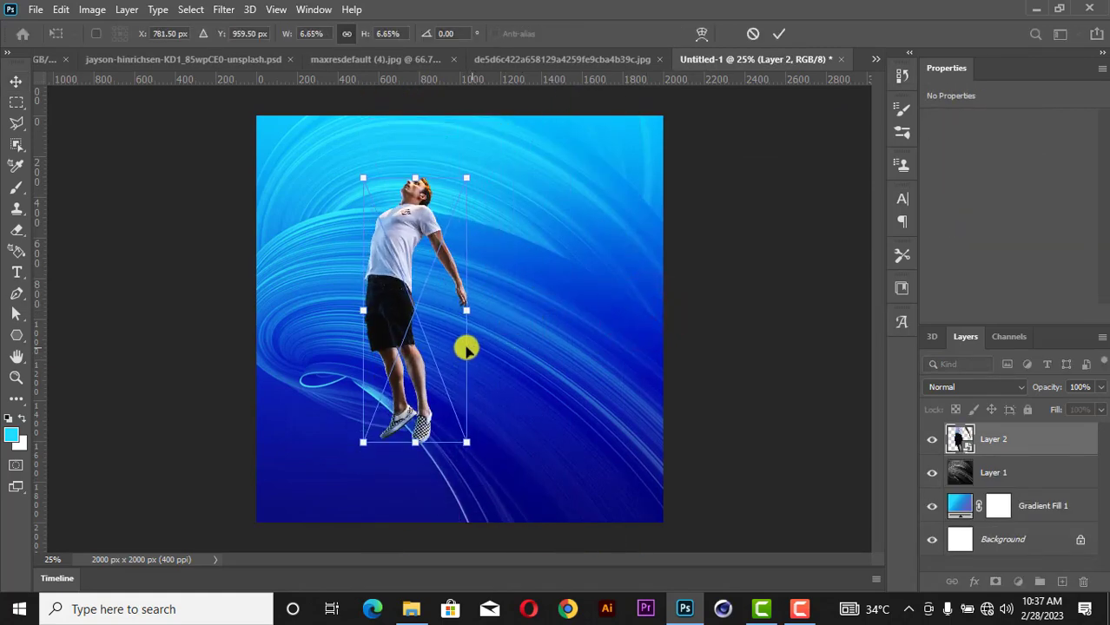
pyautogui.moveTo(397, 310); pyautogui.dragTo(449, 318)
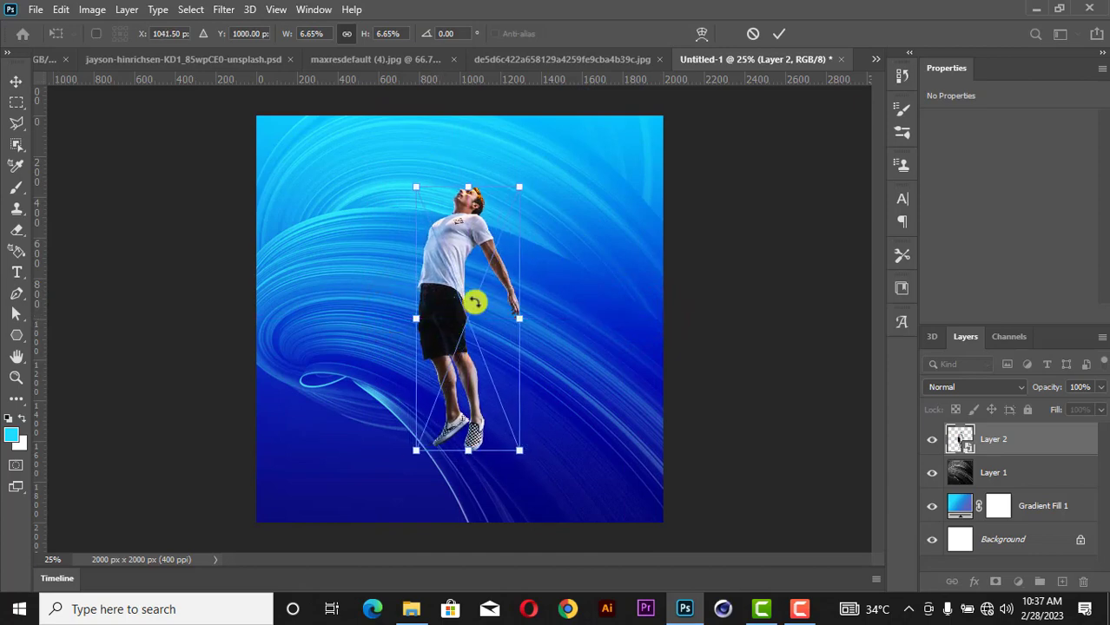
pyautogui.click(781, 35)
# Step: Hide the man layer and add the text "hello" in the upper part of the canvas
pyautogui.click(934, 439)
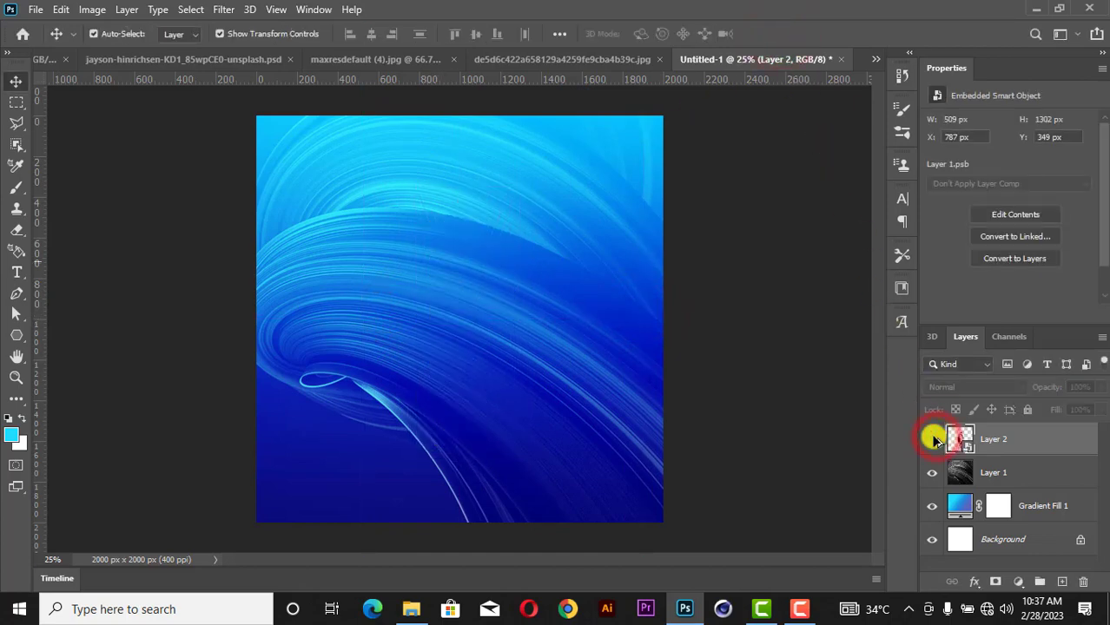
pyautogui.hotkey('ctrl', '+')
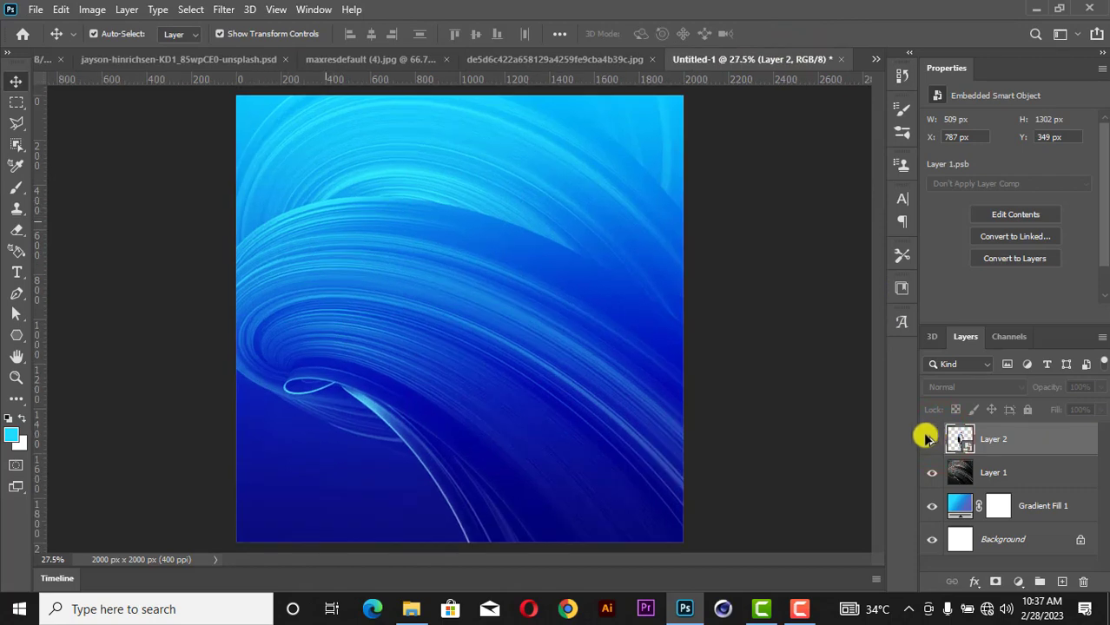
pyautogui.click(16, 272)
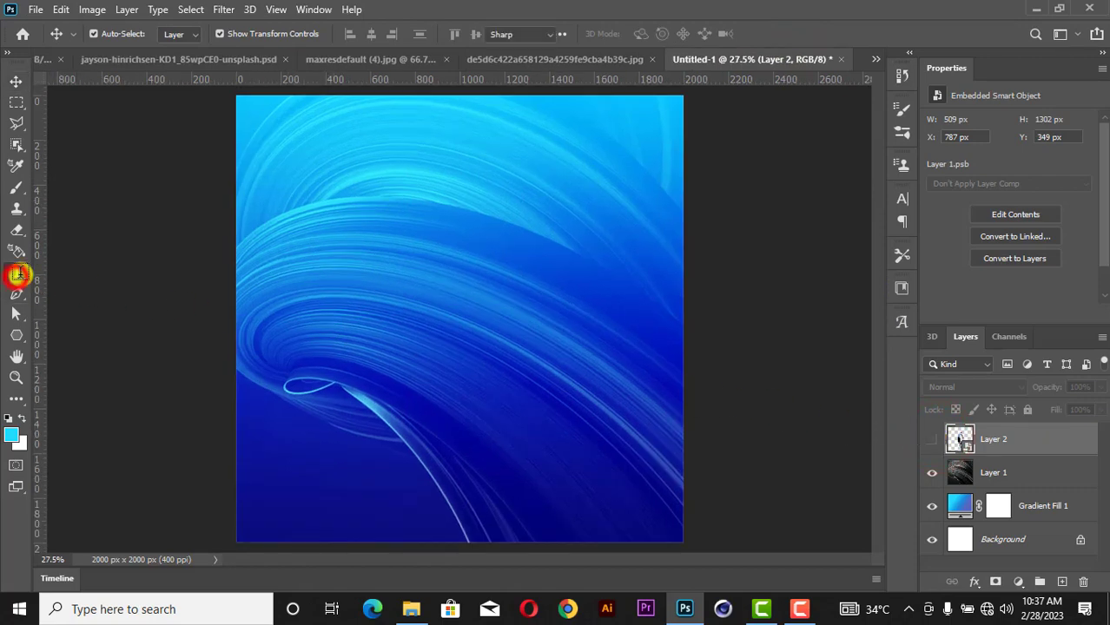
pyautogui.click(329, 173)
pyautogui.press('BackSpace')
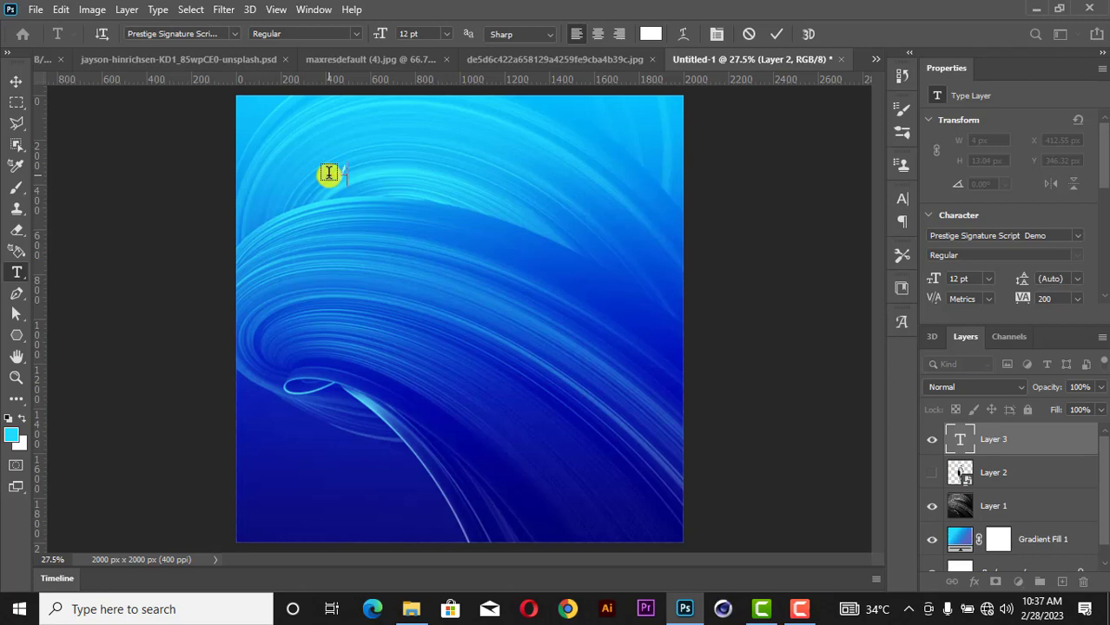
pyautogui.write('Hello')
pyautogui.click(786, 34)
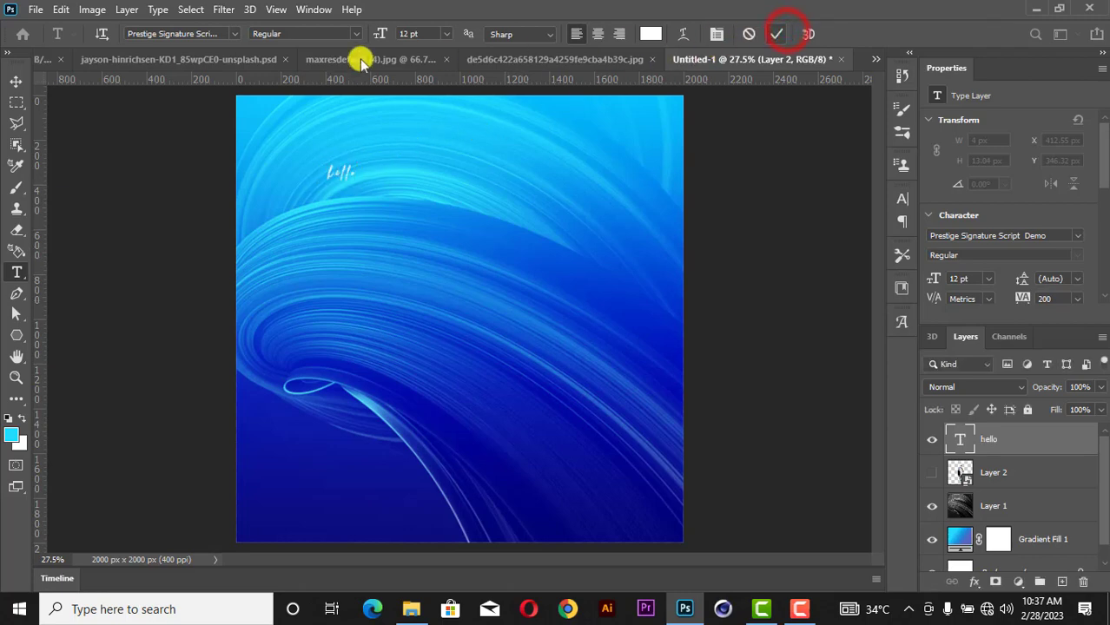
# Step: Change the hello text's font to Good Times and scale it to about 365%
pyautogui.click(15, 81)
pyautogui.click(1077, 235)
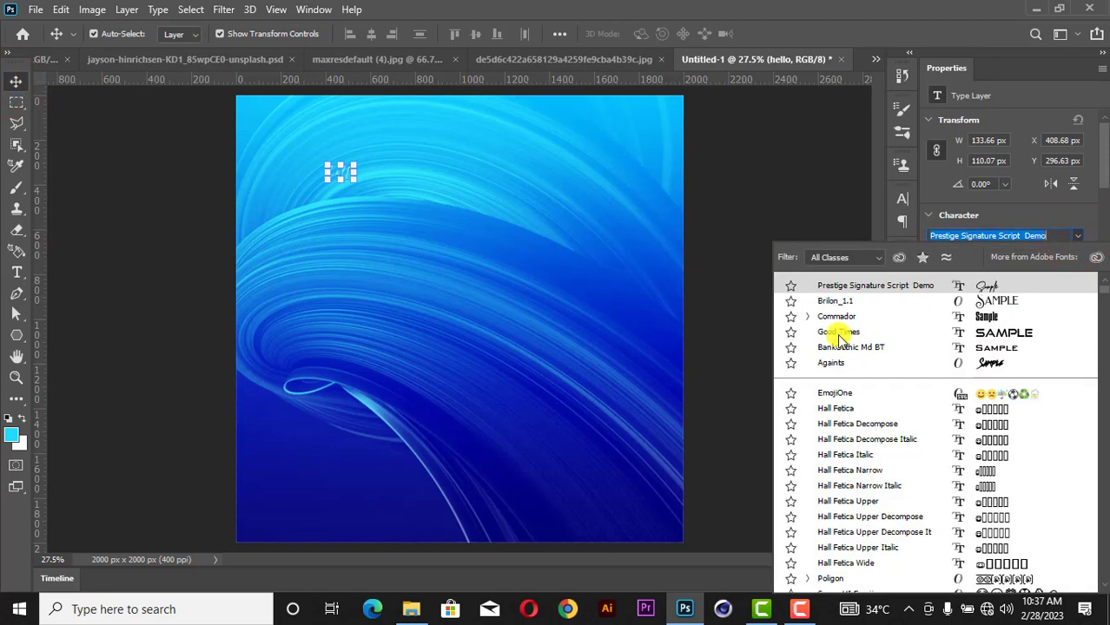
pyautogui.click(837, 333)
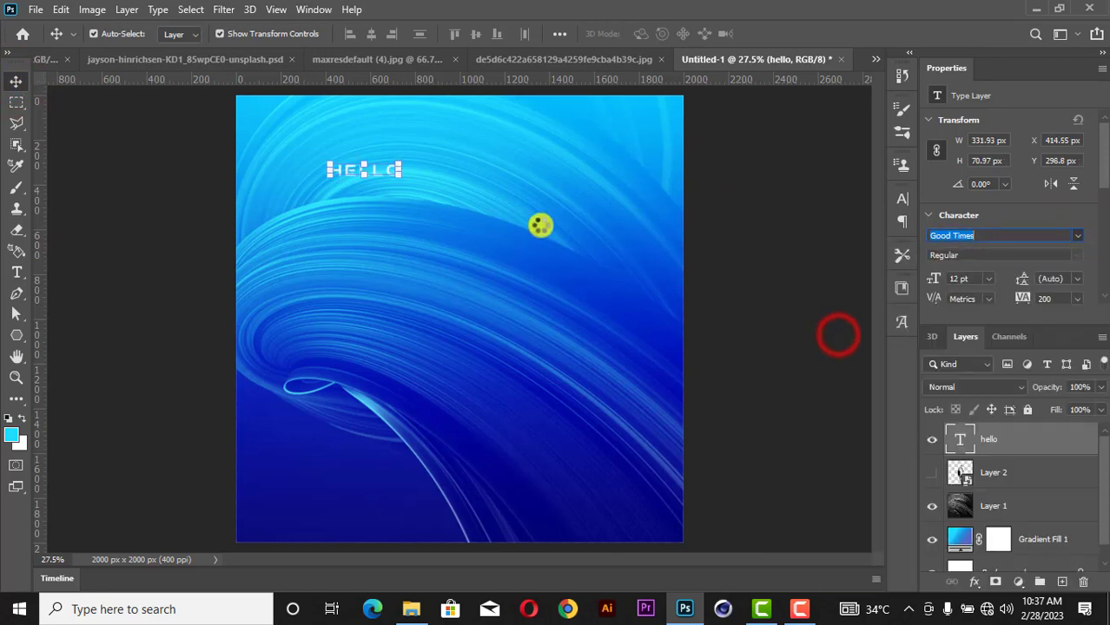
pyautogui.moveTo(399, 173); pyautogui.dragTo(589, 174)
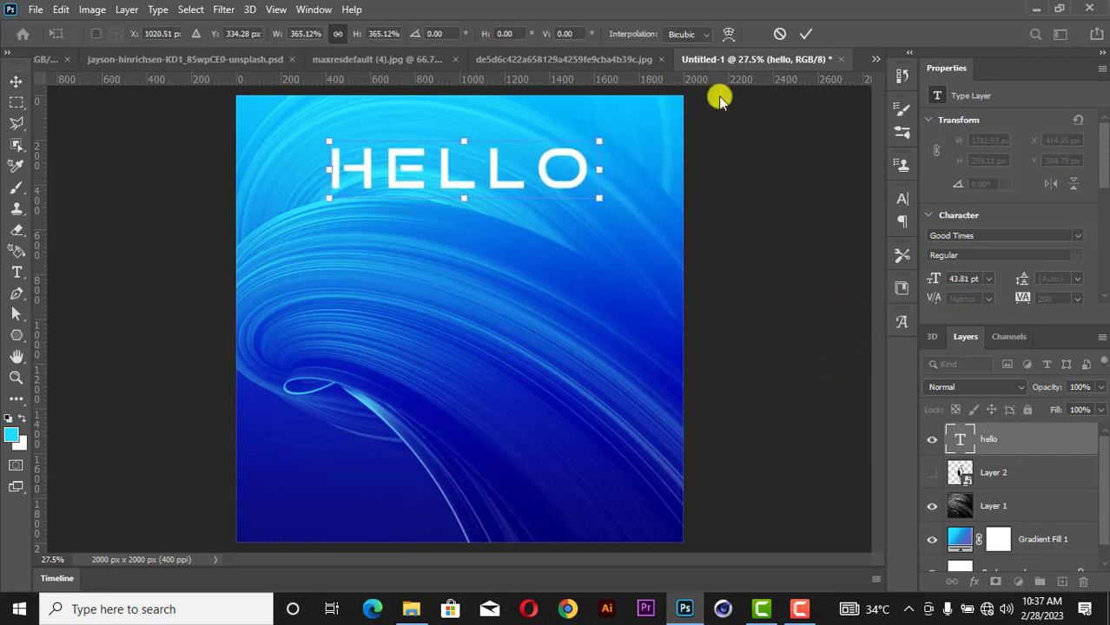
pyautogui.click(806, 34)
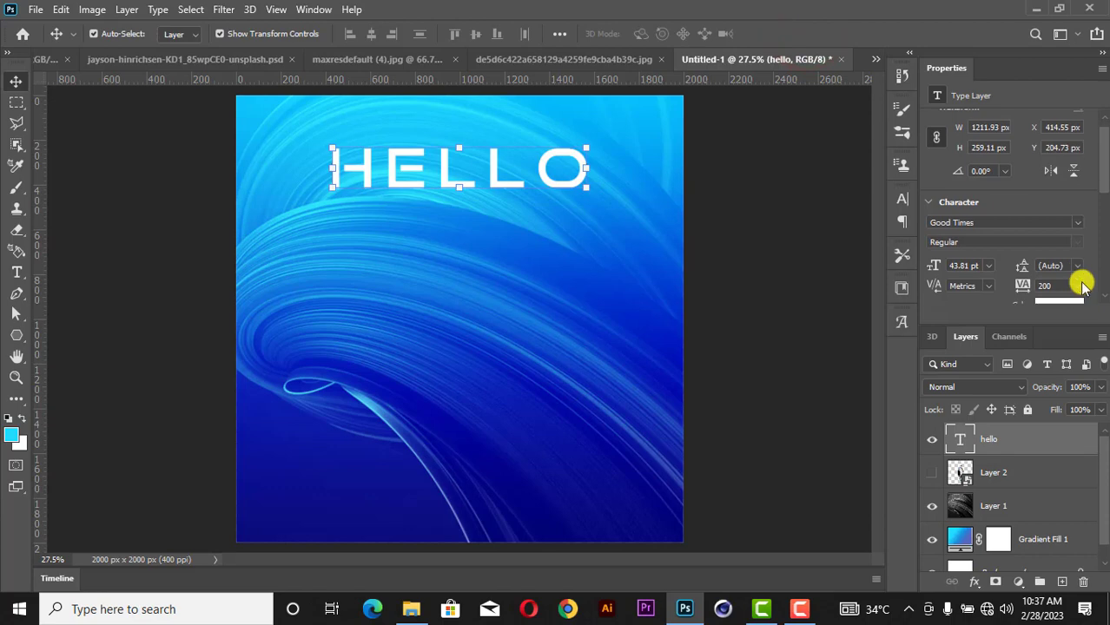
# Step: Set the hello text's tracking to -50, enlarge it to about 53.79 pt and centre it horizontally near the canvas top
pyautogui.click(1077, 285)
pyautogui.click(1067, 337)
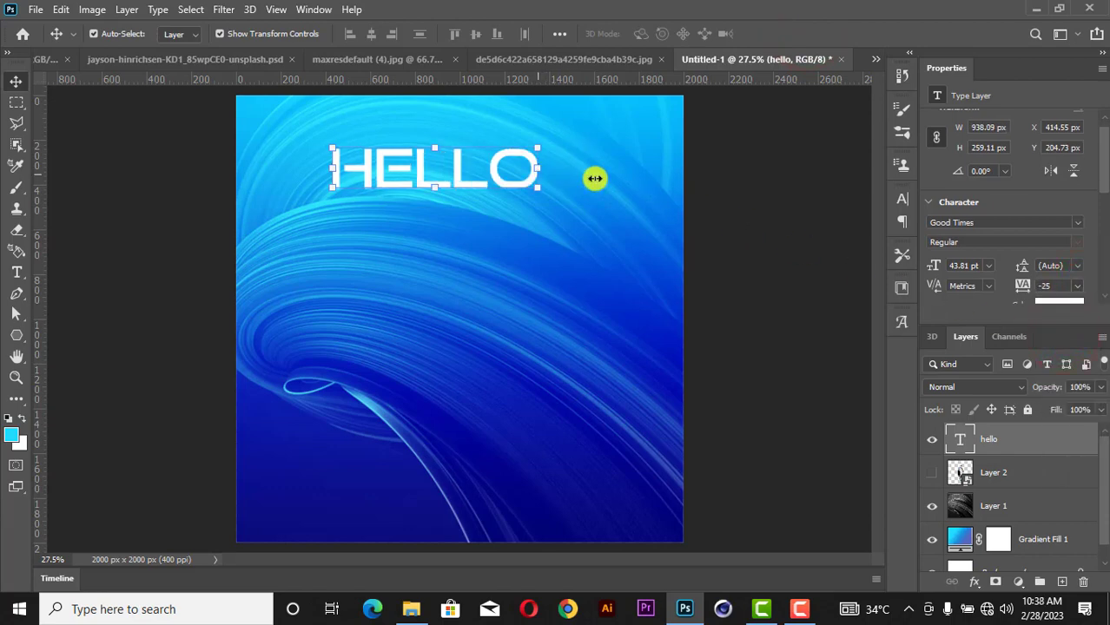
pyautogui.click(1052, 286)
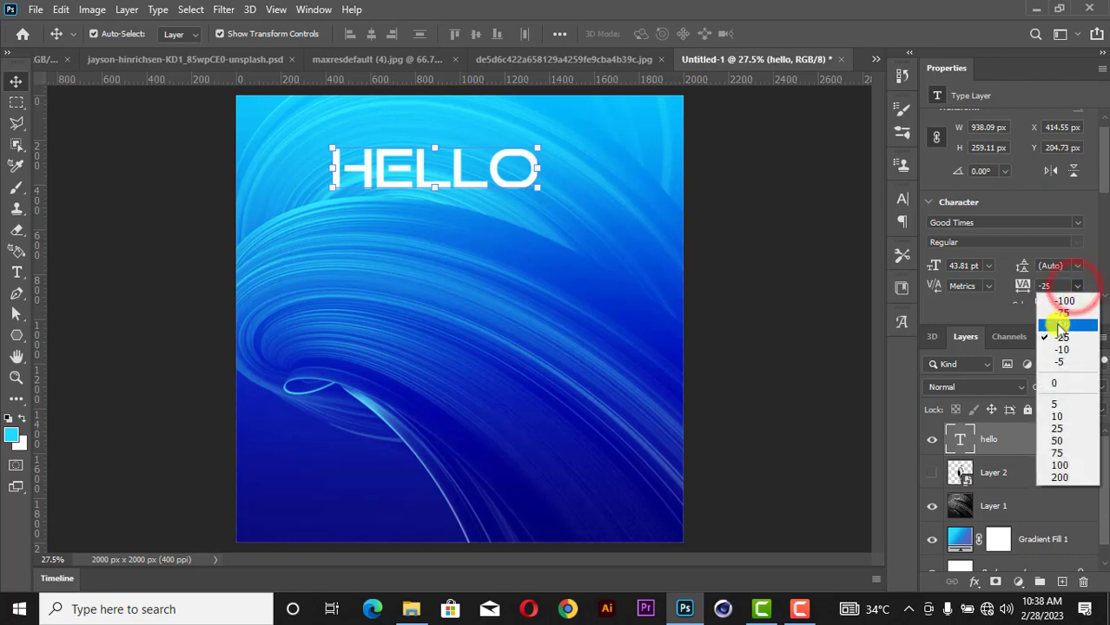
pyautogui.click(1056, 327)
pyautogui.moveTo(536, 167); pyautogui.dragTo(571, 184)
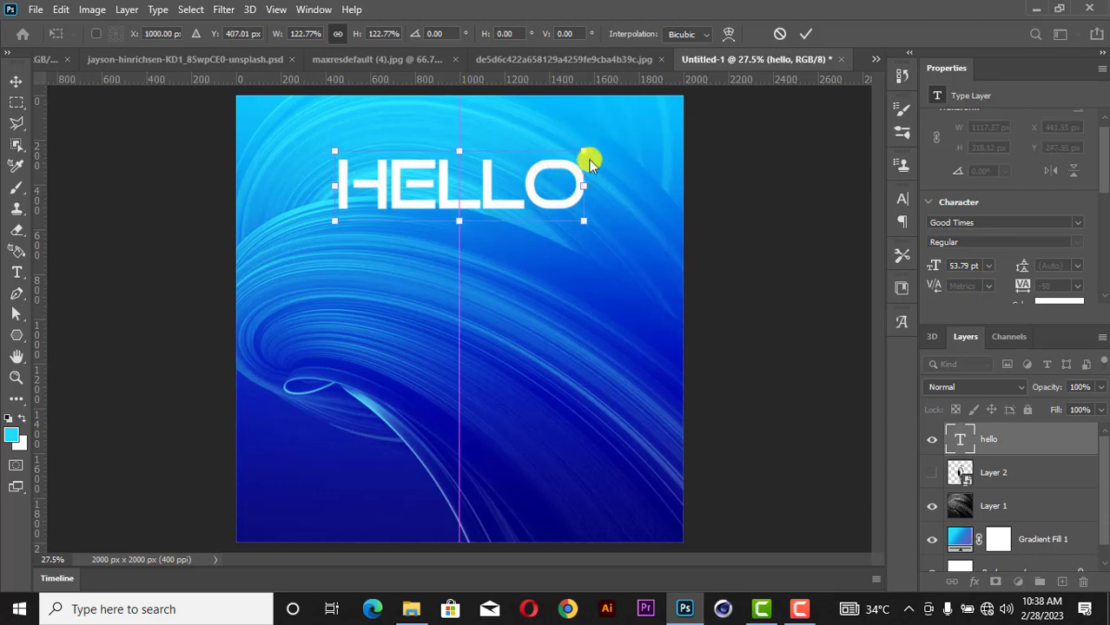
pyautogui.click(804, 33)
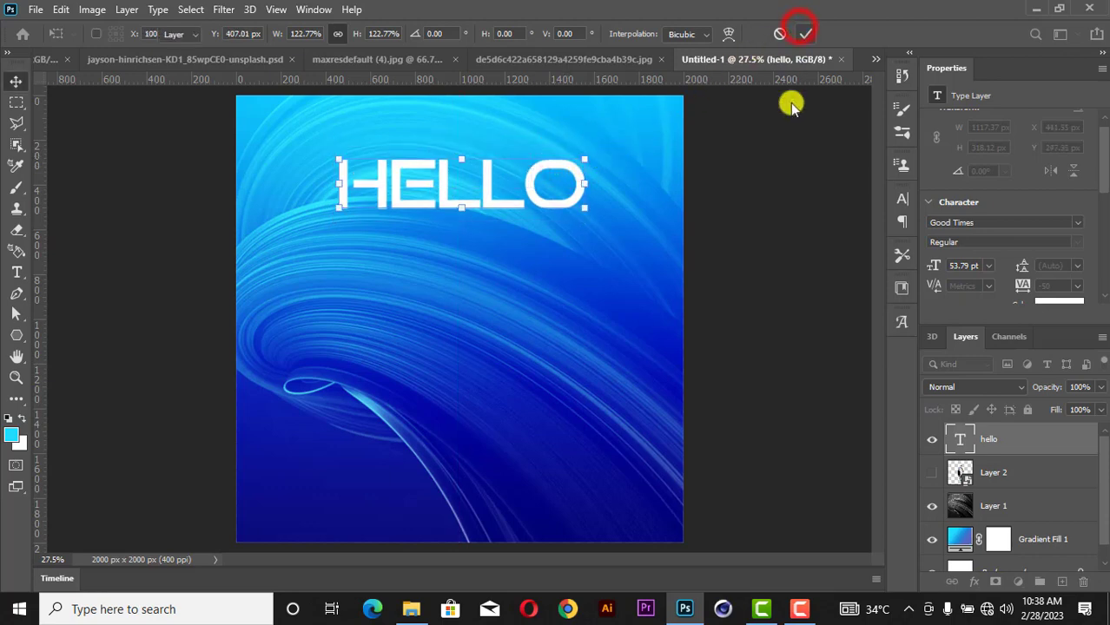
# Step: Add a 1 px white outside stroke with about 64% opacity to the hello text layer
pyautogui.click(774, 265)
pyautogui.click(549, 185)
pyautogui.rightClick(1022, 447)
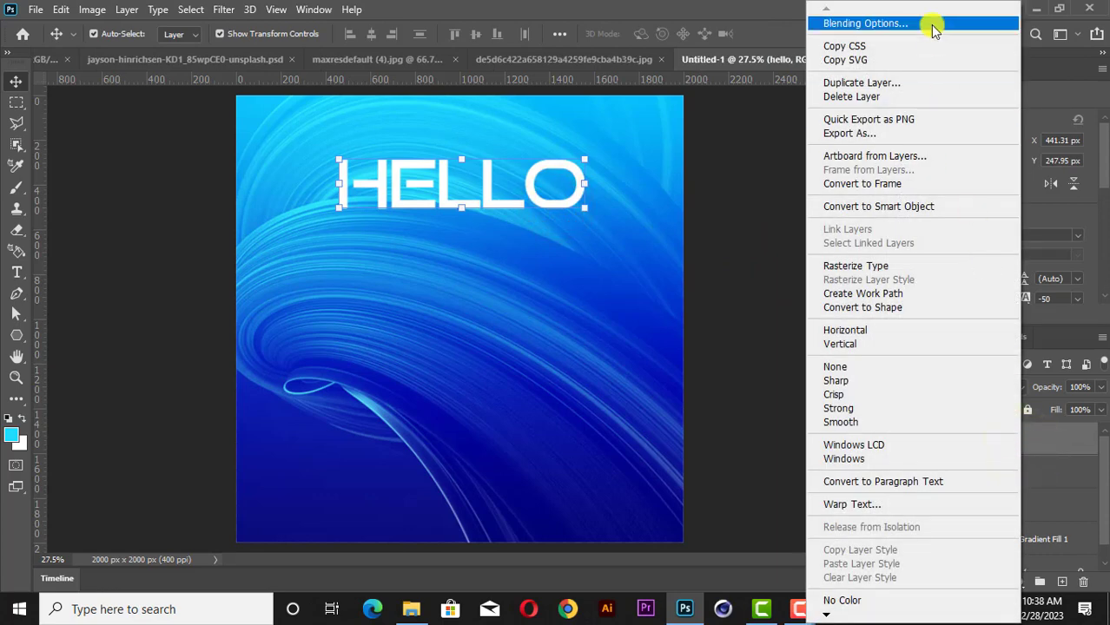
pyautogui.click(934, 26)
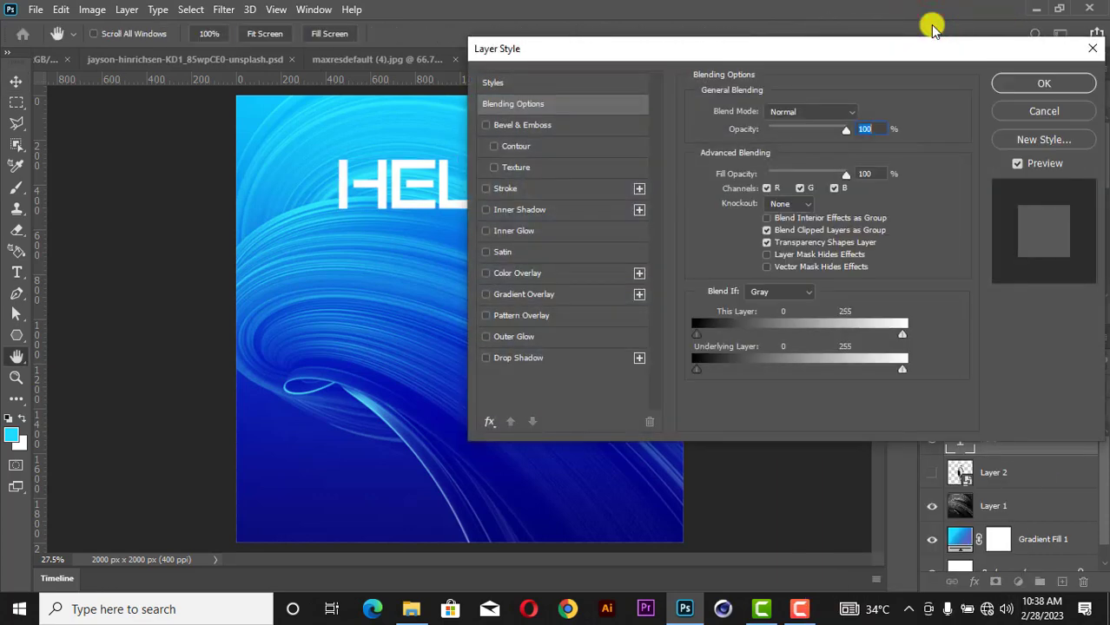
pyautogui.click(503, 190)
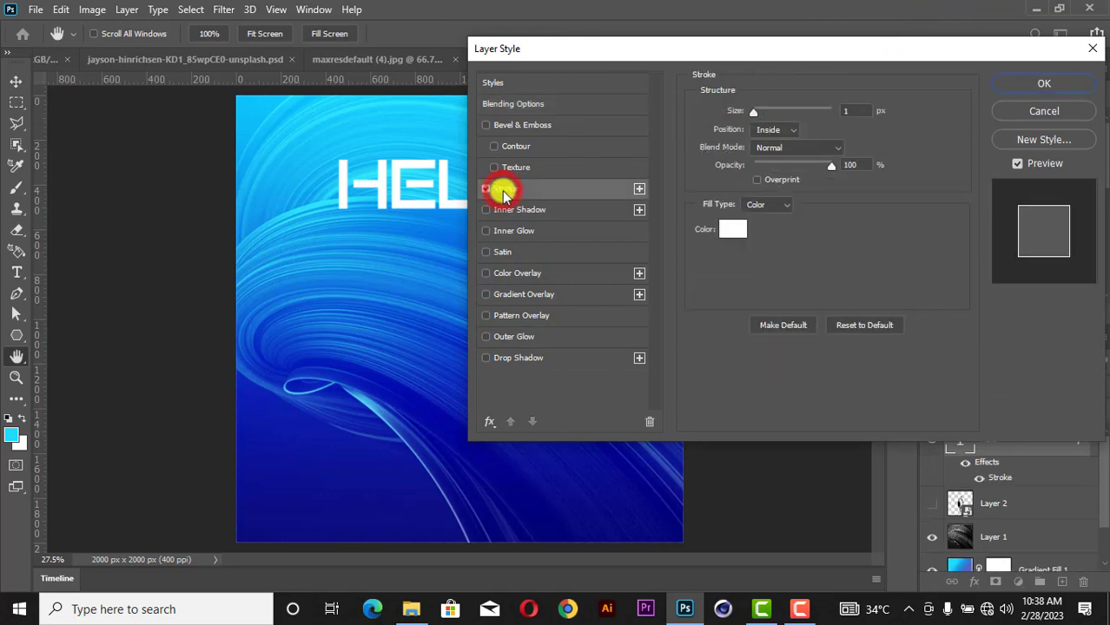
pyautogui.click(770, 130)
pyautogui.click(773, 120)
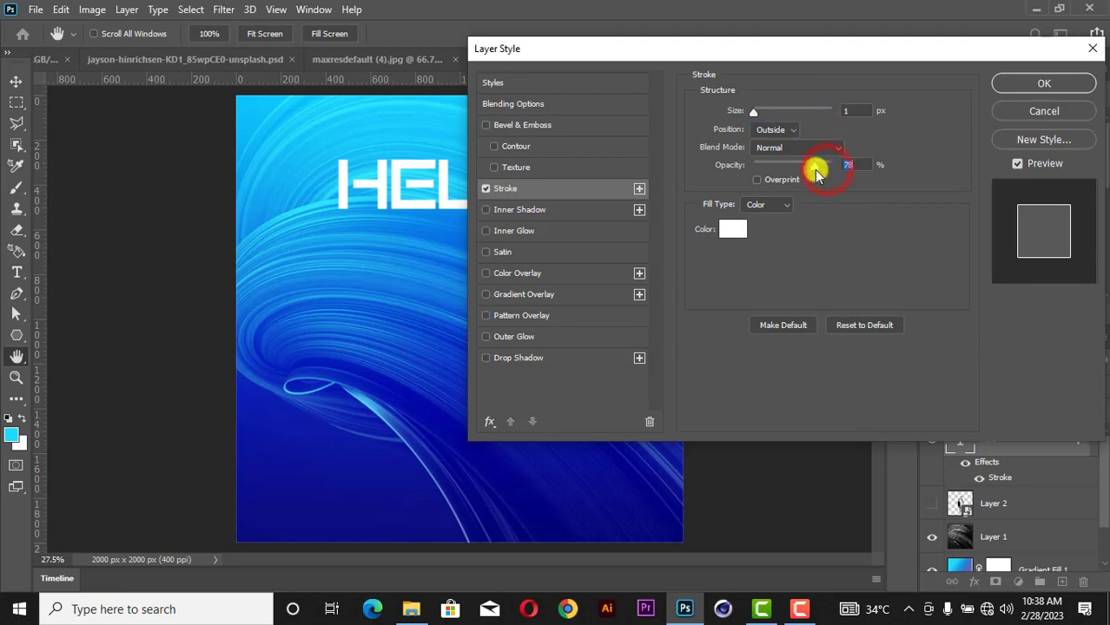
pyautogui.moveTo(808, 169); pyautogui.dragTo(805, 171)
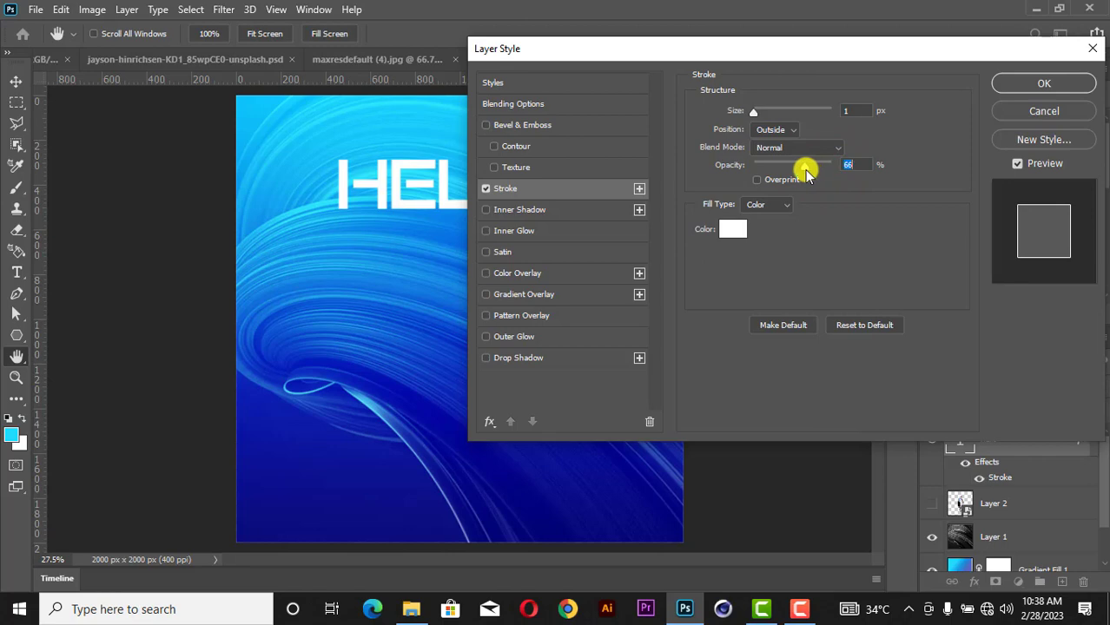
pyautogui.click(1004, 86)
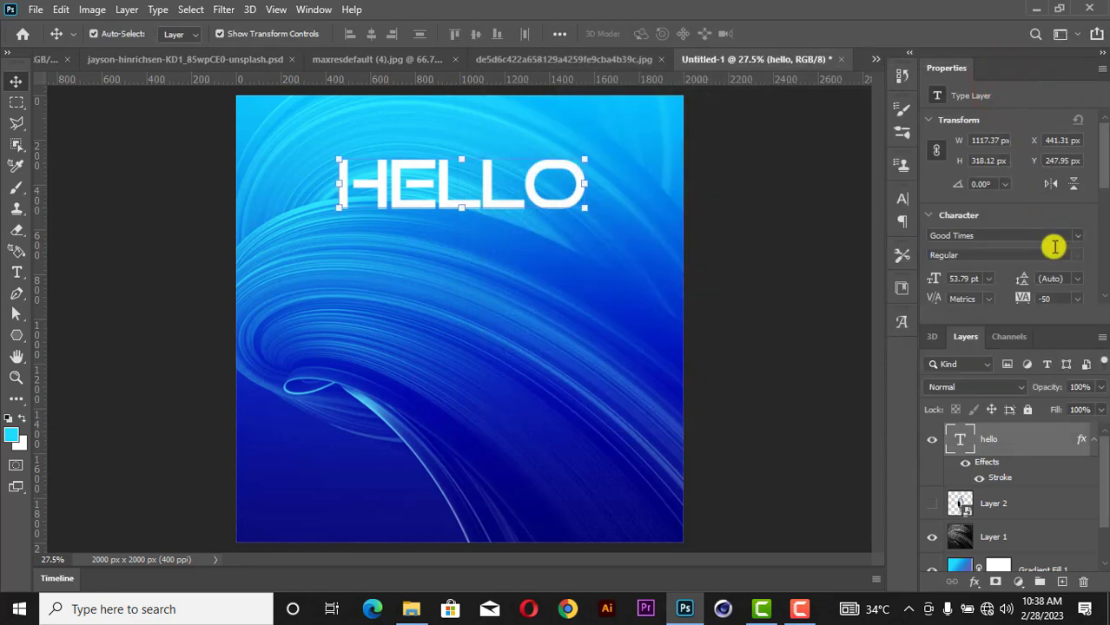
# Step: Reduce the hello layer's fill to 0% and check the outlined text up close
pyautogui.click(1100, 409)
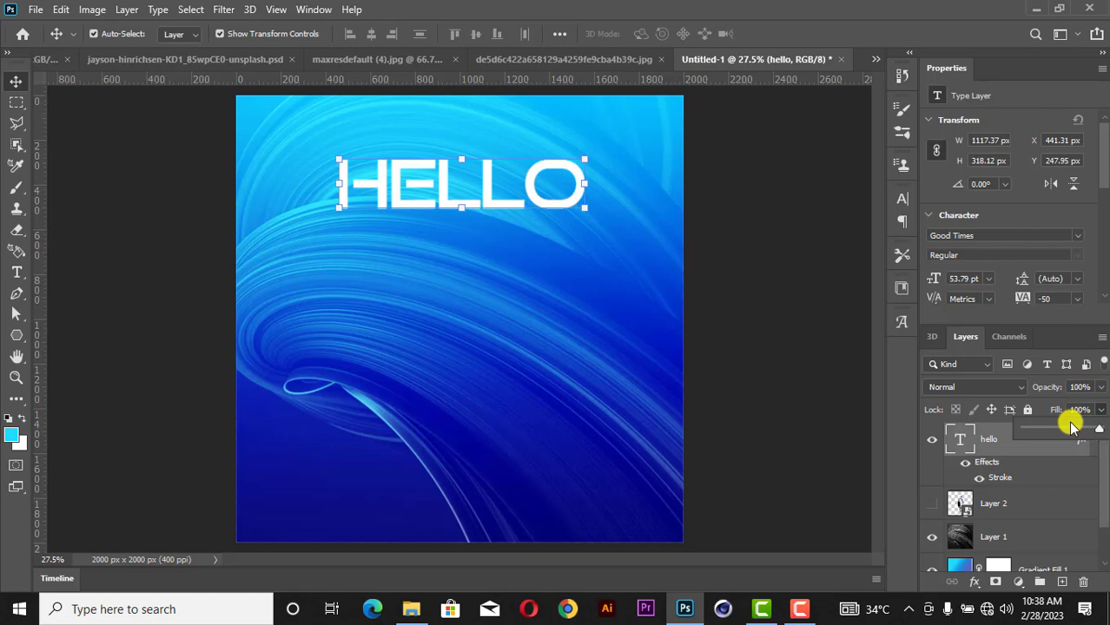
pyautogui.click(1072, 425)
pyautogui.moveTo(1057, 432); pyautogui.dragTo(925, 456)
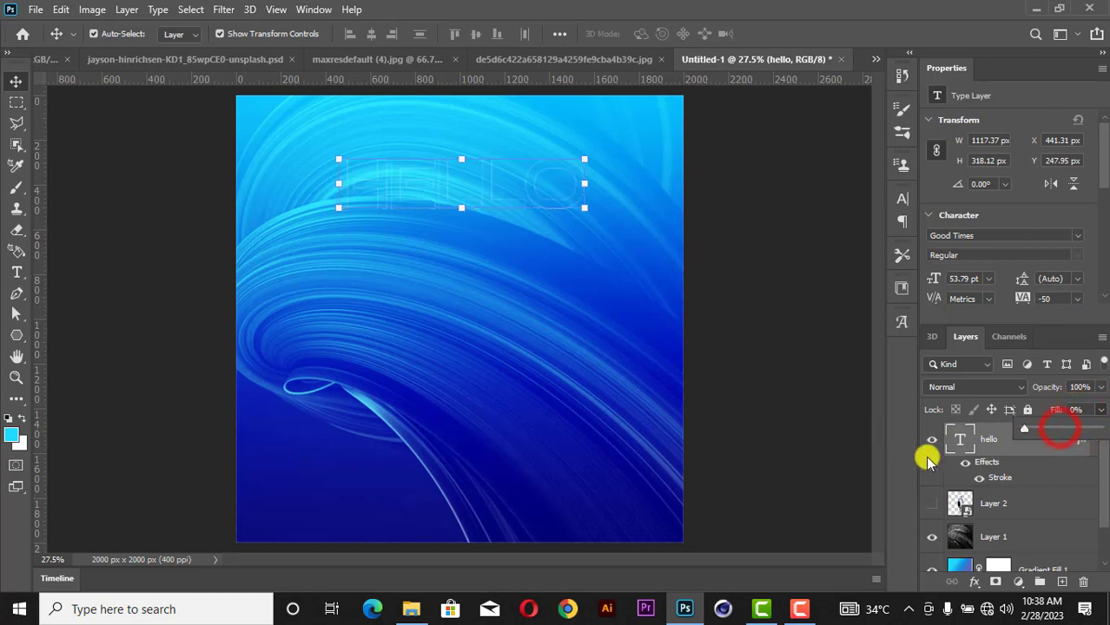
pyautogui.click(699, 213)
pyautogui.scroll(4, 508, 192)
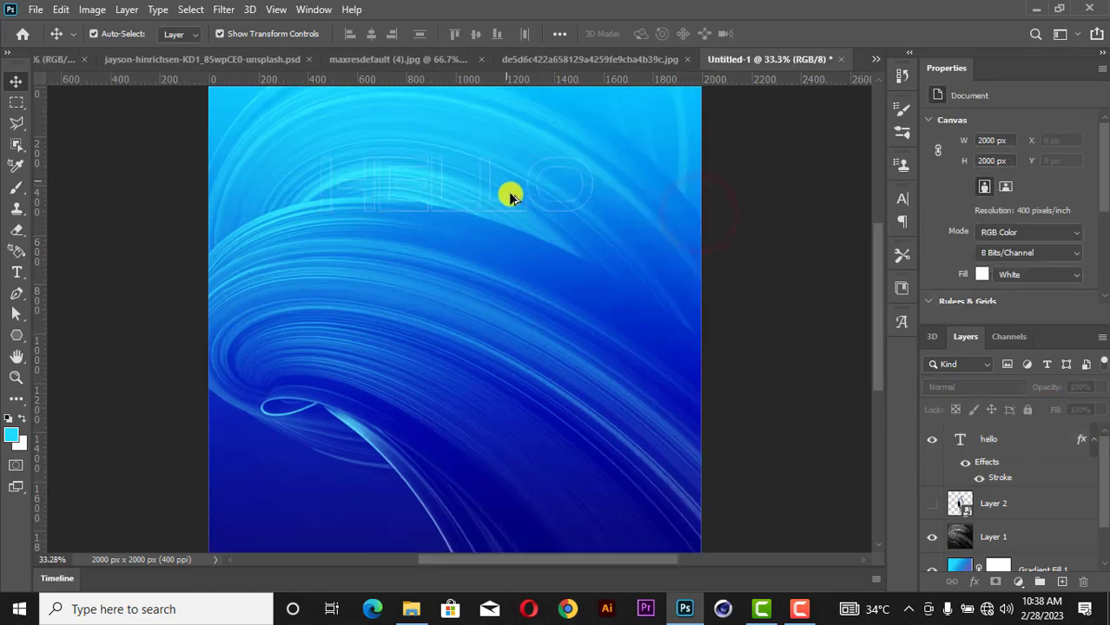
pyautogui.scroll(-2, 569, 227)
pyautogui.scroll(-1, 572, 229)
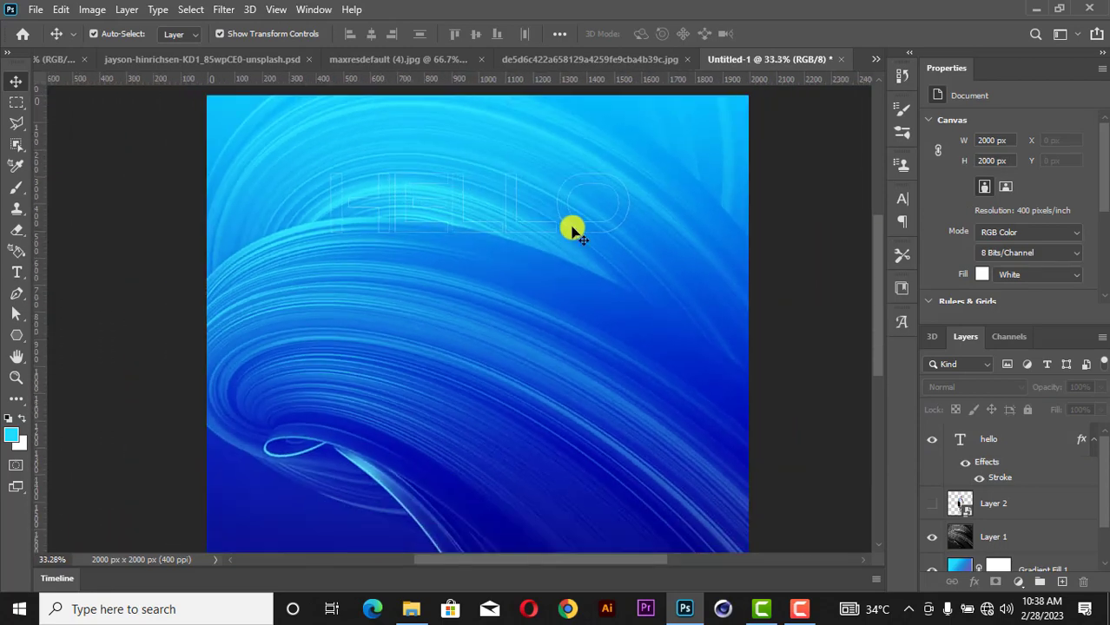
# Step: Raise the opacity of the hello layer's stroke to about 83%
pyautogui.click(1095, 442)
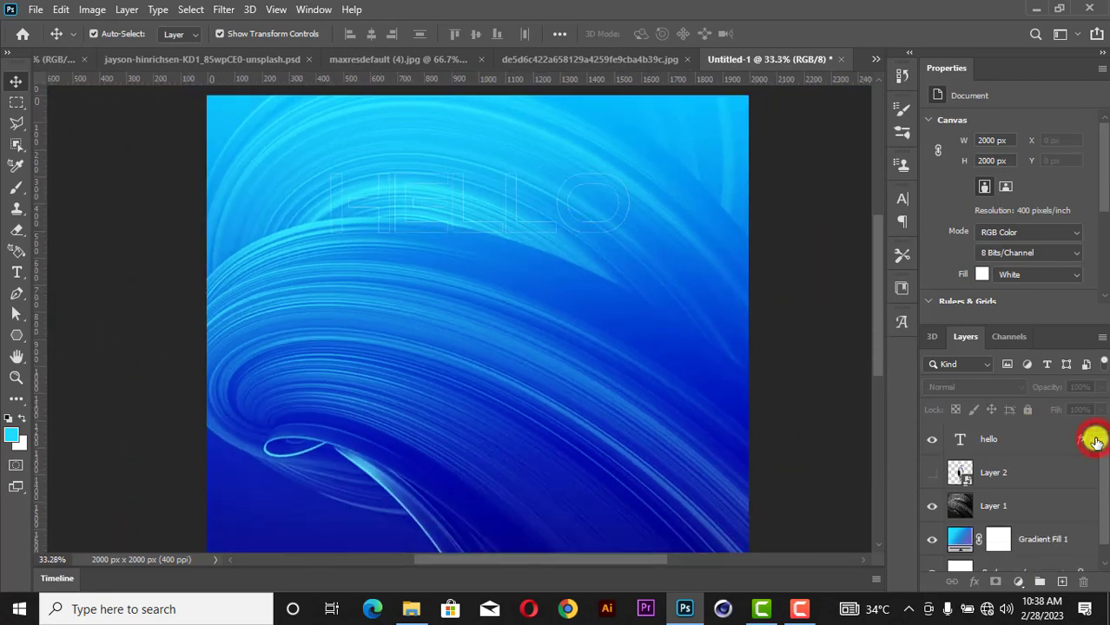
pyautogui.click(1091, 441)
pyautogui.click(1000, 443)
pyautogui.press('h')
pyautogui.doubleClick(1004, 471)
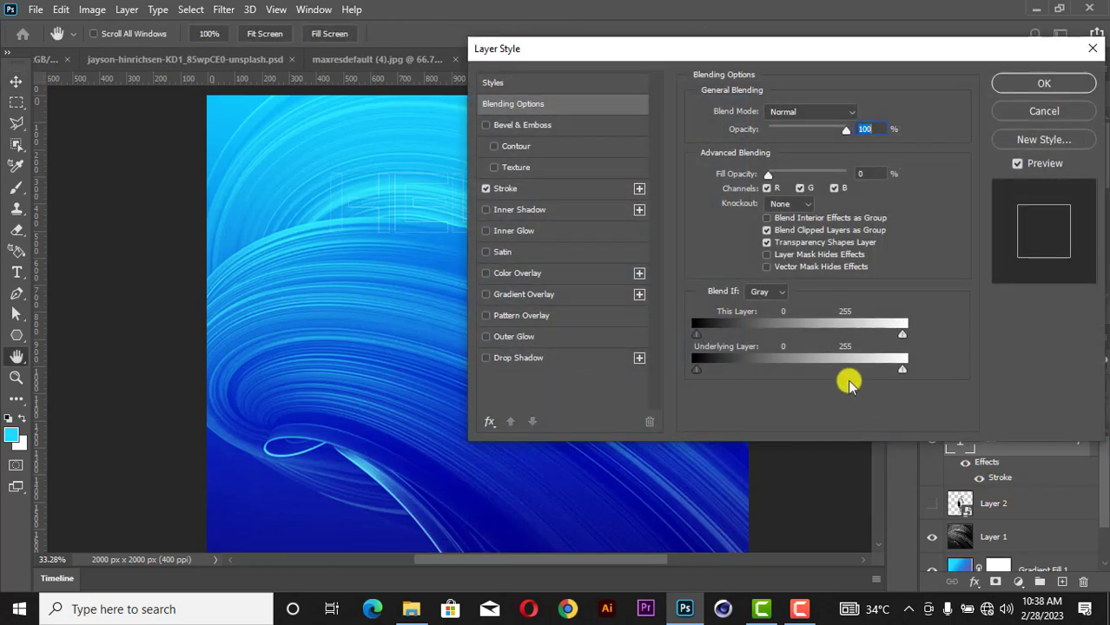
pyautogui.click(516, 188)
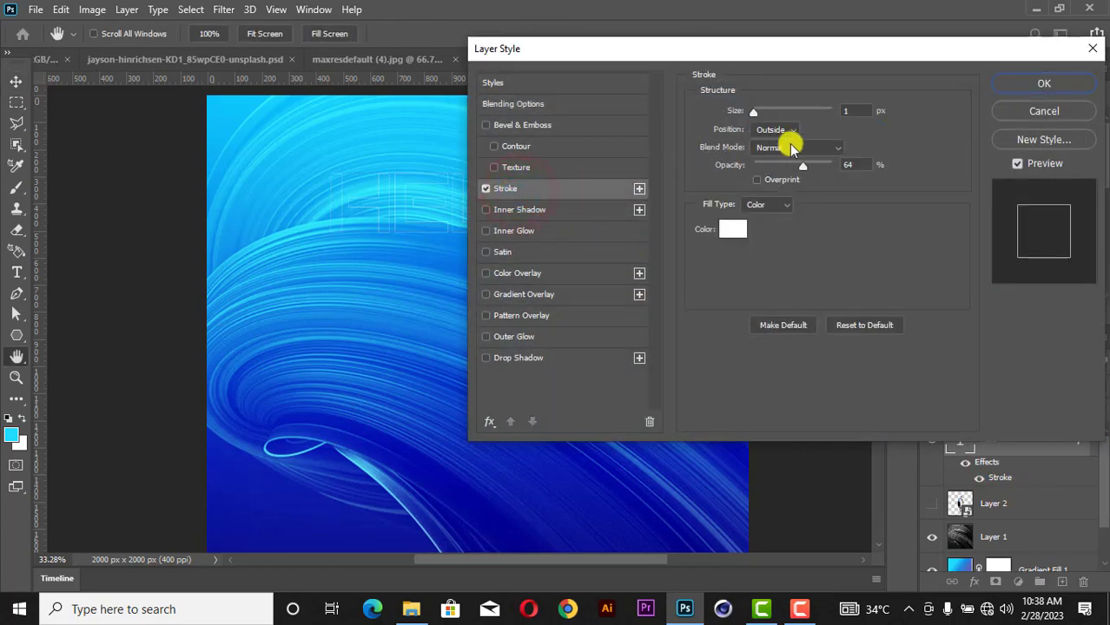
pyautogui.moveTo(802, 165)
pyautogui.mouseDown()
pyautogui.moveTo(836, 166)
pyautogui.moveTo(822, 166)
pyautogui.mouseUp()
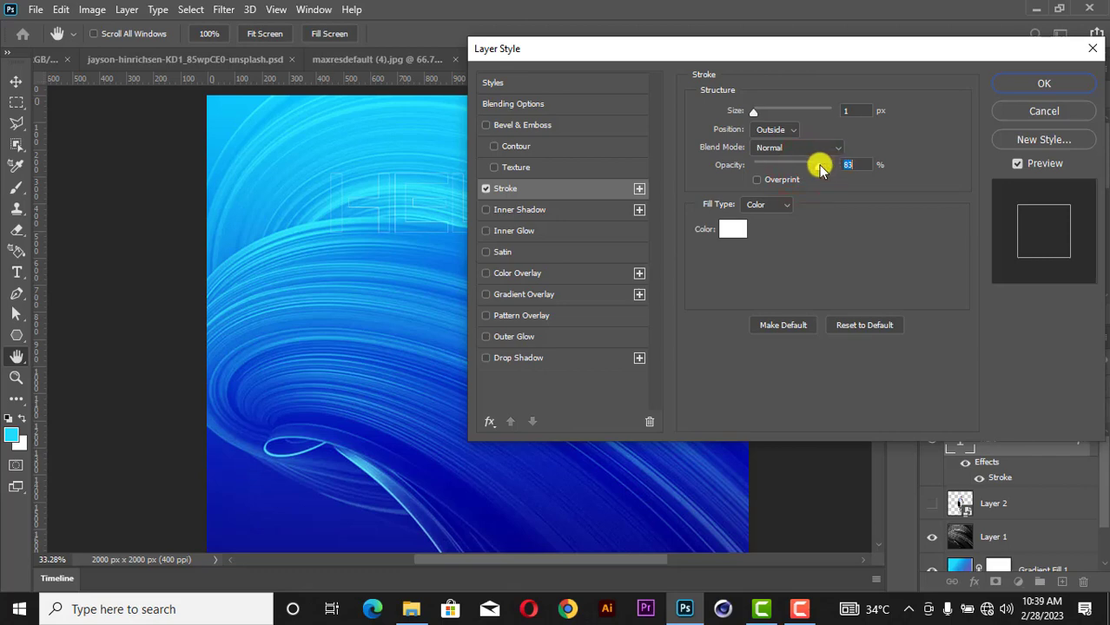
pyautogui.click(1040, 84)
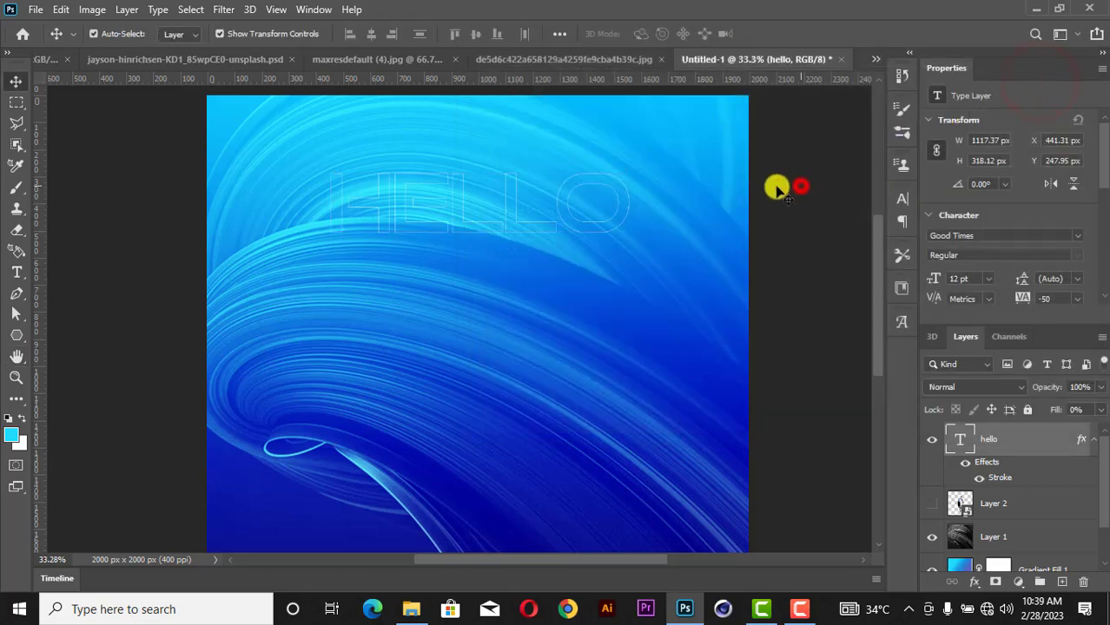
# Step: Duplicate the outlined hello text three times, stacking the copies directly below one another
pyautogui.click(796, 186)
pyautogui.scroll(2, 508, 193)
pyautogui.scroll(-1, 508, 195)
pyautogui.scroll(1, 508, 198)
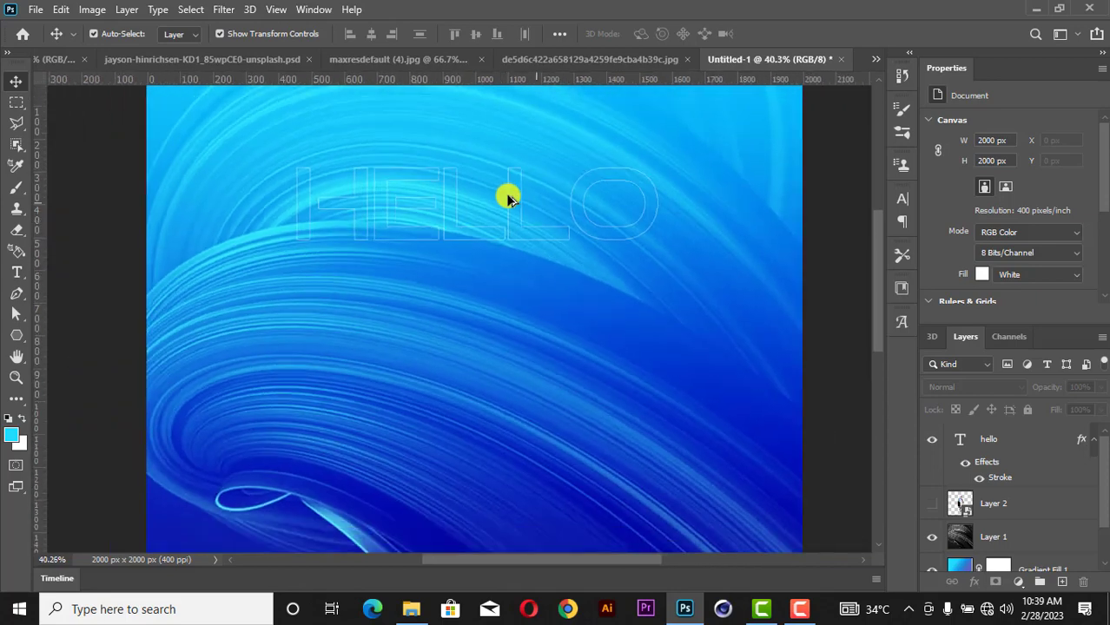
pyautogui.scroll(-3, 508, 198)
pyautogui.click(508, 197)
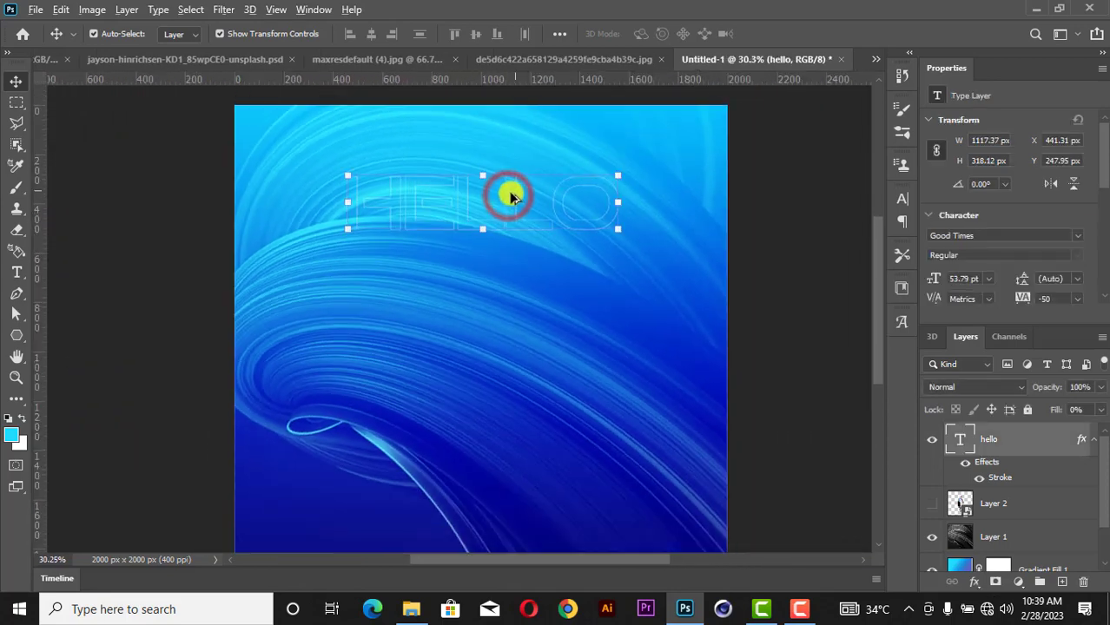
pyautogui.moveTo(508, 192); pyautogui.dragTo(519, 355)
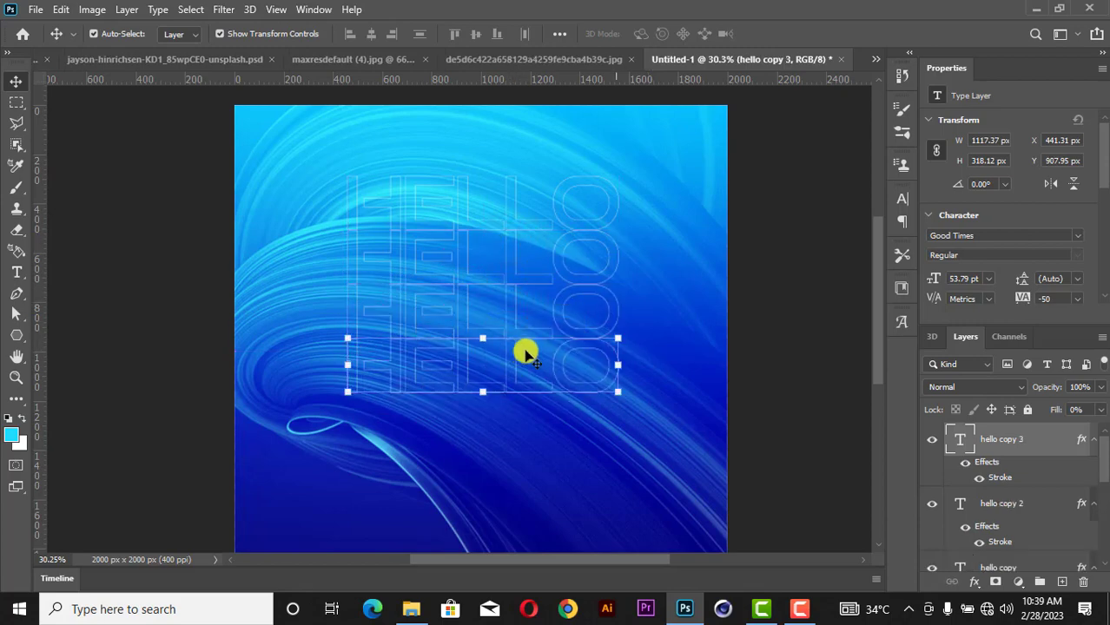
# Step: Nudge the lowest hello copy up onto the row above it
pyautogui.hotkey('shift', 'Up')
pyautogui.hotkey('shift', 'Up')
pyautogui.hotkey('shift', 'Up')
pyautogui.hotkey('shift', 'Up')
pyautogui.hotkey('shift', 'Up')
pyautogui.hotkey('shift', 'Up')
pyautogui.hotkey('shift', 'Up')
pyautogui.hotkey('shift', 'Up')
pyautogui.hotkey('shift', 'Up')
pyautogui.hotkey('shift', 'Up')
pyautogui.hotkey('shift', 'Up')
pyautogui.hotkey('shift', 'Up')
pyautogui.hotkey('shift', 'Up')
pyautogui.hotkey('shift', 'Up')
pyautogui.hotkey('shift', 'Up')
pyautogui.hotkey('shift', 'Up')
pyautogui.hotkey('shift', 'Up')
pyautogui.hotkey('shift', 'Up')
pyautogui.hotkey('shift', 'Up')
pyautogui.hotkey('shift', 'Up')
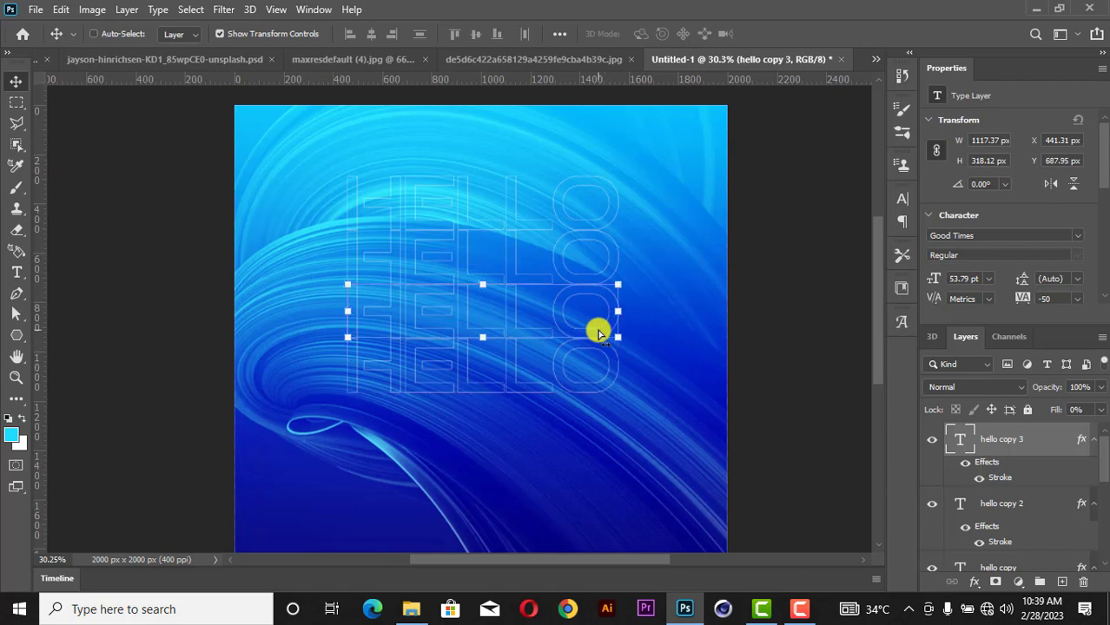
# Step: Undo the duplications of the hello text until only the original outlined layer is left
pyautogui.hotkey('ctrl', 'z')
pyautogui.hotkey('ctrl', 'z')
pyautogui.hotkey('ctrl', 'z')
pyautogui.hotkey('ctrl', 'z')
pyautogui.hotkey('ctrl', 'z')
pyautogui.hotkey('ctrl', 'z')
pyautogui.hotkey('ctrl', 'z')
pyautogui.hotkey('ctrl', 'z')
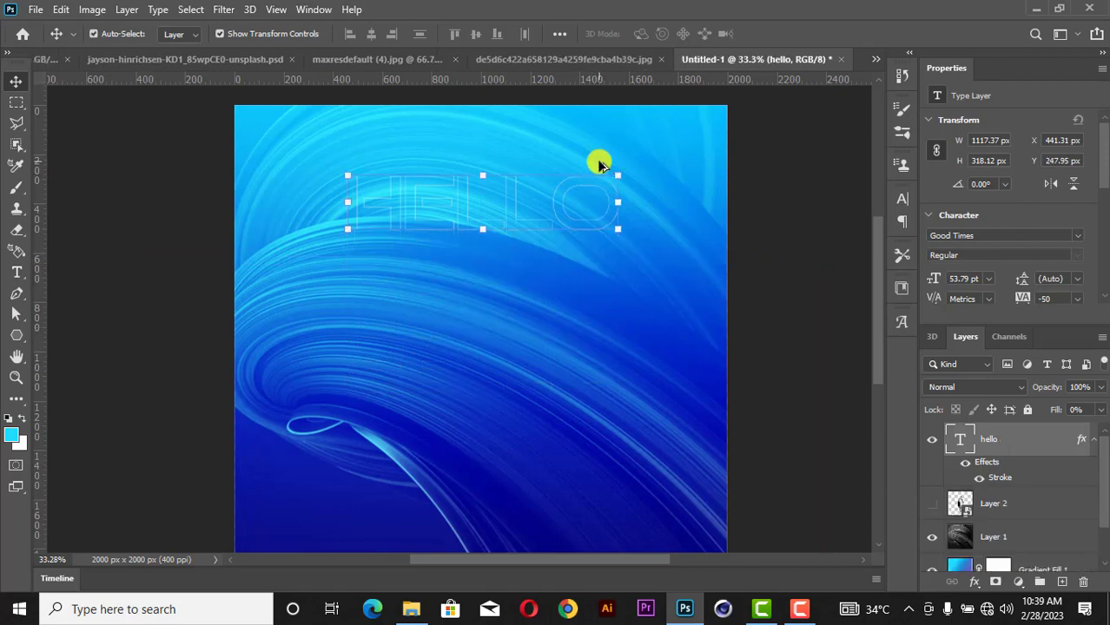
# Step: Collapse the hello layer's effects list and convert the text layer to a shape
pyautogui.scroll(3, 598, 163)
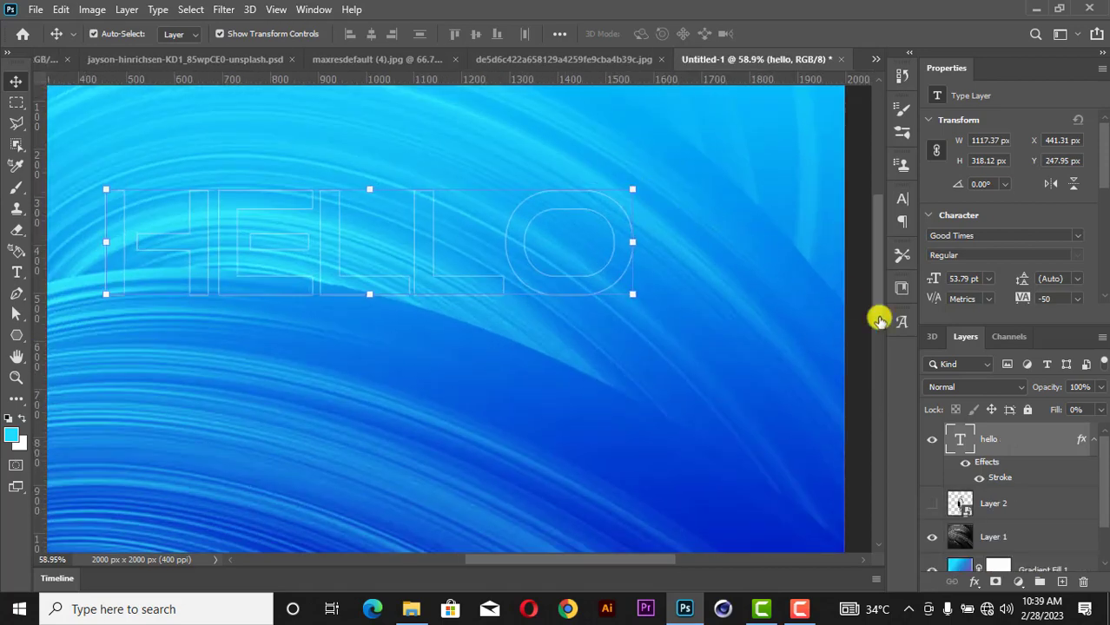
pyautogui.click(1088, 440)
pyautogui.rightClick(999, 437)
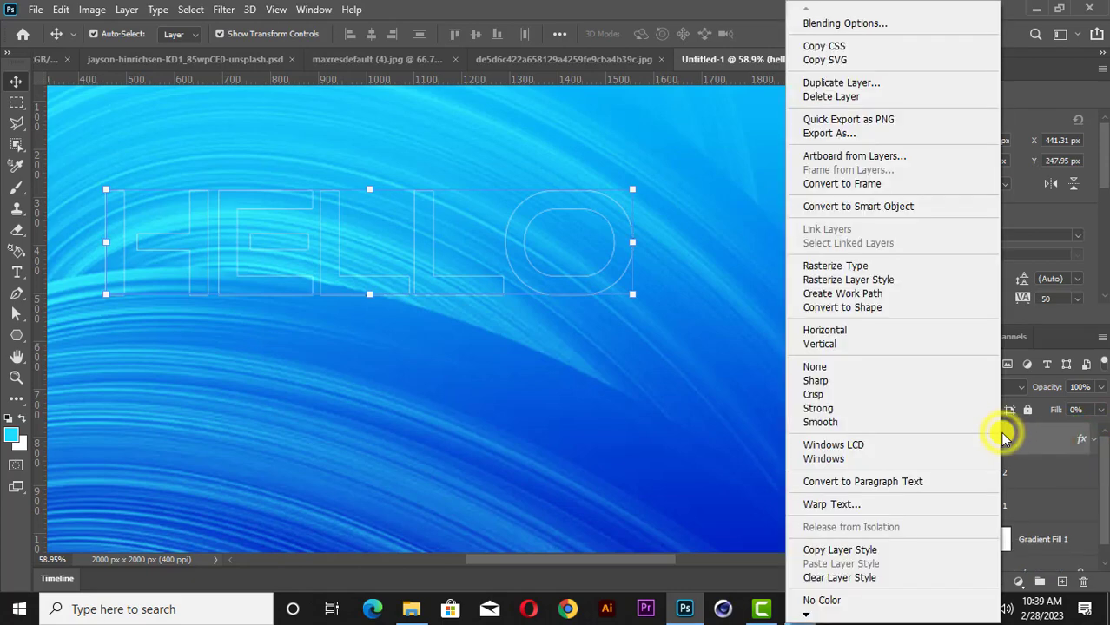
pyautogui.press('Up')
pyautogui.press('Up')
pyautogui.press('Up')
pyautogui.press('Up')
pyautogui.press('Up')
pyautogui.press('Up')
pyautogui.click(879, 309)
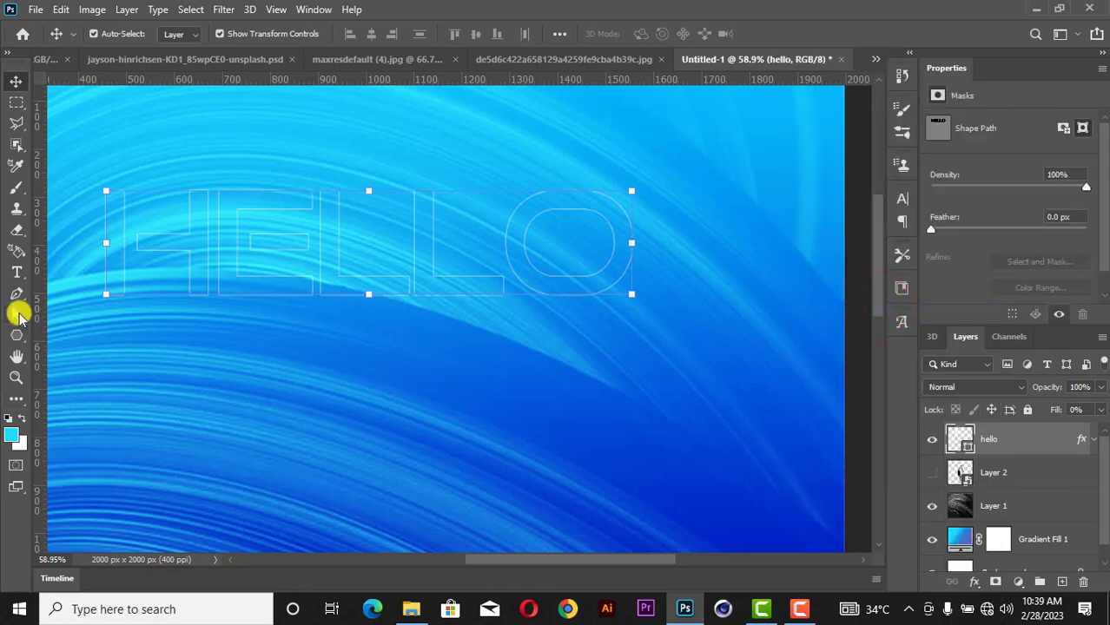
# Step: Stretch the O of the hello shape by moving its right-hand anchor points outward until the word is about 1178 px wide
pyautogui.click(19, 315)
pyautogui.rightClick(18, 315)
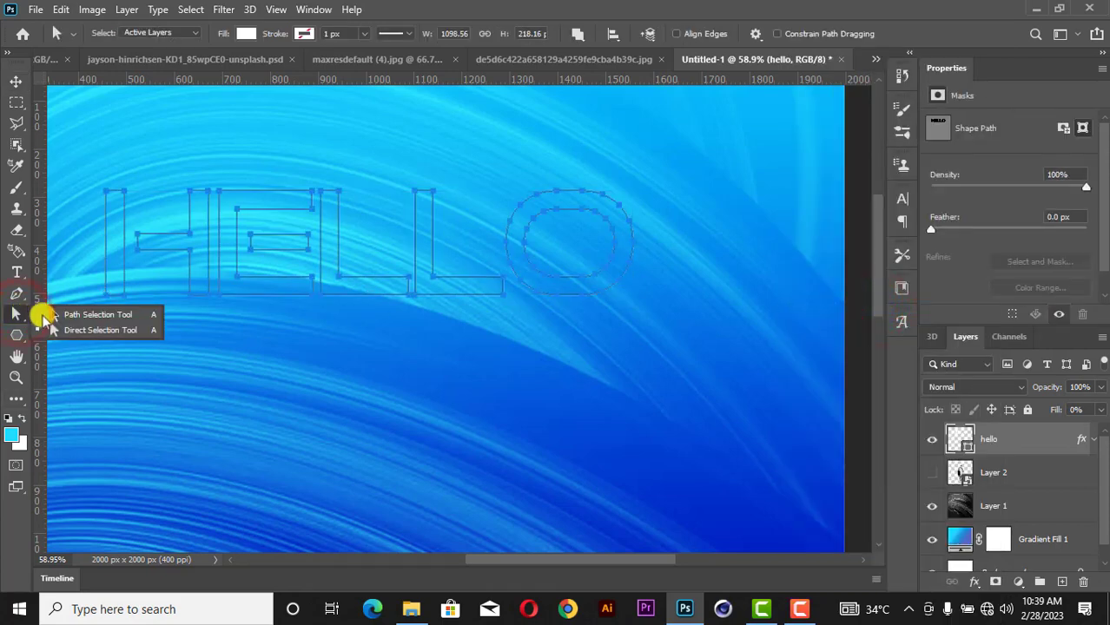
pyautogui.click(89, 325)
pyautogui.moveTo(578, 172); pyautogui.dragTo(664, 340)
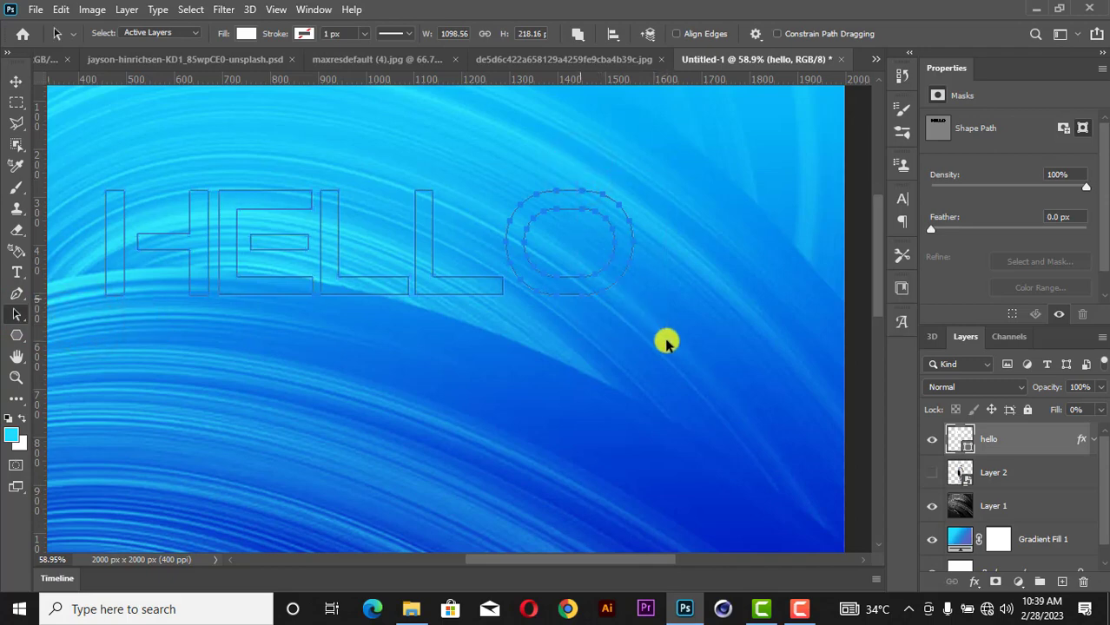
pyautogui.click(14, 320)
pyautogui.click(80, 329)
pyautogui.moveTo(576, 173); pyautogui.dragTo(621, 295)
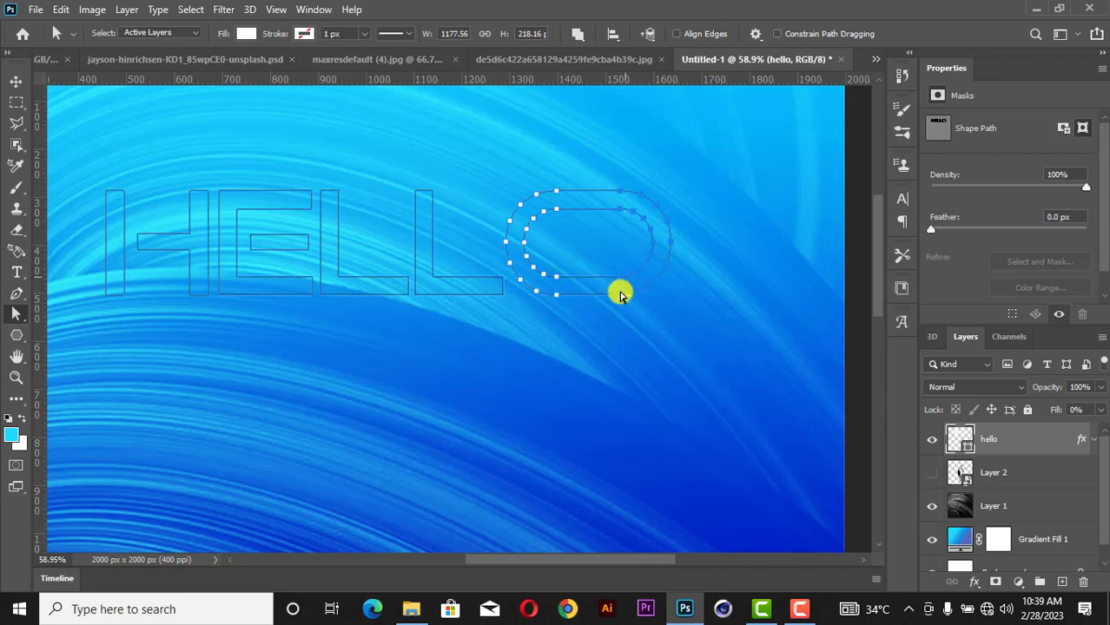
pyautogui.scroll(-3, 640, 274)
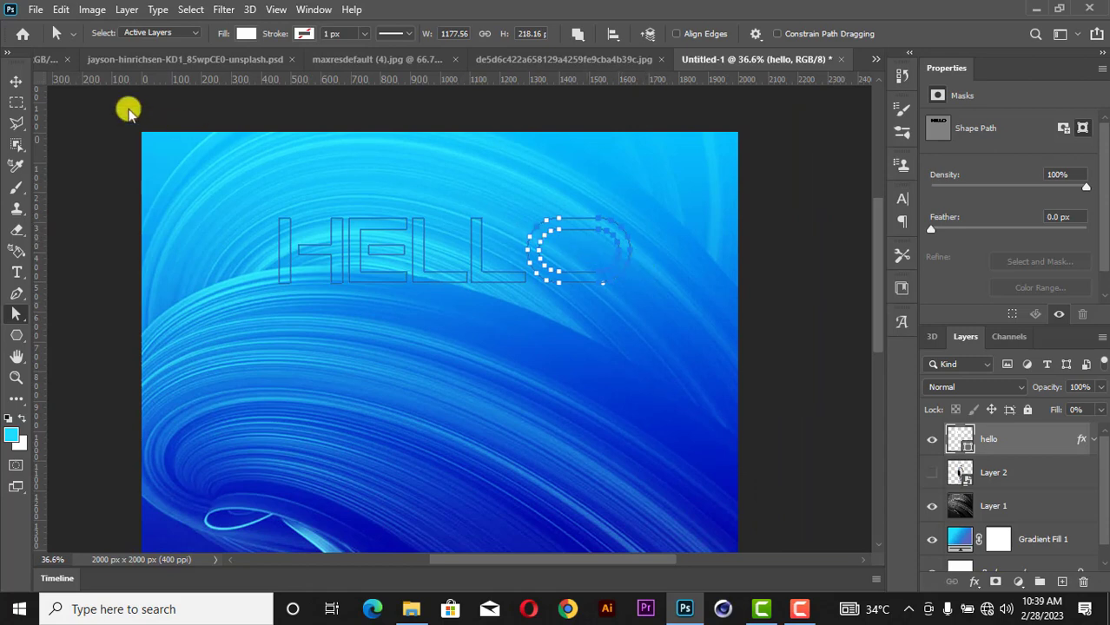
# Step: Duplicate the hello shape five times, stacking the copies directly below one another
pyautogui.click(17, 80)
pyautogui.click(627, 107)
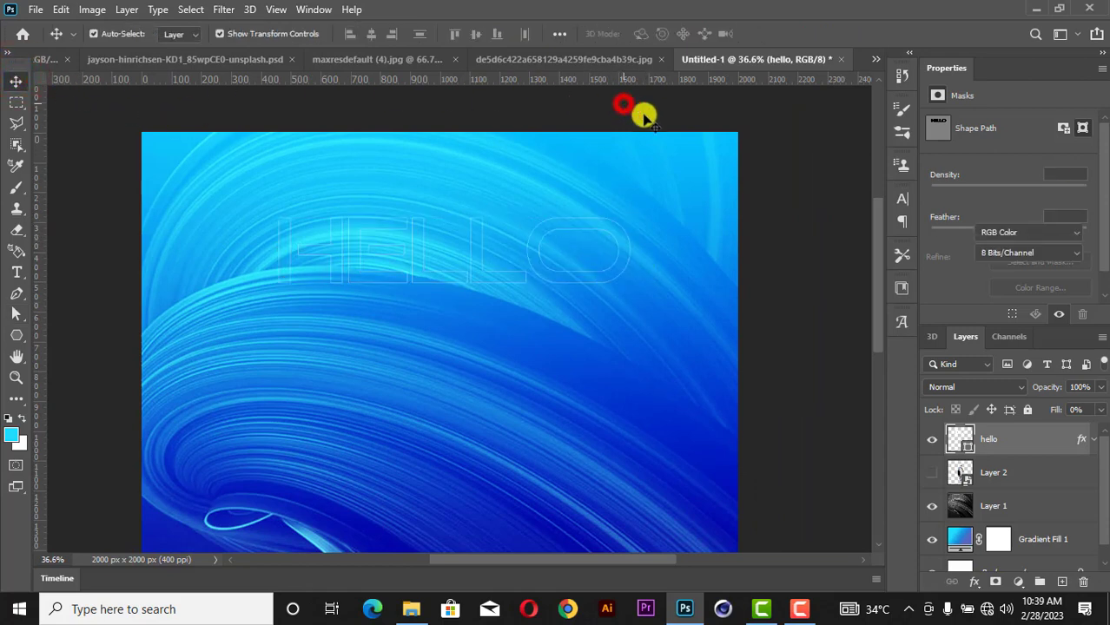
pyautogui.click(765, 180)
pyautogui.moveTo(581, 223); pyautogui.dragTo(575, 422)
pyautogui.moveTo(873, 252); pyautogui.dragTo(795, 300)
pyautogui.moveTo(607, 287); pyautogui.dragTo(601, 331)
pyautogui.hotkey('ctrl', 'z')
pyautogui.moveTo(609, 261); pyautogui.dragTo(614, 327)
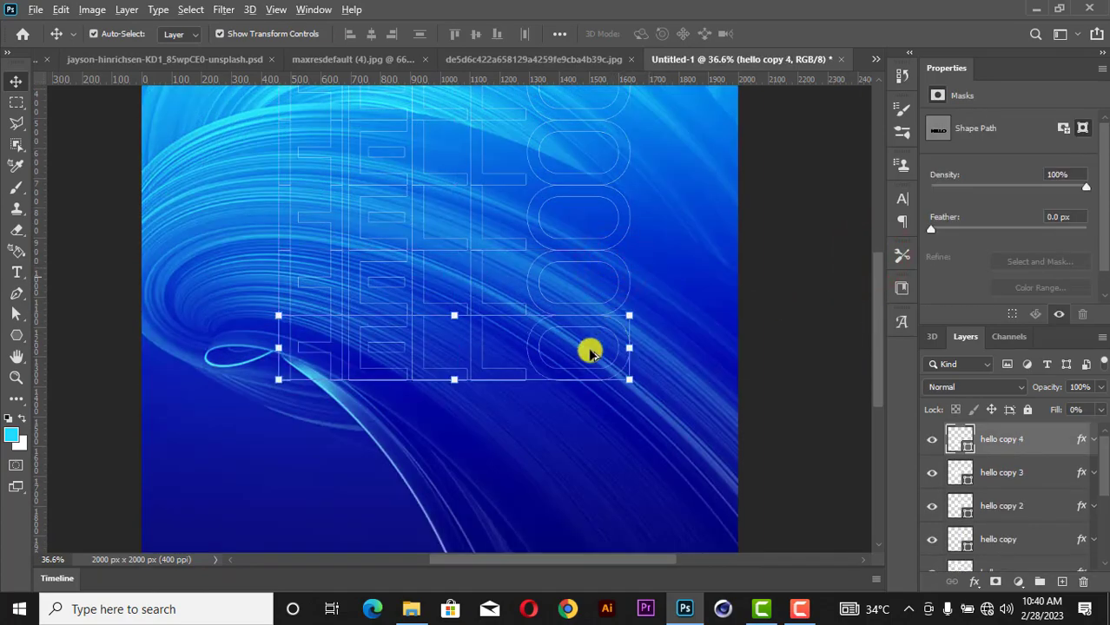
pyautogui.scroll(-1, 556, 382)
pyautogui.scroll(1, 475, 460)
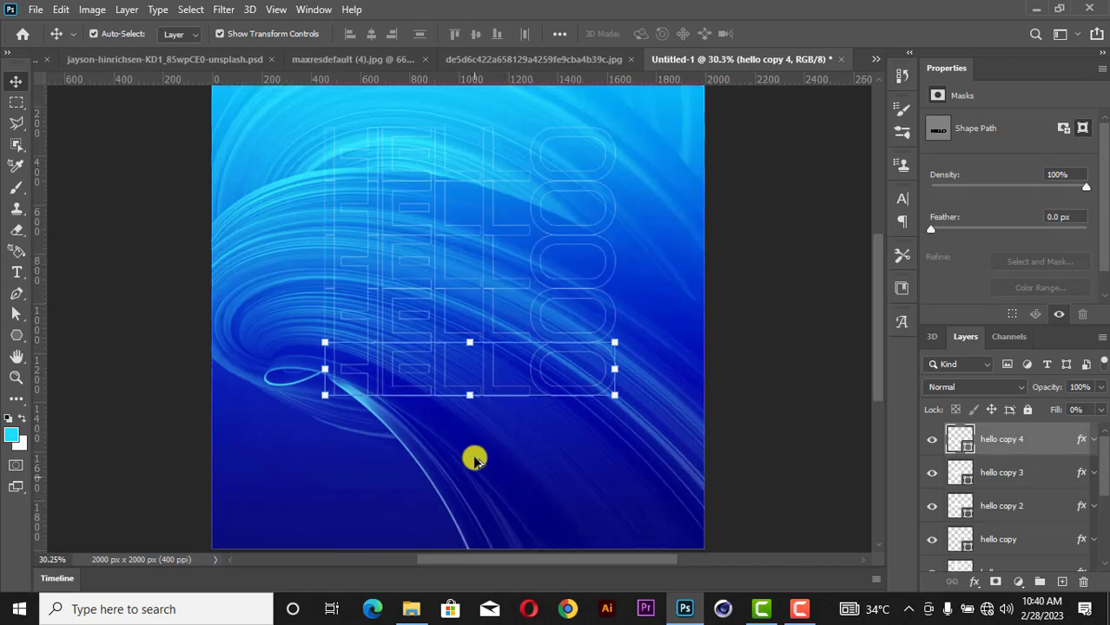
pyautogui.moveTo(539, 359); pyautogui.dragTo(540, 413)
pyautogui.scroll(-1, 539, 414)
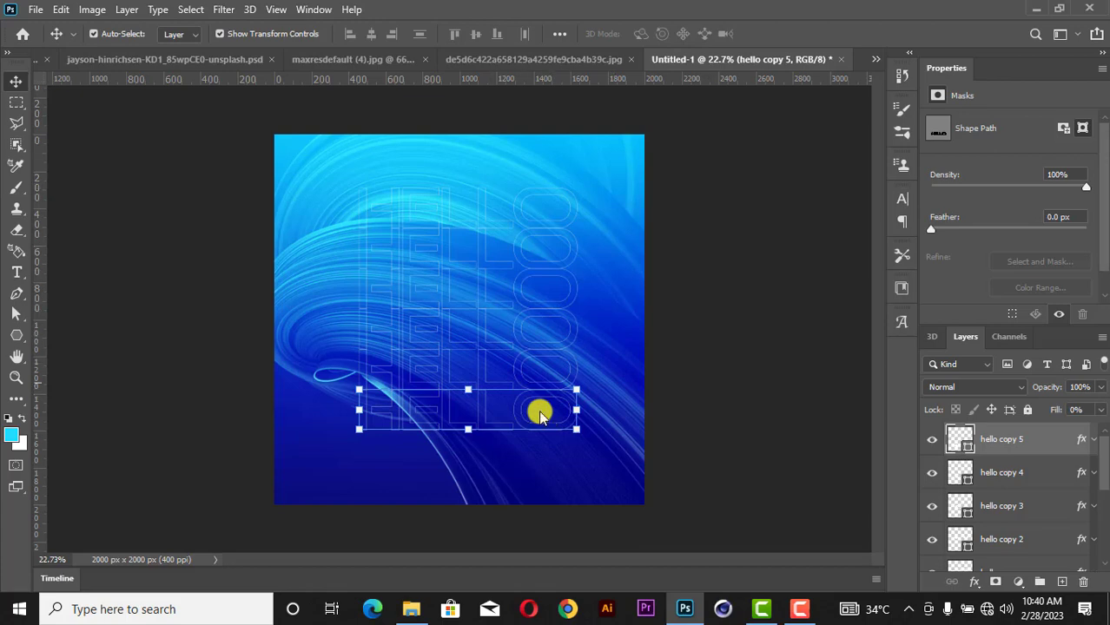
# Step: Scale all six hello layers together to about 107%, extending them toward the canvas's lower left
pyautogui.scroll(-1, 1016, 526)
pyautogui.keyDown('shift'); pyautogui.click(1014, 531); pyautogui.keyUp('shift')
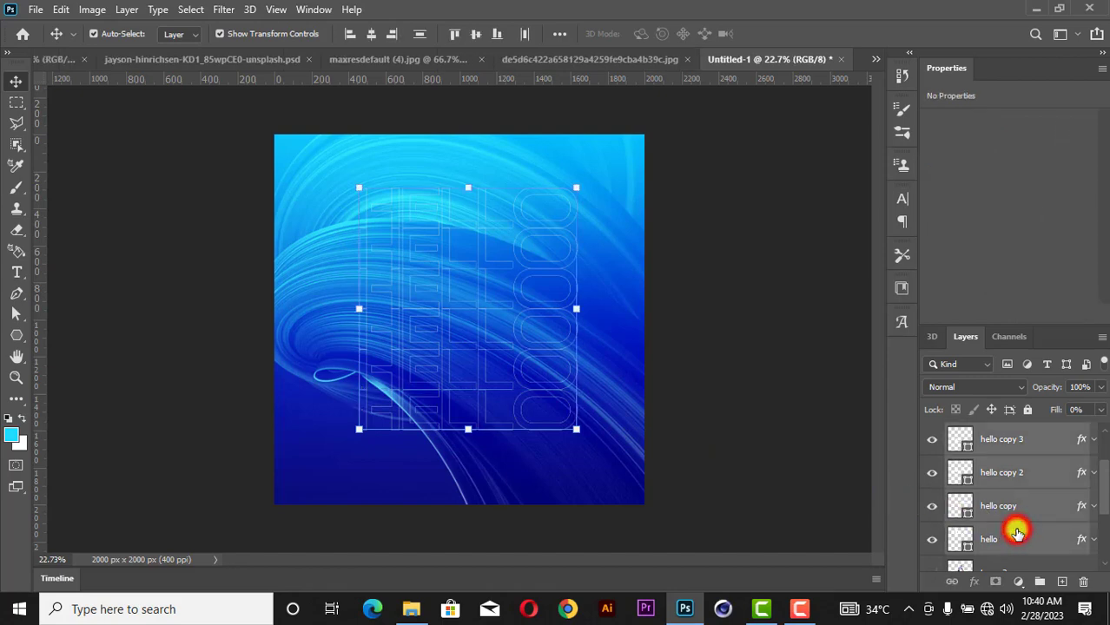
pyautogui.click(577, 431)
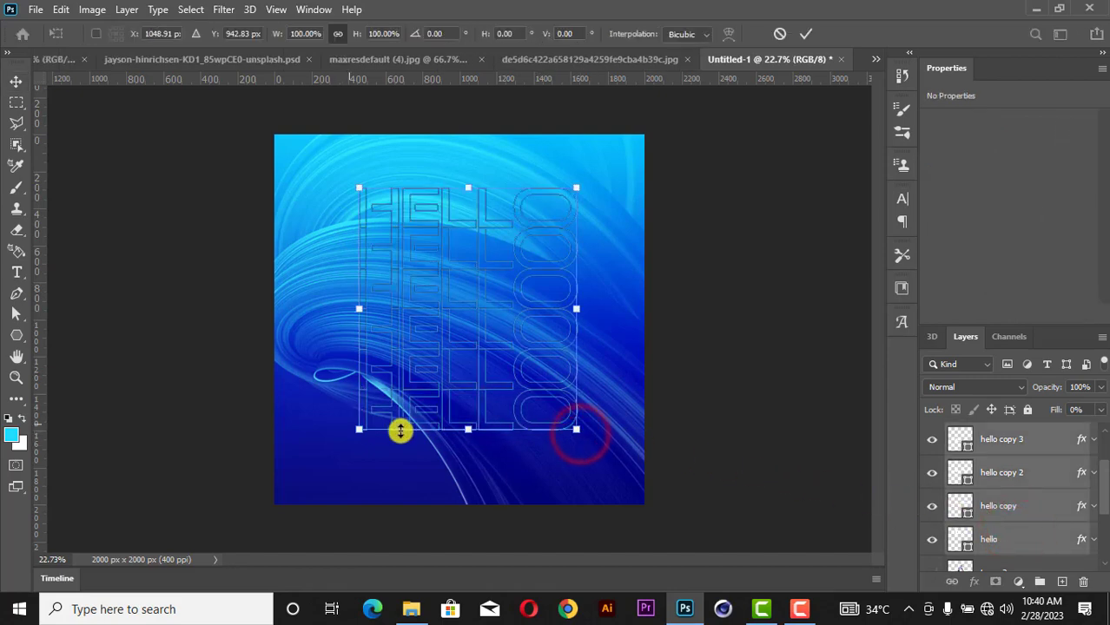
pyautogui.moveTo(356, 430); pyautogui.dragTo(344, 446)
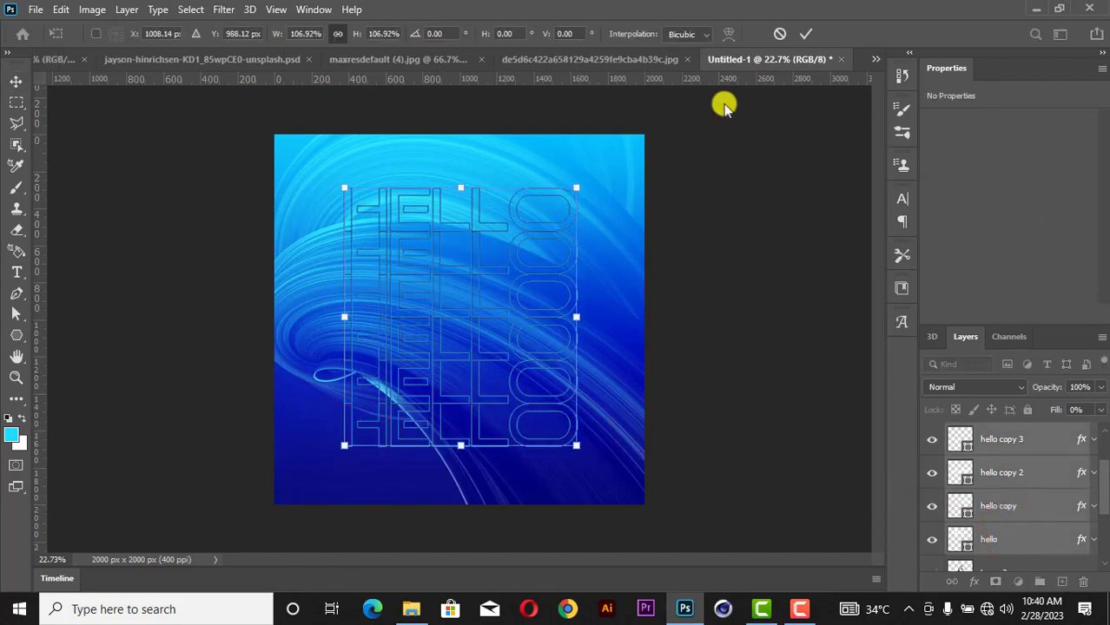
pyautogui.click(804, 33)
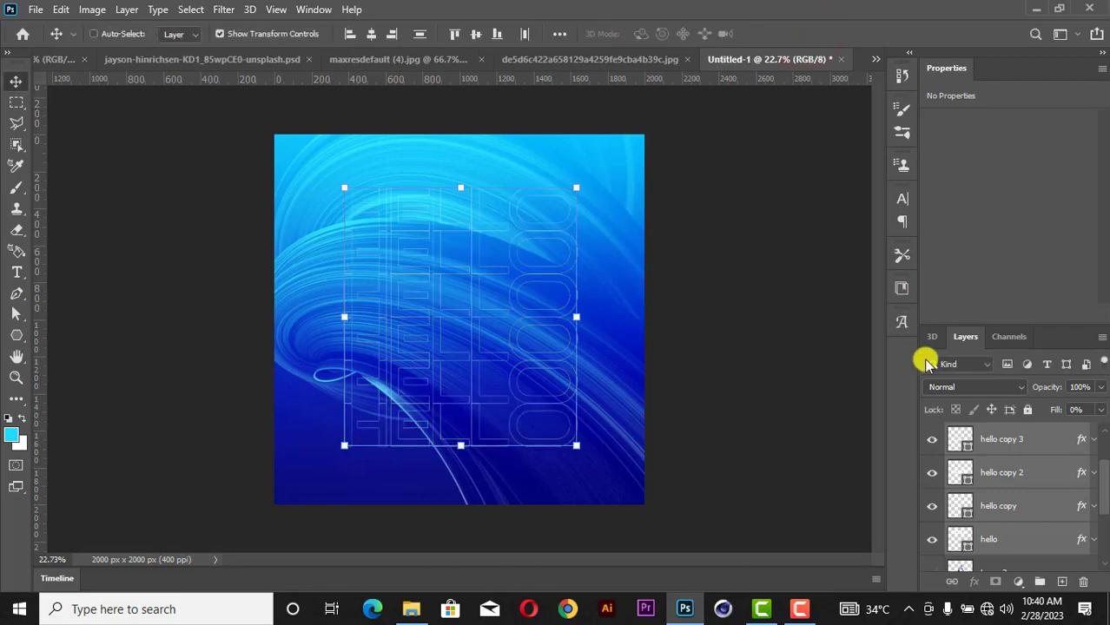
# Step: Group the six hello layers and name the group Hello
pyautogui.hotkey('ctrl', 'g')
pyautogui.doubleClick(999, 433)
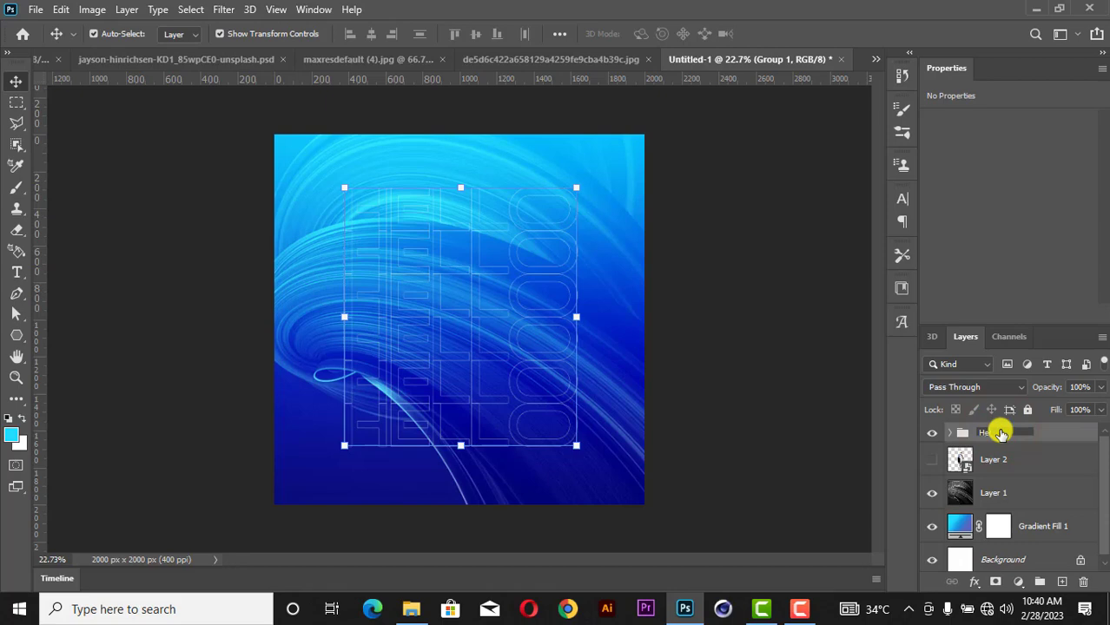
pyautogui.write('Hello')
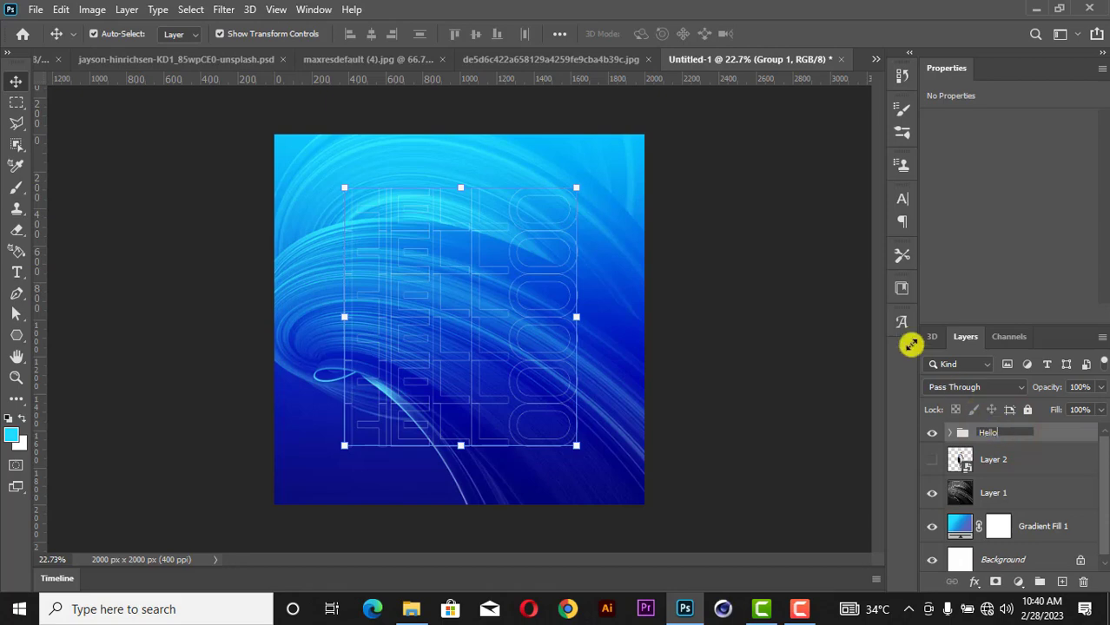
pyautogui.click(721, 163)
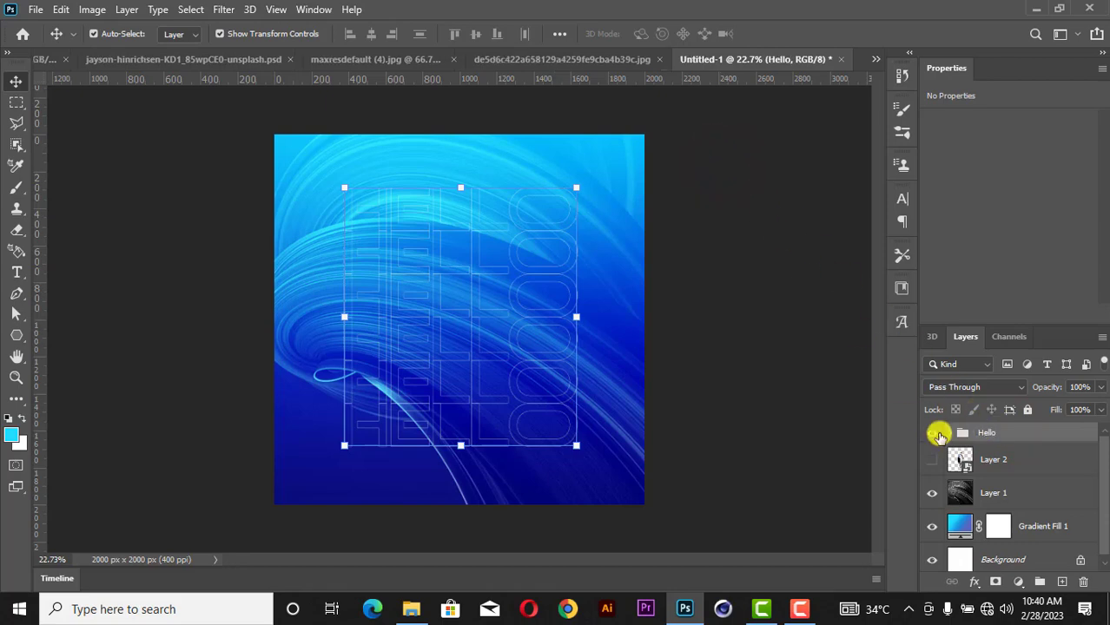
# Step: Move the Hello group beneath Layer 2 and make the cut-out man on Layer 2 visible again
pyautogui.click(936, 433)
pyautogui.click(935, 434)
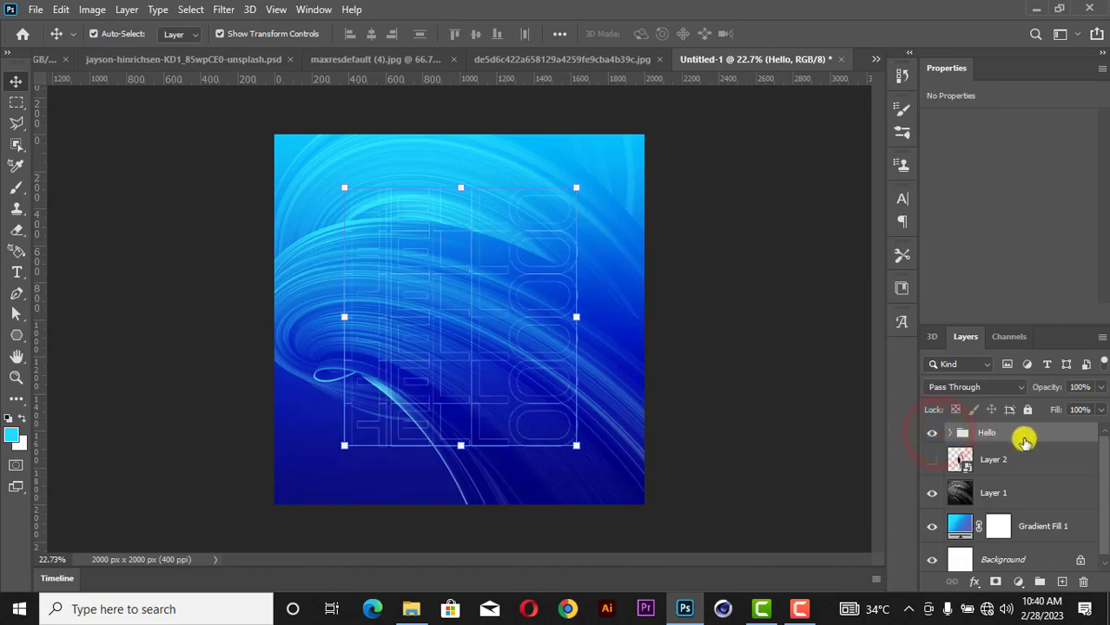
pyautogui.moveTo(1029, 441); pyautogui.dragTo(1030, 478)
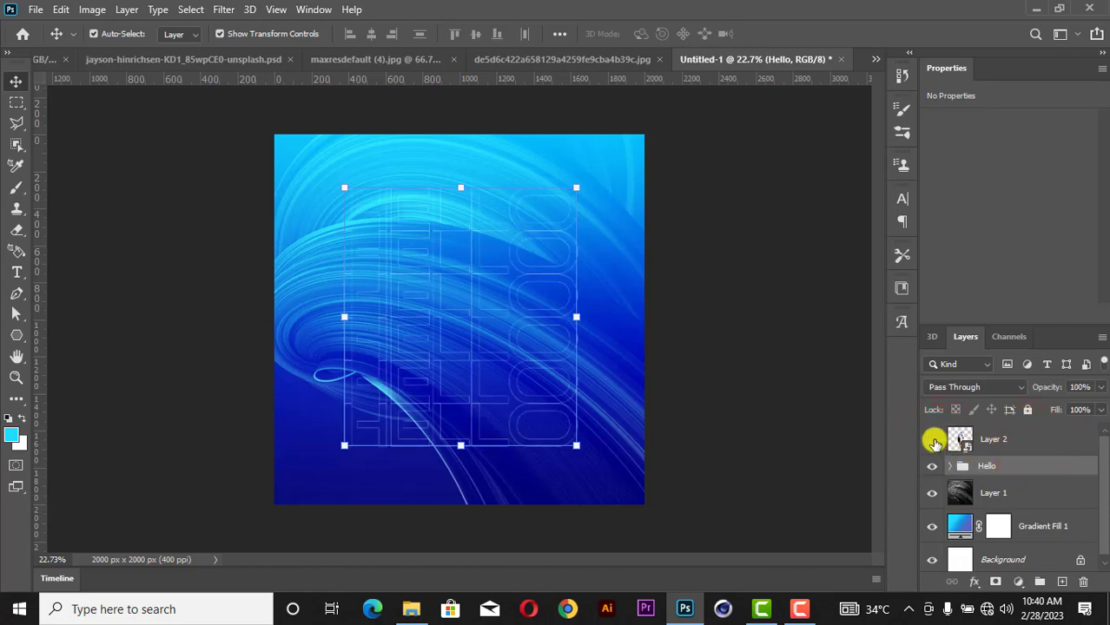
pyautogui.click(932, 440)
pyautogui.click(649, 318)
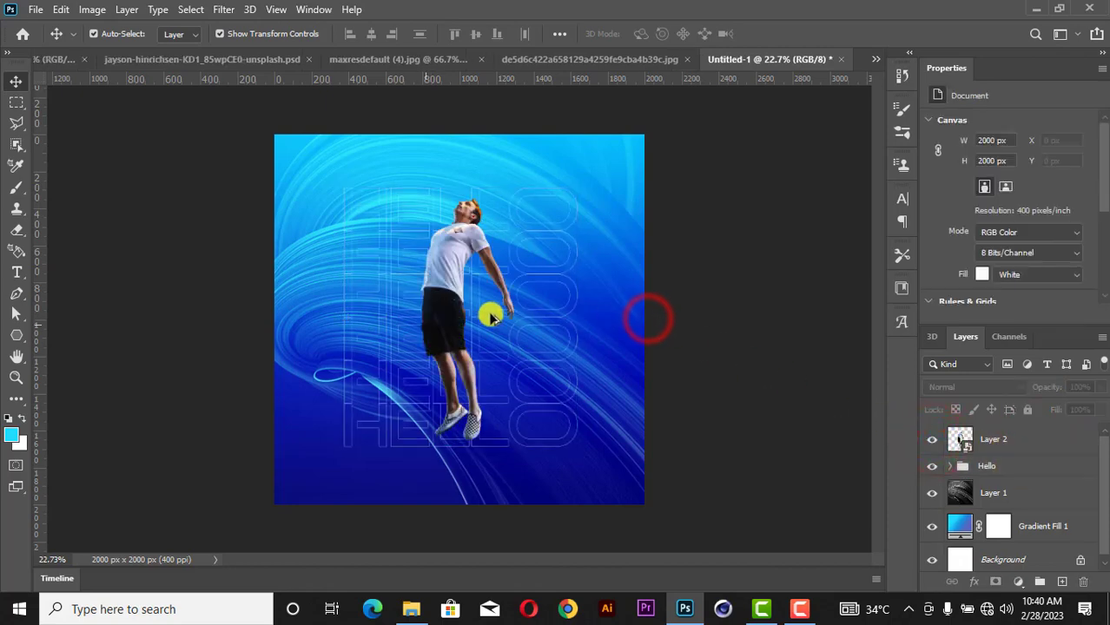
pyautogui.hotkey('ctrl', '+')
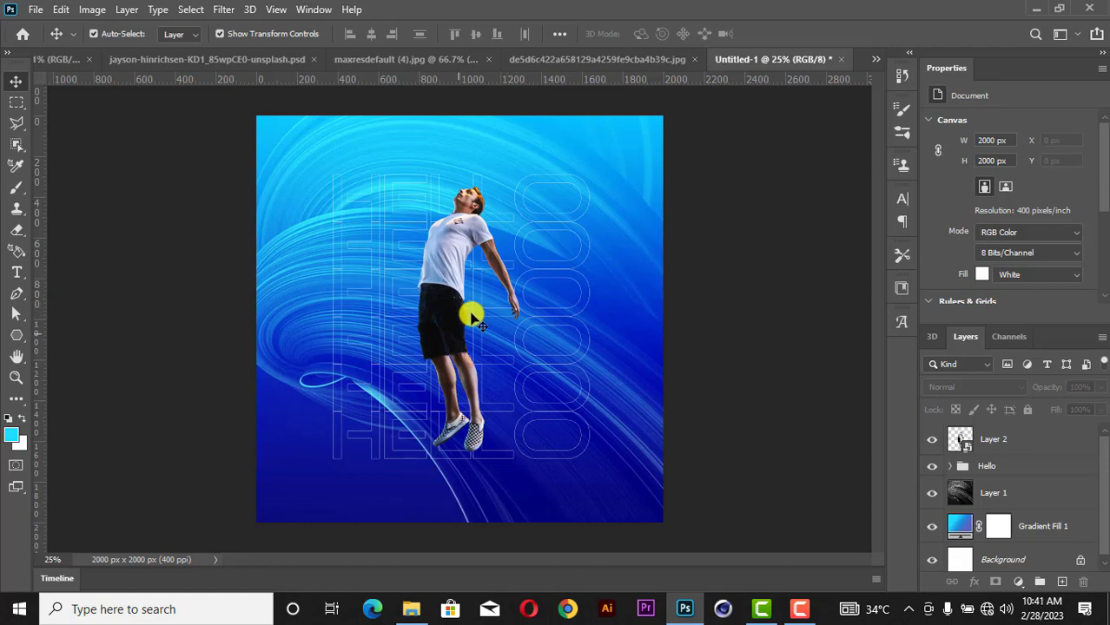
# Step: Add the text "March" in 12 pt white Good Times near the flyer's upper left
pyautogui.press('t')
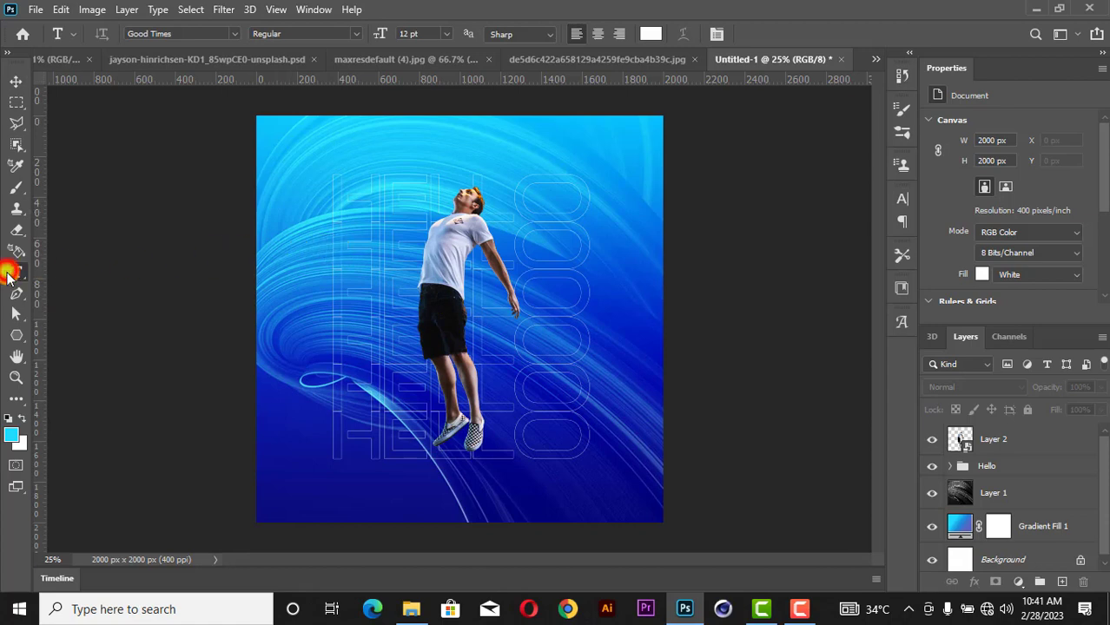
pyautogui.click(287, 192)
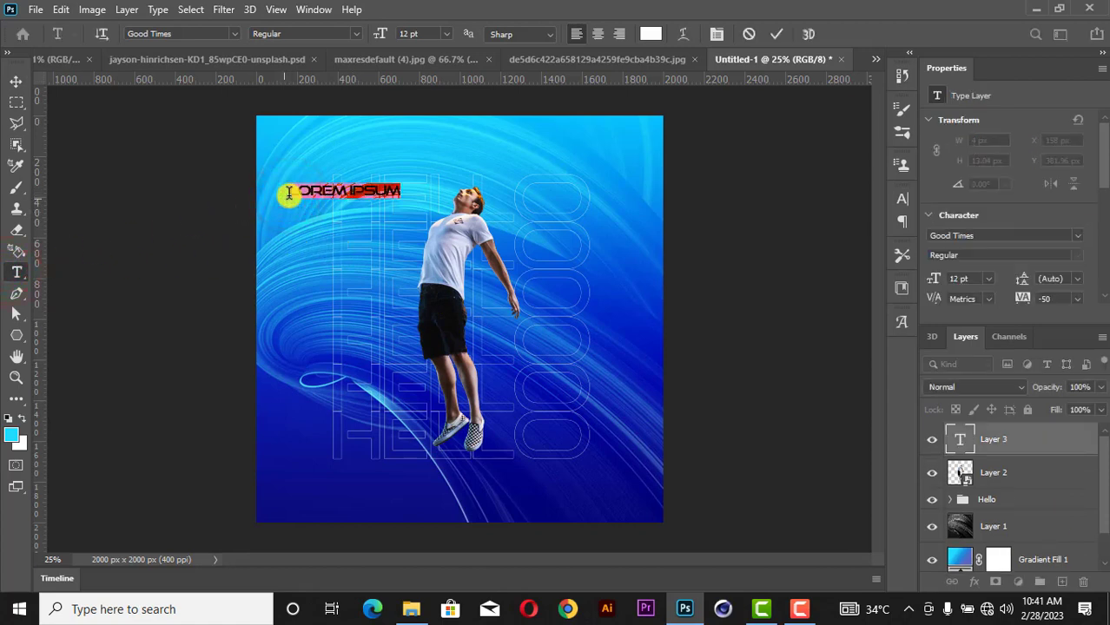
pyautogui.press('BackSpace')
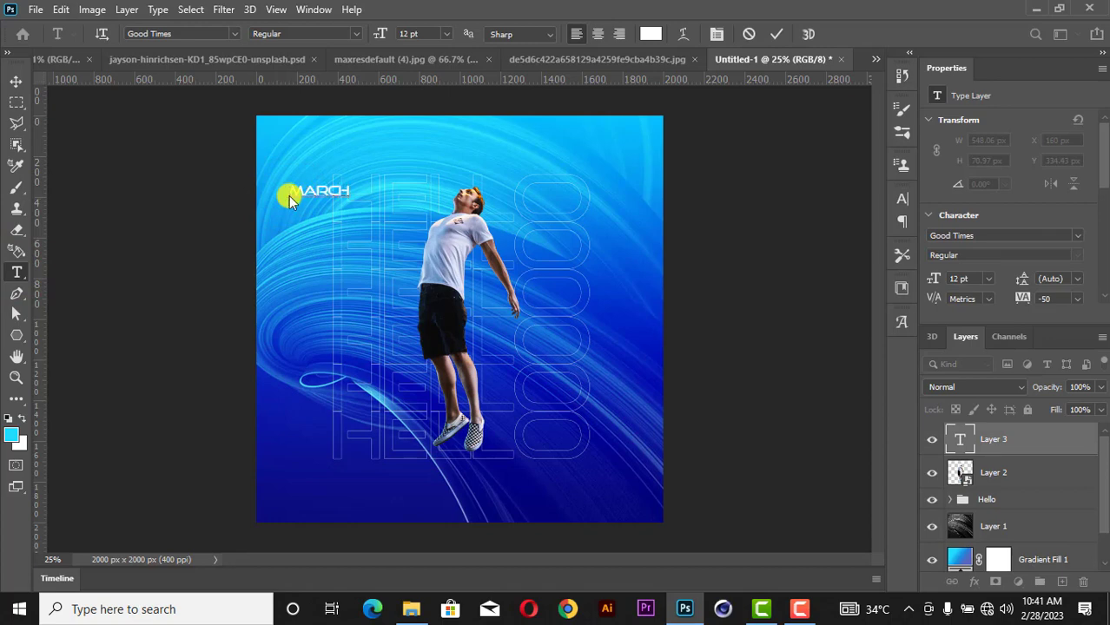
pyautogui.click(776, 34)
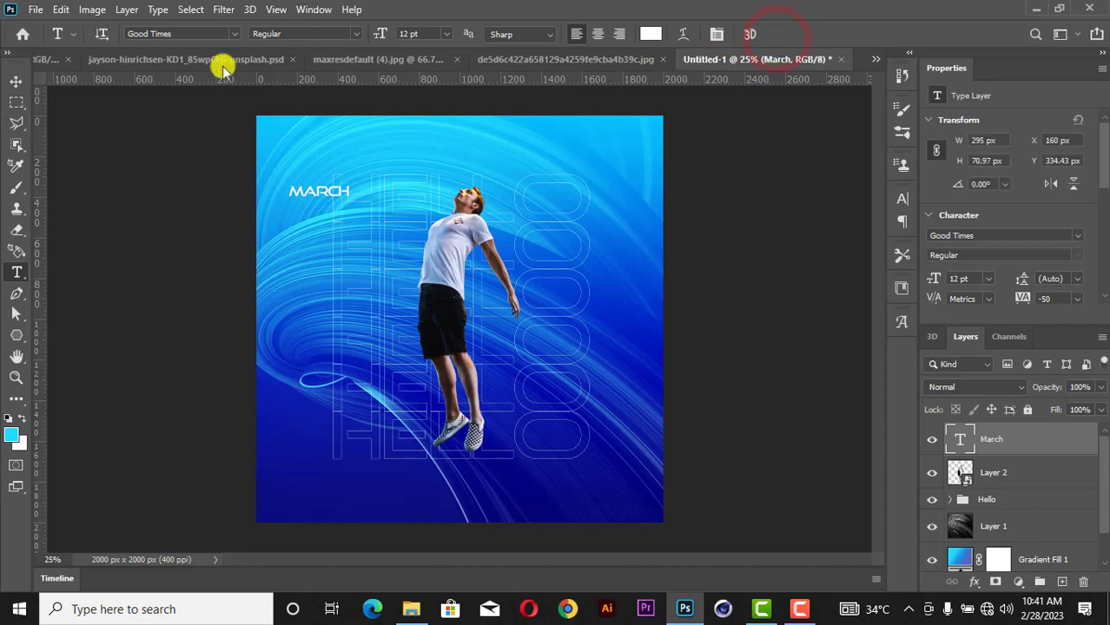
# Step: Change the font of the March text to Brilon_1.1
pyautogui.click(15, 78)
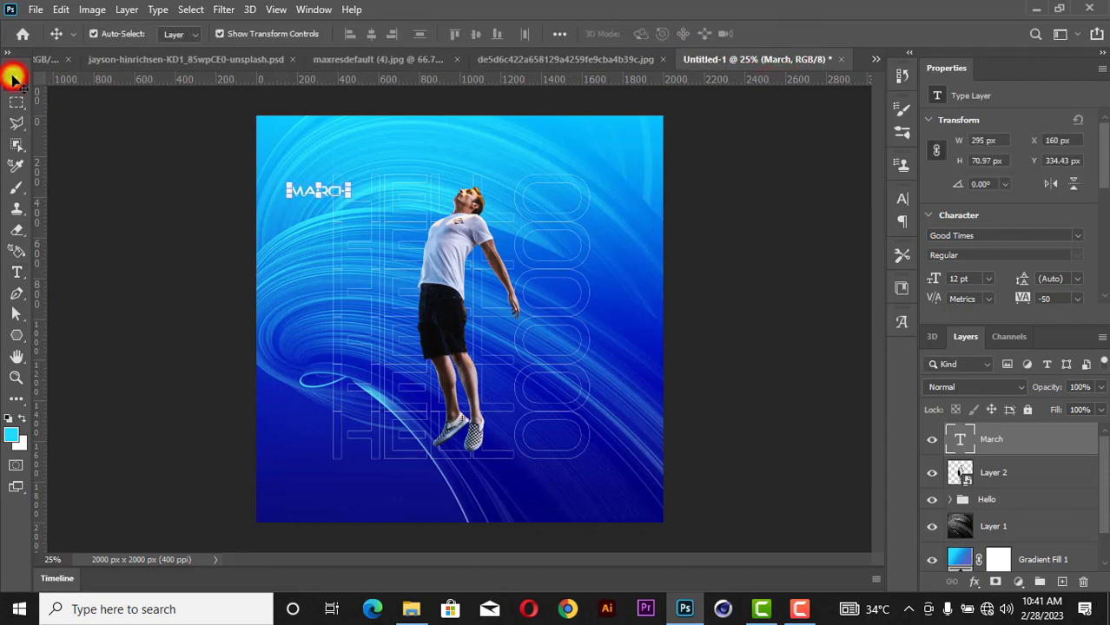
pyautogui.click(1074, 237)
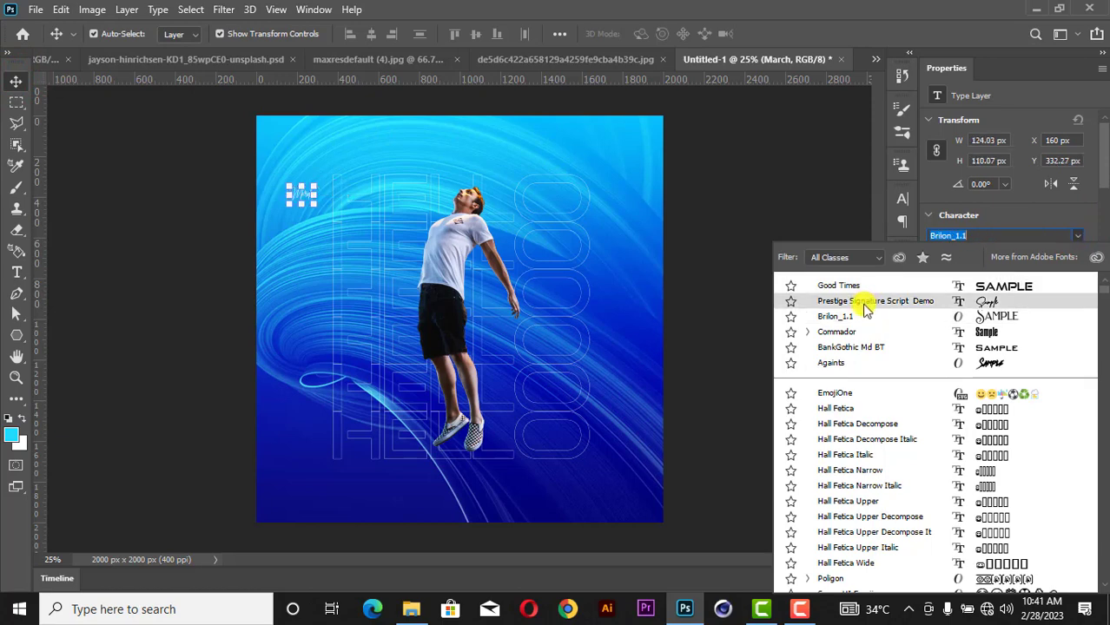
pyautogui.click(837, 320)
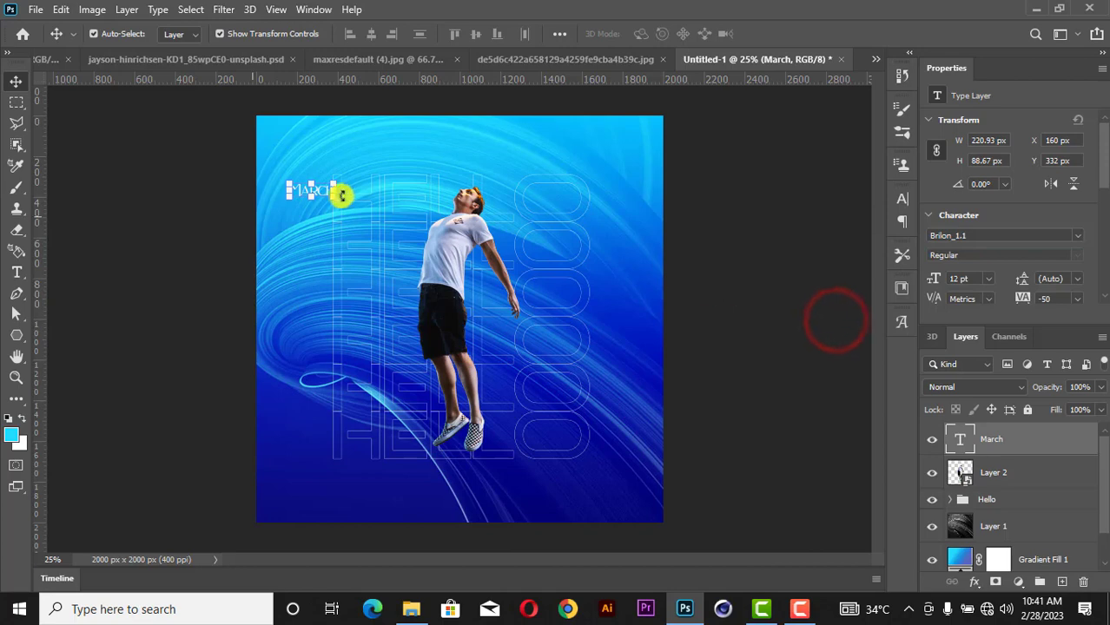
# Step: Scale the March text to about 581% and centre it across the man's shorts
pyautogui.moveTo(339, 195); pyautogui.dragTo(573, 246)
pyautogui.moveTo(561, 178); pyautogui.dragTo(594, 321)
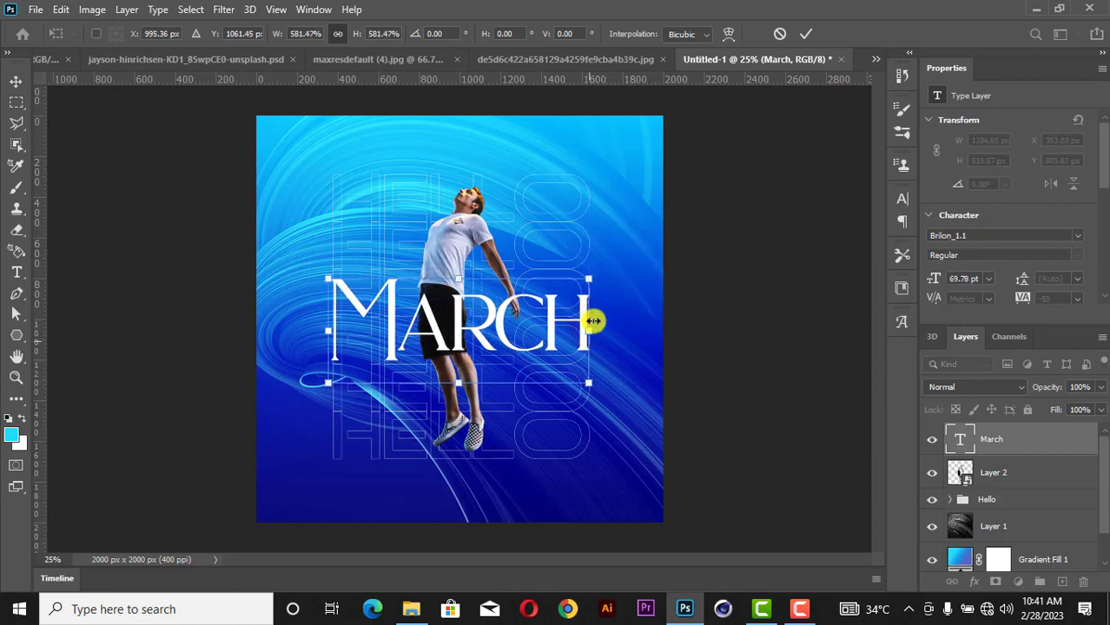
pyautogui.scroll(5, 469, 365)
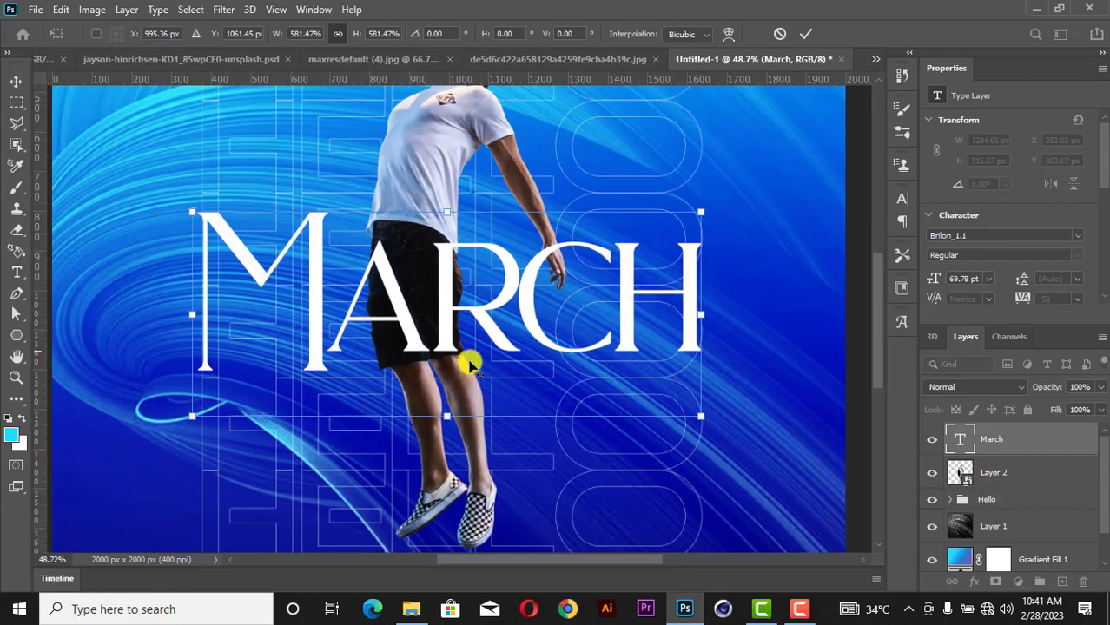
pyautogui.click(806, 33)
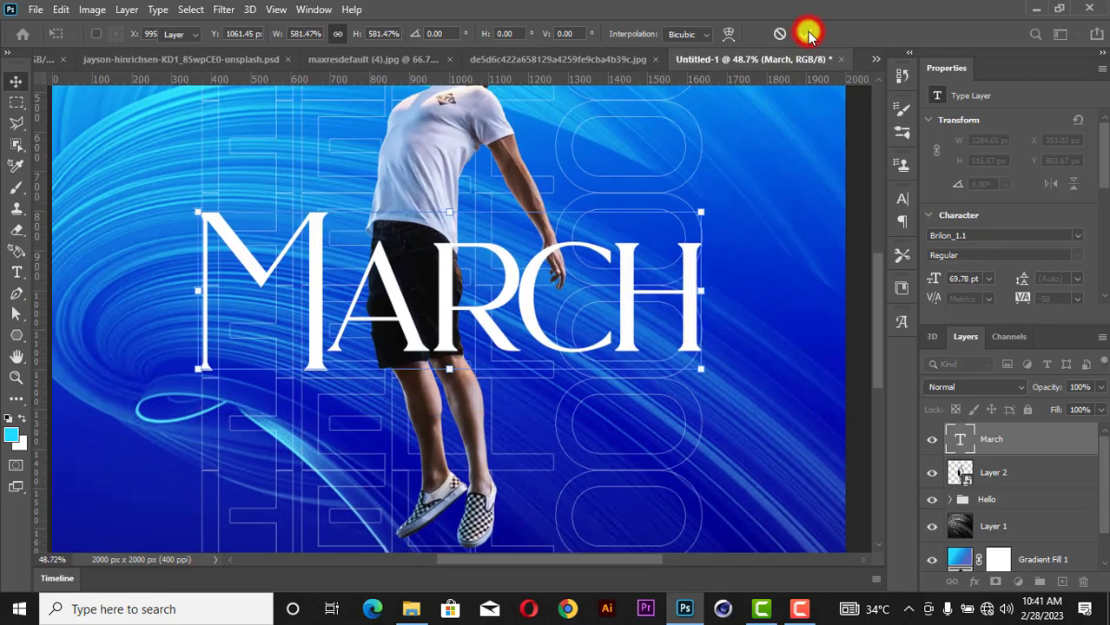
# Step: Replace the R in the March text with its alternate glyph whose long leg sweeps beneath the C
pyautogui.press('t')
pyautogui.click(504, 314)
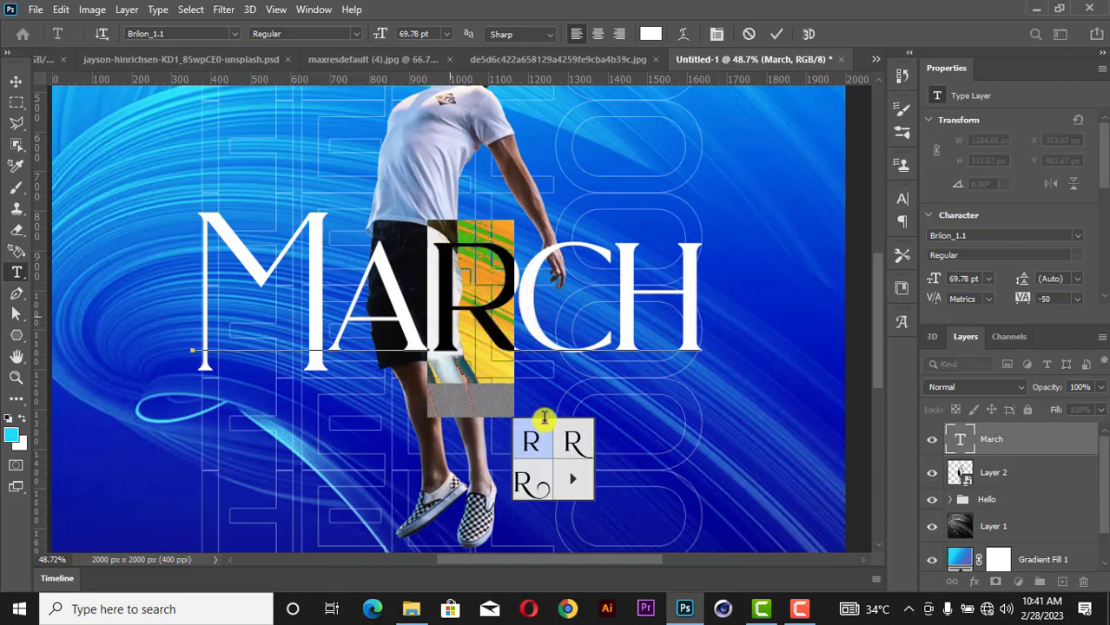
pyautogui.click(571, 444)
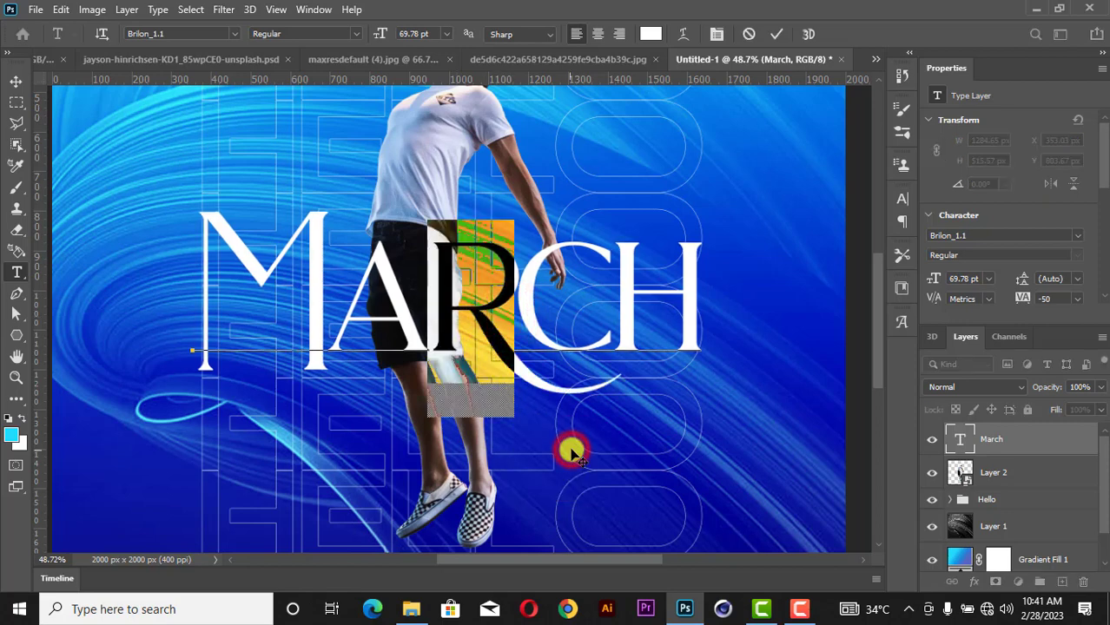
pyautogui.click(777, 35)
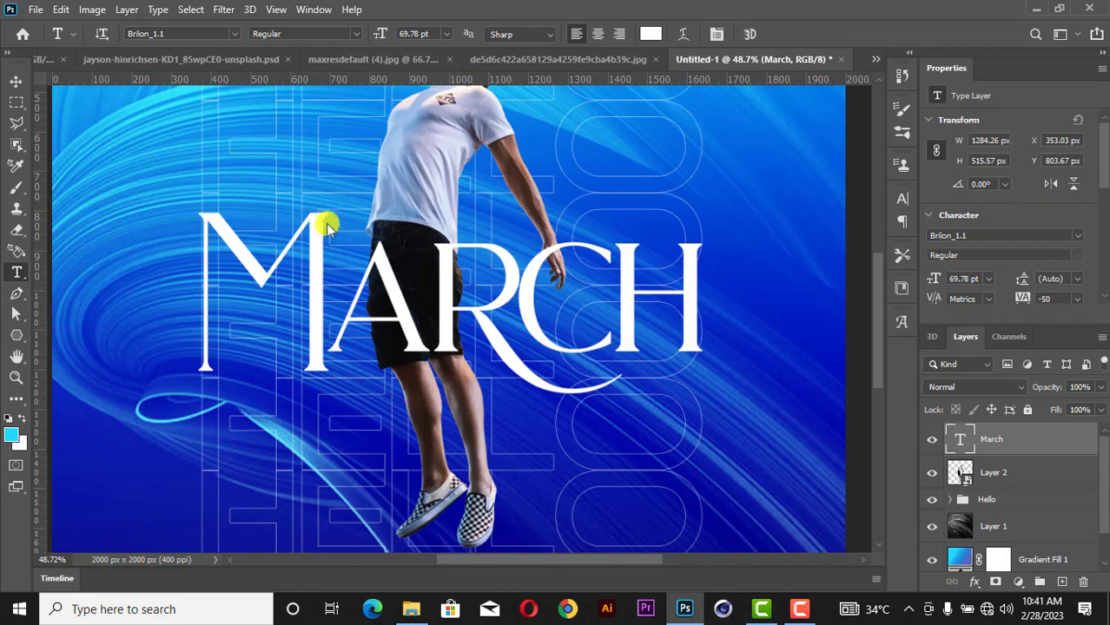
pyautogui.click(15, 81)
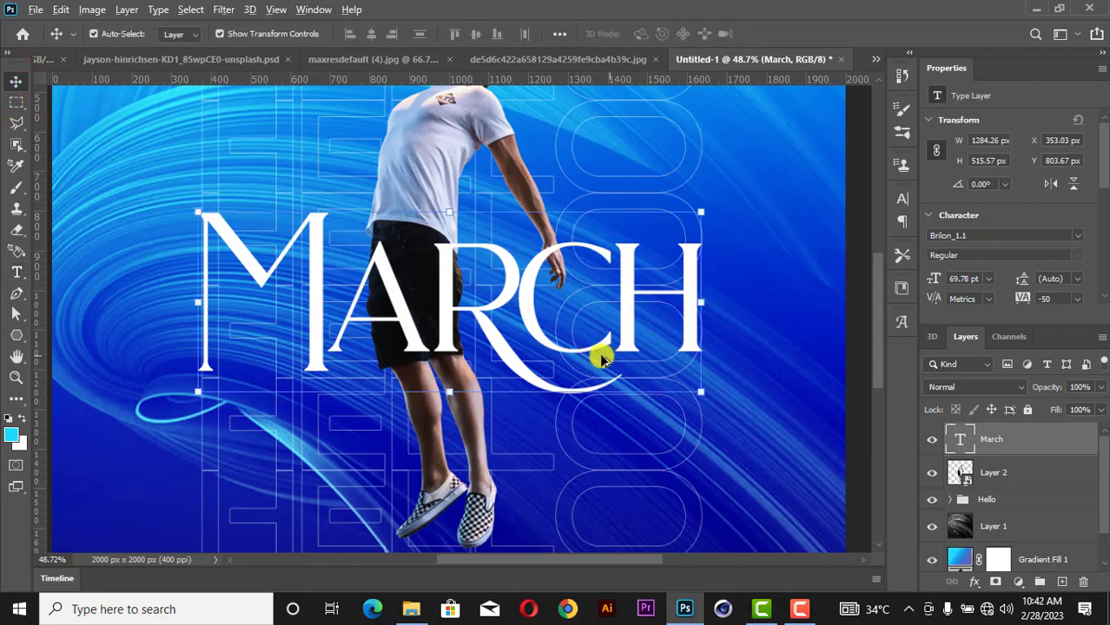
pyautogui.scroll(-1, 602, 359)
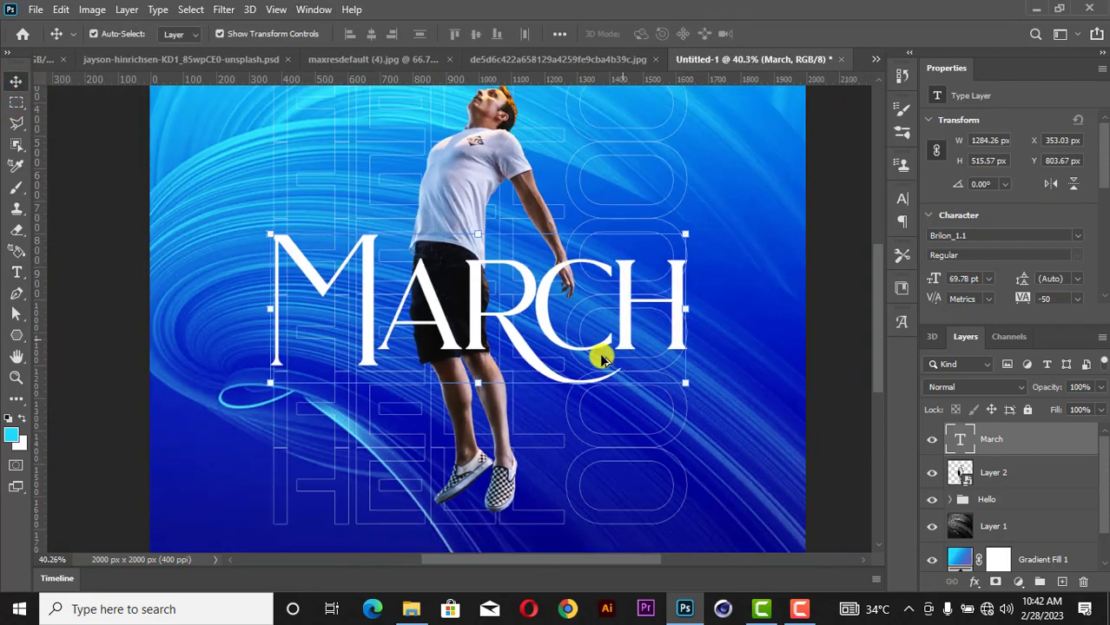
pyautogui.click(826, 241)
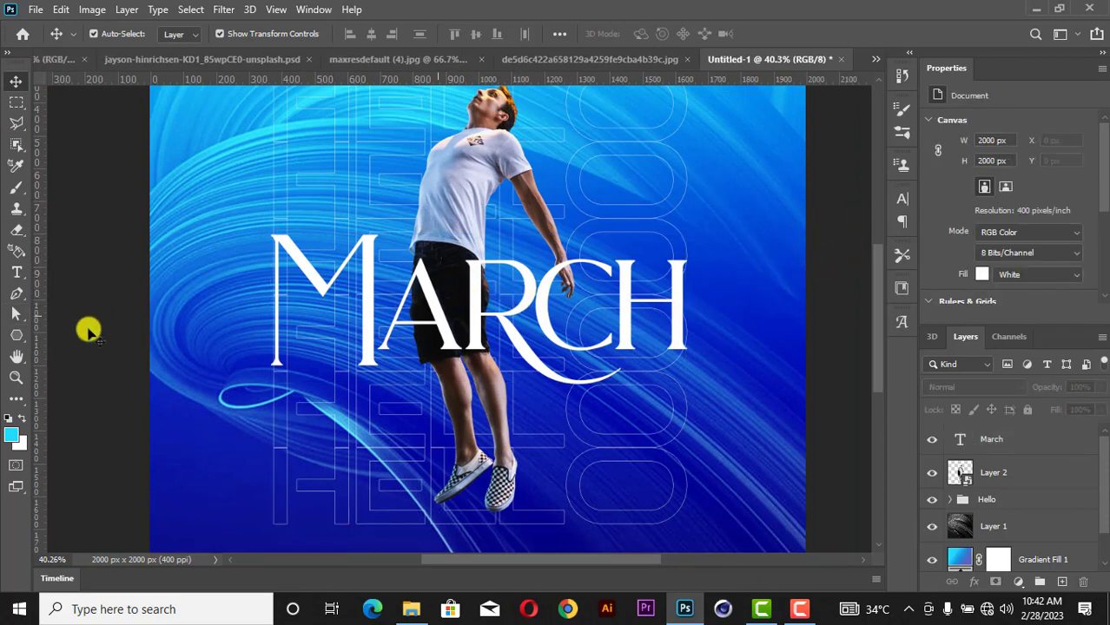
# Step: Draw a four-sided polygon as a cyan diamond about 79 px wide above the C, beside the man's arm
pyautogui.click(16, 337)
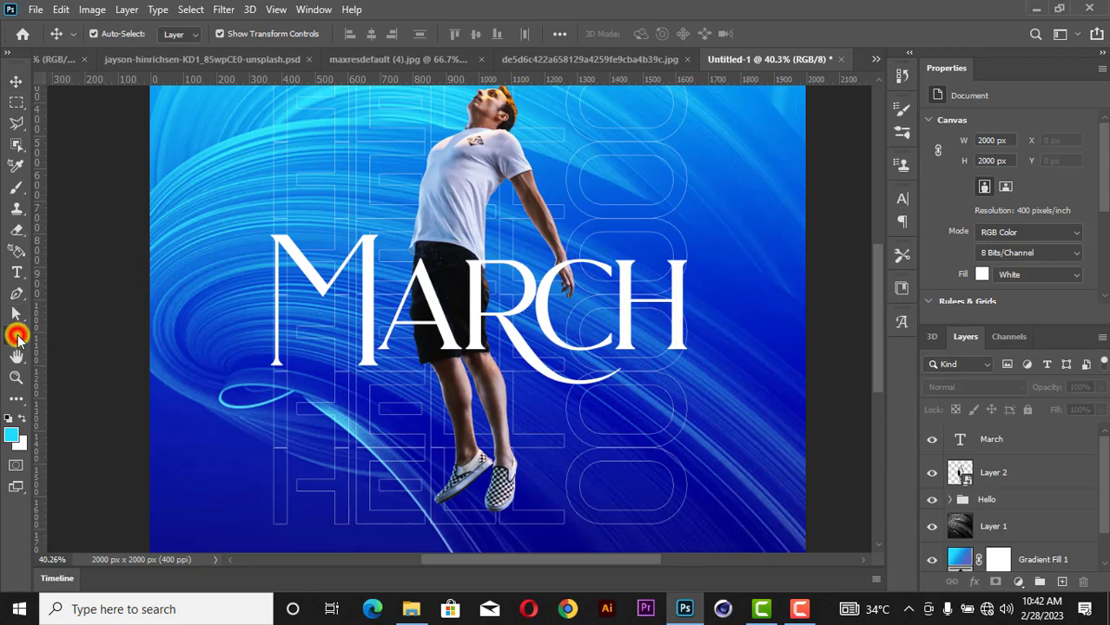
pyautogui.rightClick(18, 338)
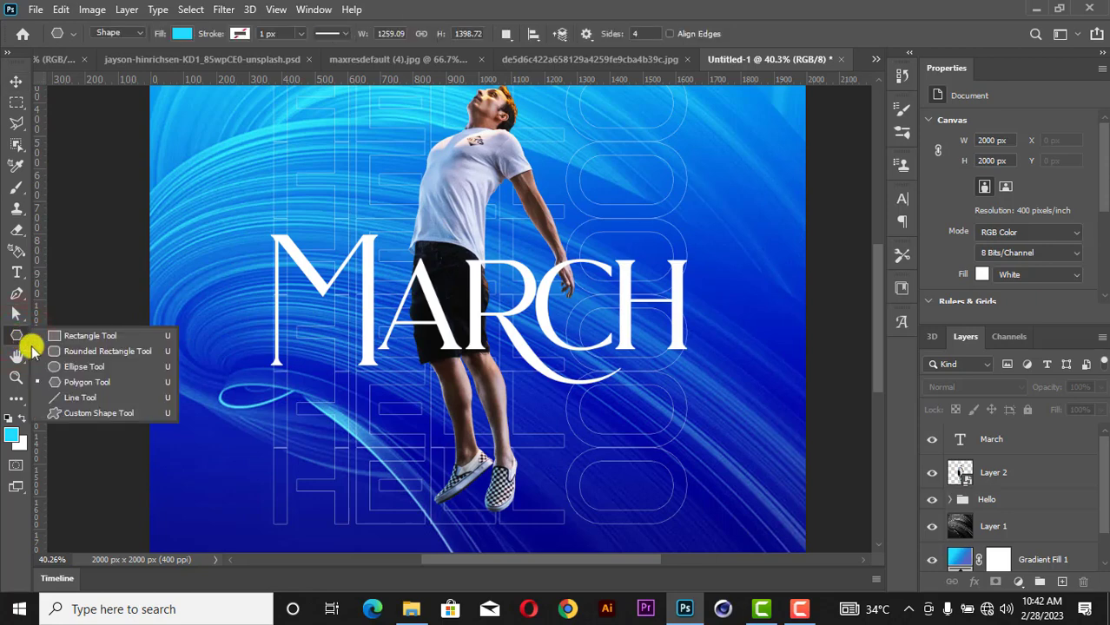
pyautogui.click(81, 387)
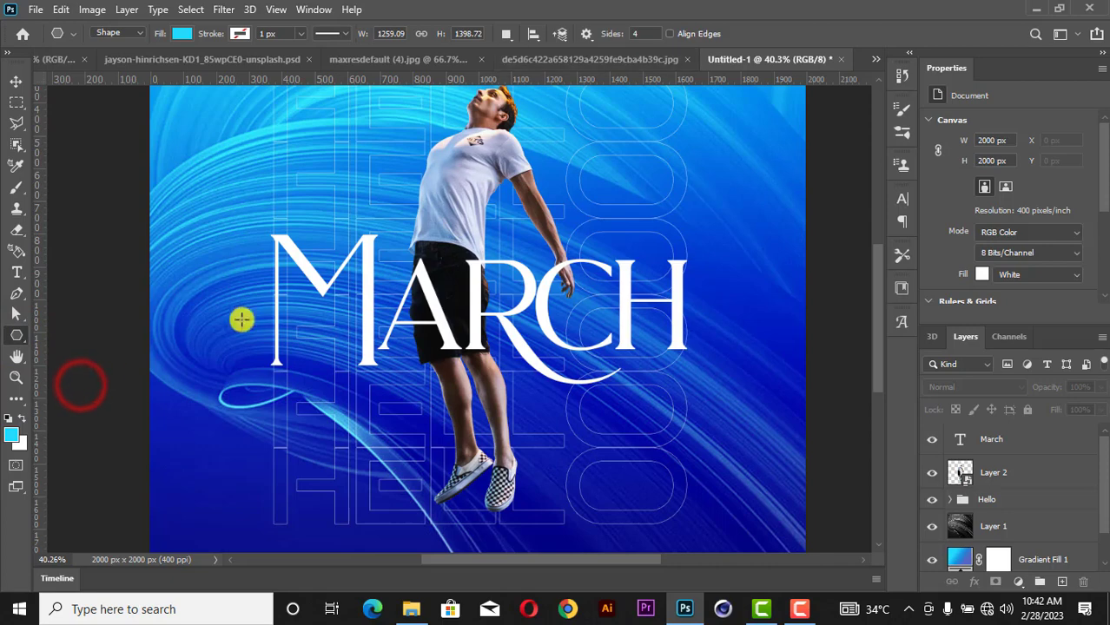
pyautogui.moveTo(618, 179)
pyautogui.mouseDown()
pyautogui.moveTo(641, 201)
pyautogui.moveTo(647, 176)
pyautogui.moveTo(652, 209)
pyautogui.moveTo(632, 188)
pyautogui.mouseUp()
pyautogui.scroll(2, 632, 189)
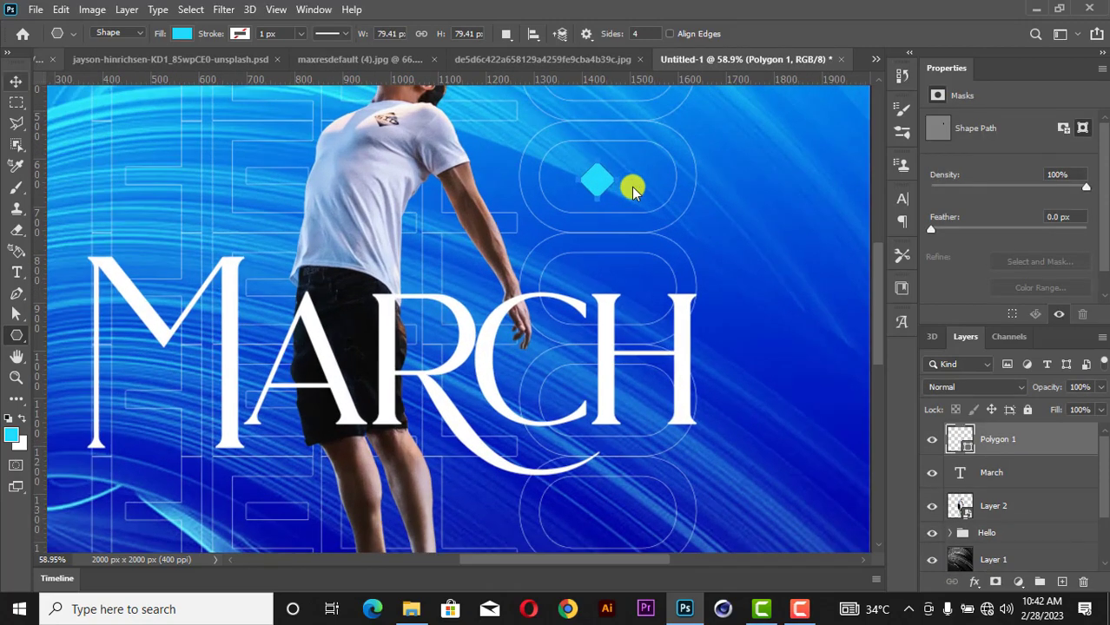
# Step: Change the diamond shape's fill colour to white (ffffff)
pyautogui.click(16, 81)
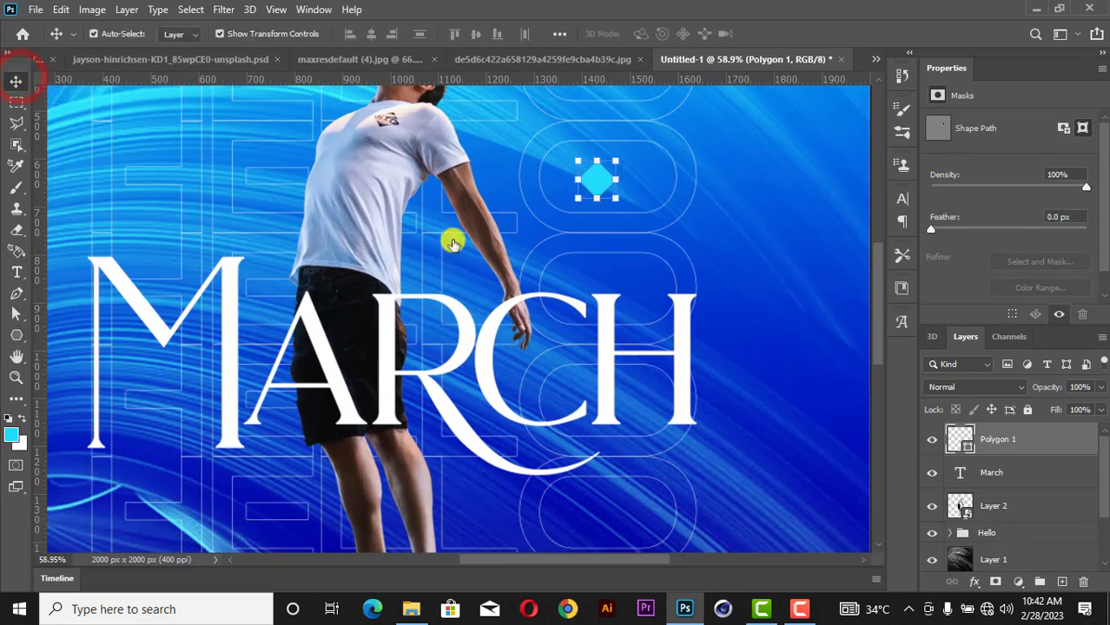
pyautogui.doubleClick(962, 439)
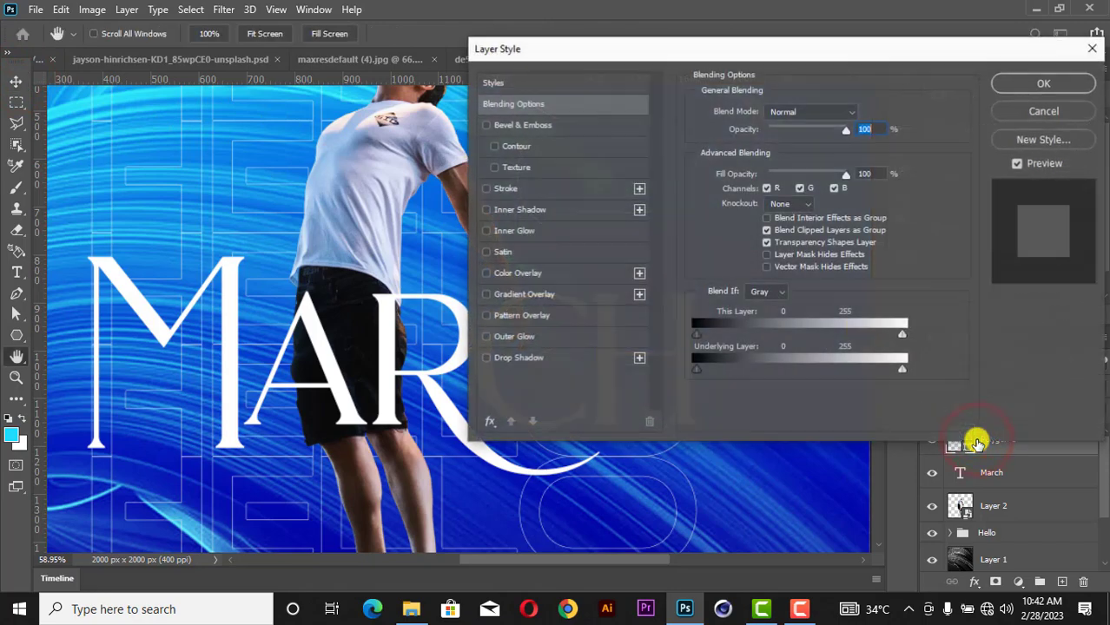
pyautogui.click(1042, 87)
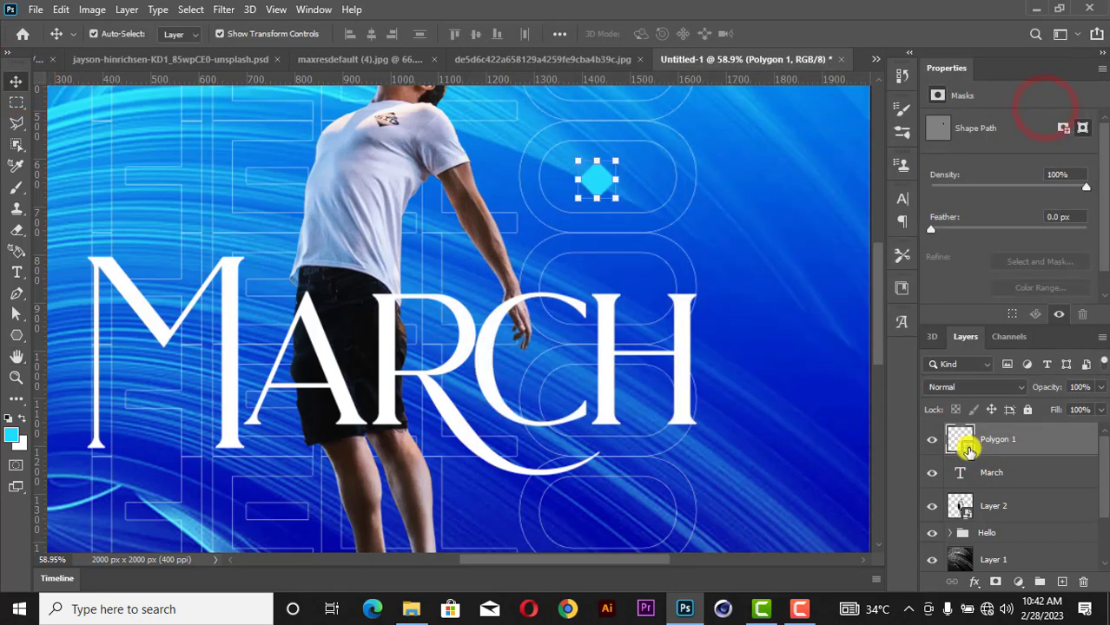
pyautogui.doubleClick(967, 445)
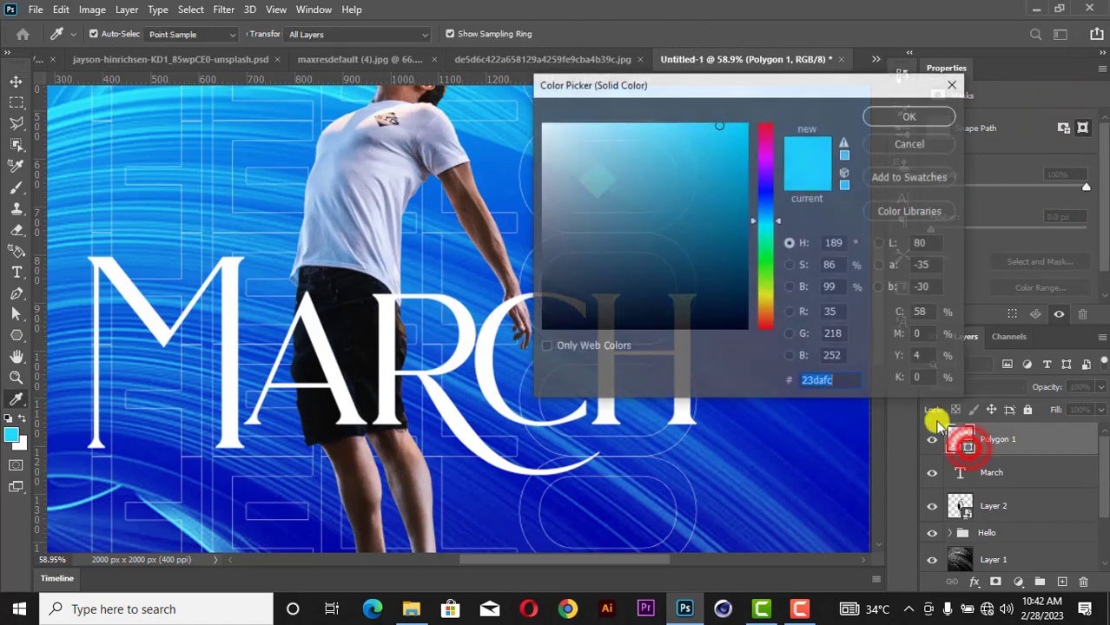
pyautogui.moveTo(674, 195); pyautogui.dragTo(372, 66)
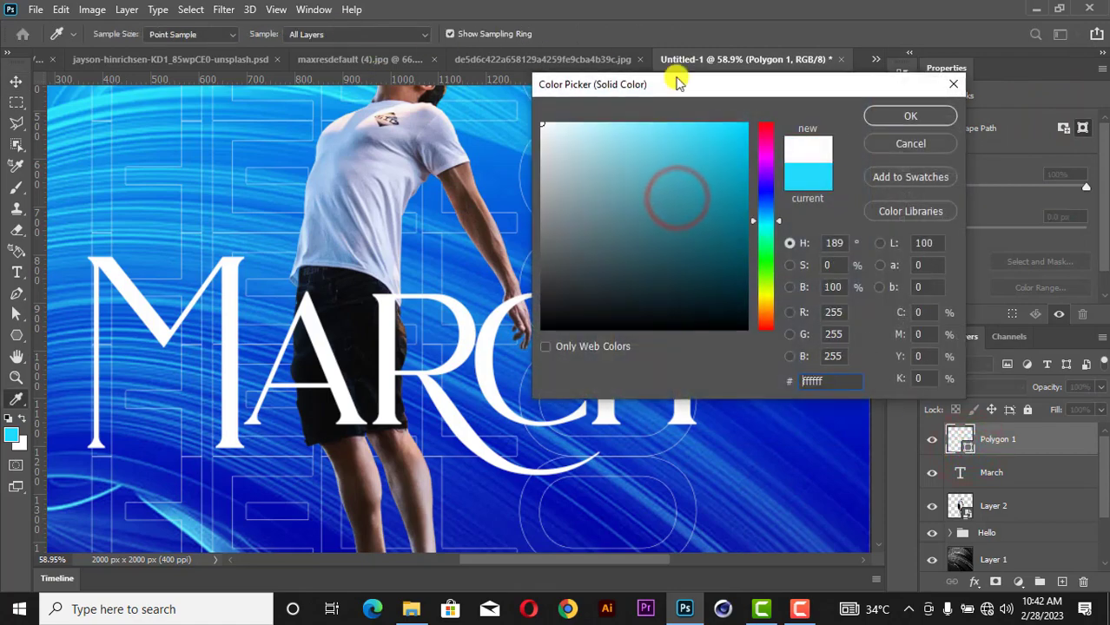
pyautogui.click(910, 115)
# Step: Place the white diamond inside the letter C and a duplicate of it inside the bowl of the R
pyautogui.press('v')
pyautogui.moveTo(599, 177); pyautogui.dragTo(392, 327)
pyautogui.scroll(2, 555, 302)
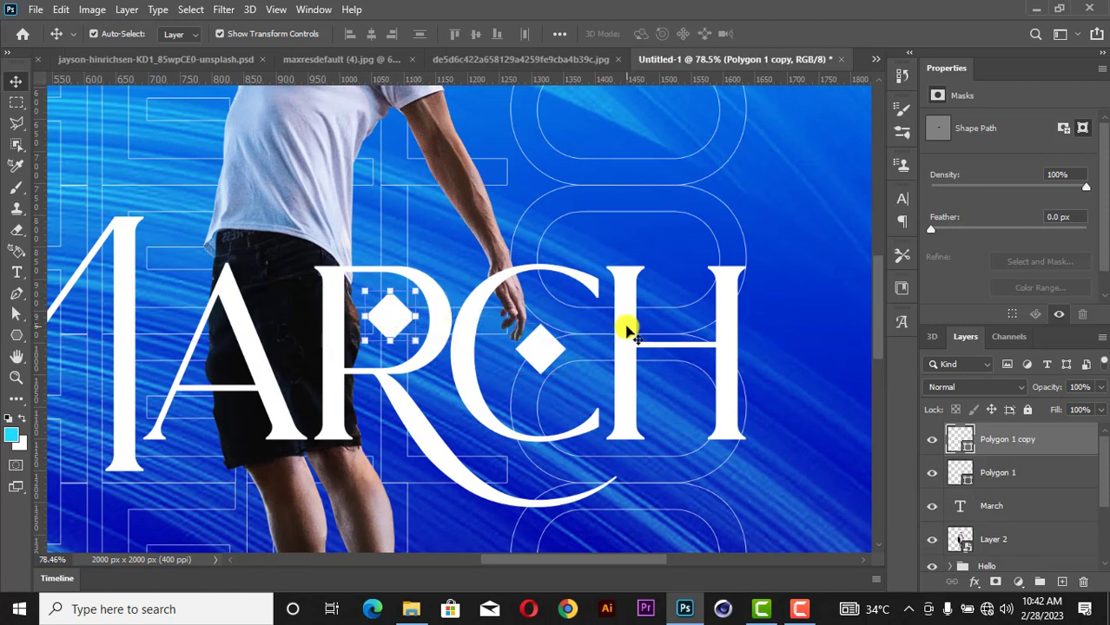
# Step: Nudge the duplicate diamond slightly left and down to centre it in the bowl of the R
pyautogui.press('Left')
pyautogui.press('Left')
pyautogui.press('Left')
pyautogui.press('Left')
pyautogui.press('Left')
pyautogui.press('Left')
pyautogui.press('Left')
pyautogui.press('Left')
pyautogui.press('Left')
pyautogui.press('Left')
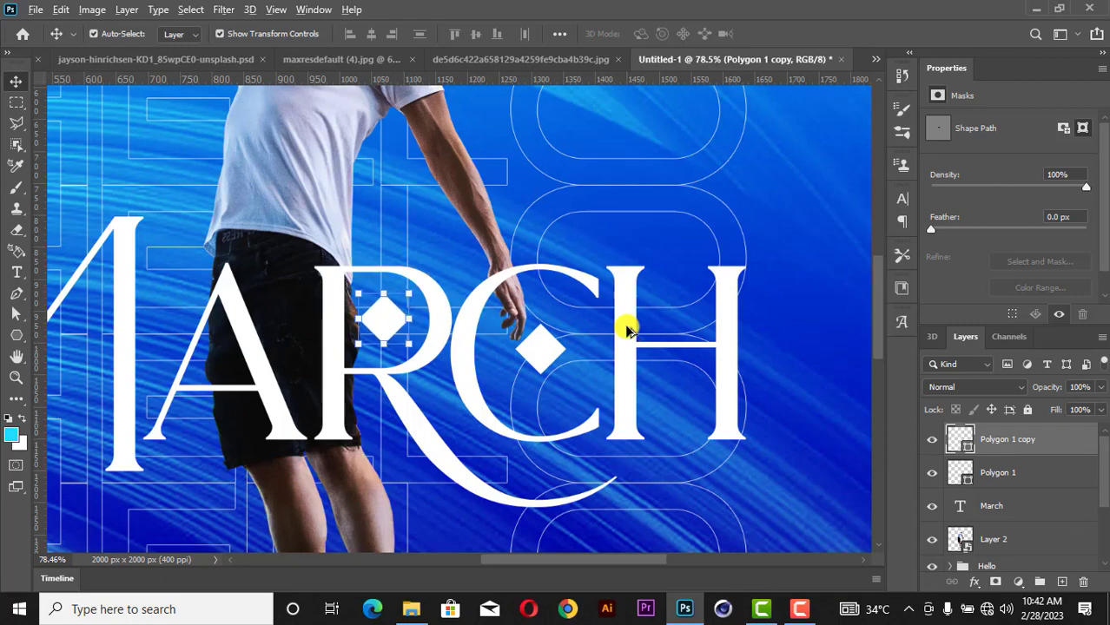
pyautogui.scroll(-4, 625, 328)
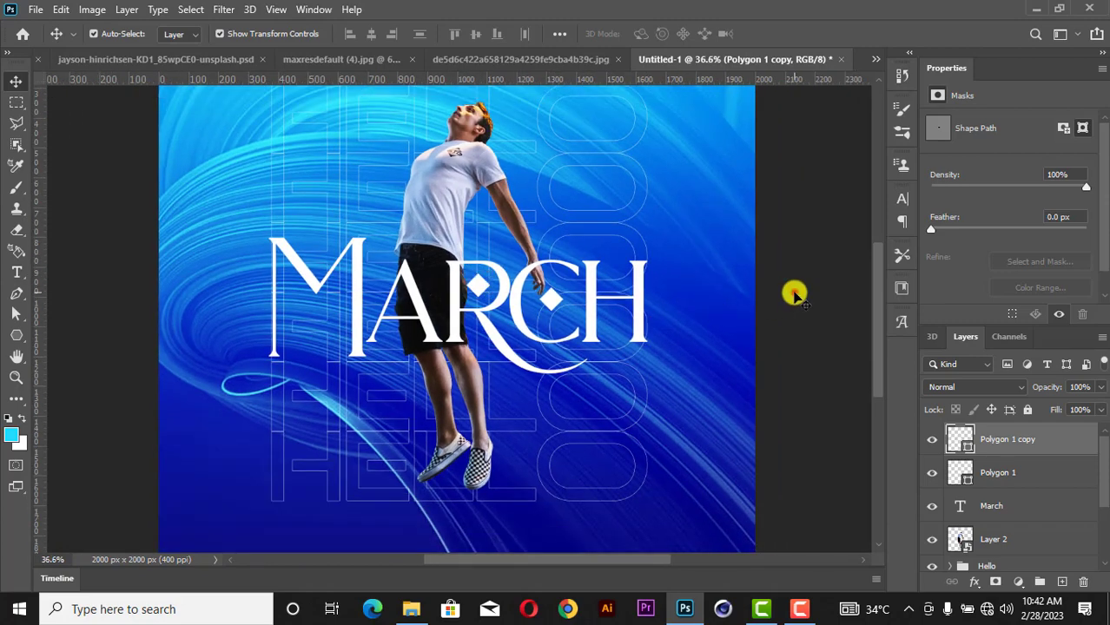
pyautogui.click(793, 292)
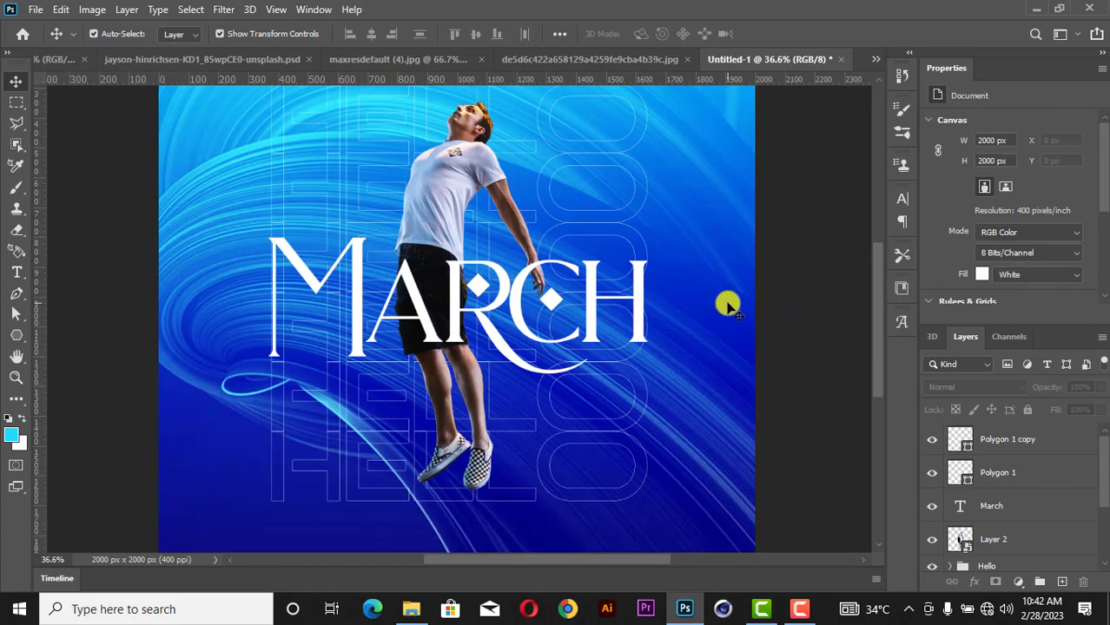
# Step: Convert the March text layer to a shape
pyautogui.click(1023, 506)
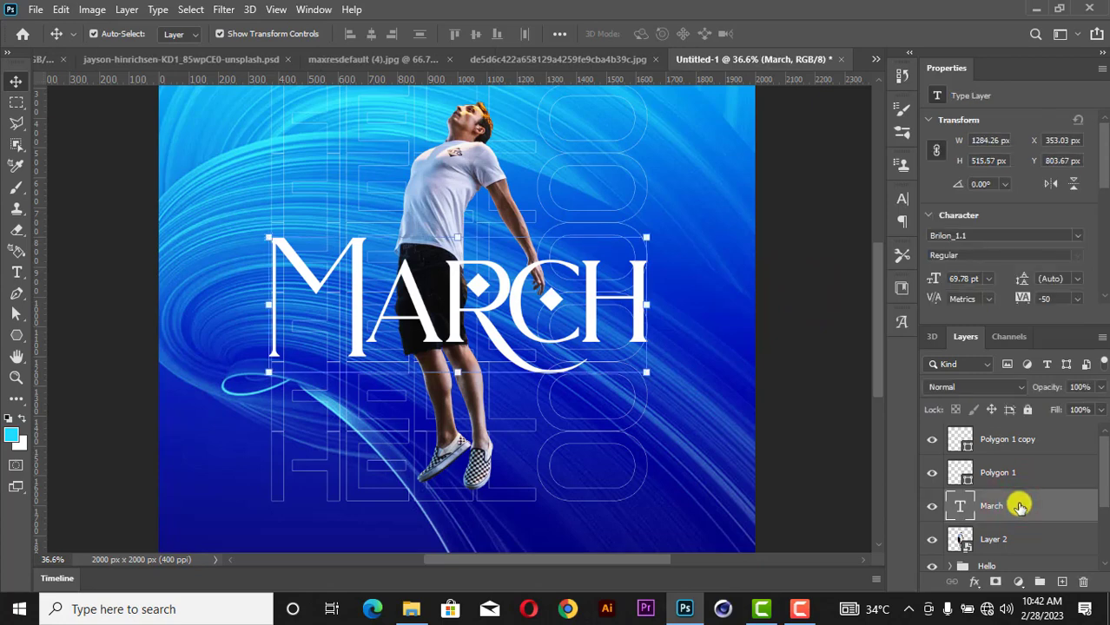
pyautogui.rightClick(1002, 507)
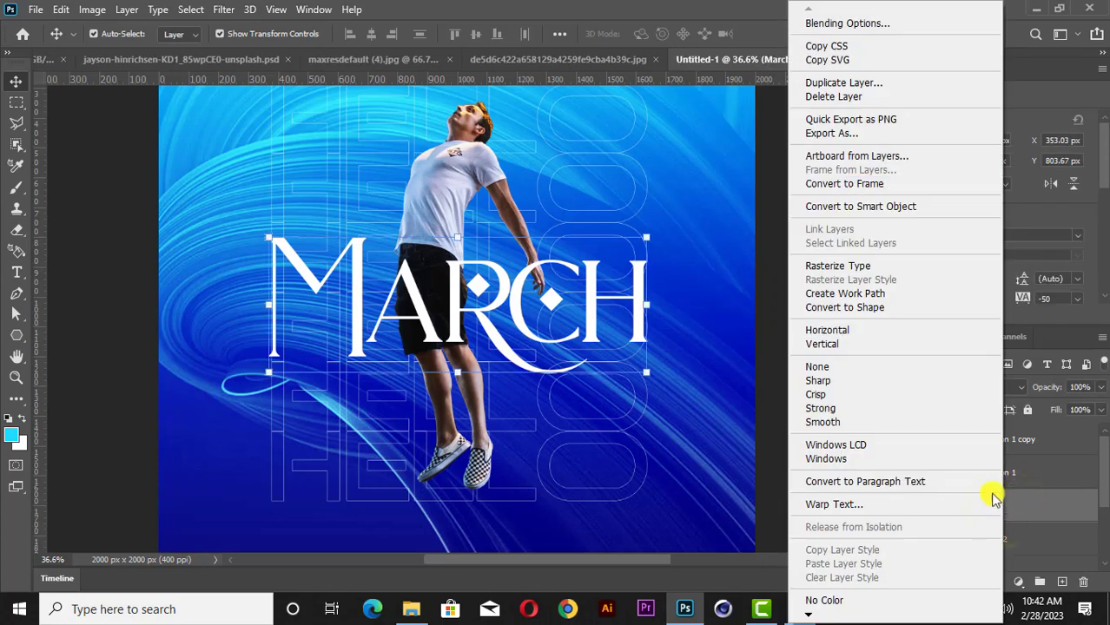
pyautogui.click(849, 309)
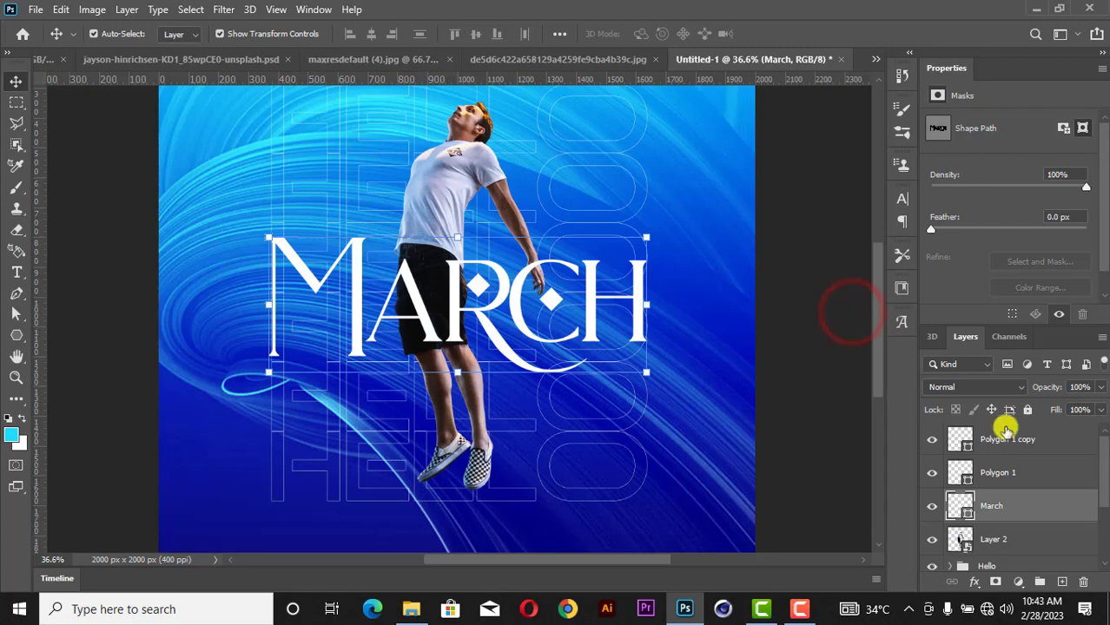
# Step: Merge the two diamond shapes and the March shape into a single shape layer
pyautogui.click(1020, 440)
pyautogui.keyDown('shift'); pyautogui.click(1029, 472); pyautogui.keyUp('shift')
pyautogui.rightClick(978, 480)
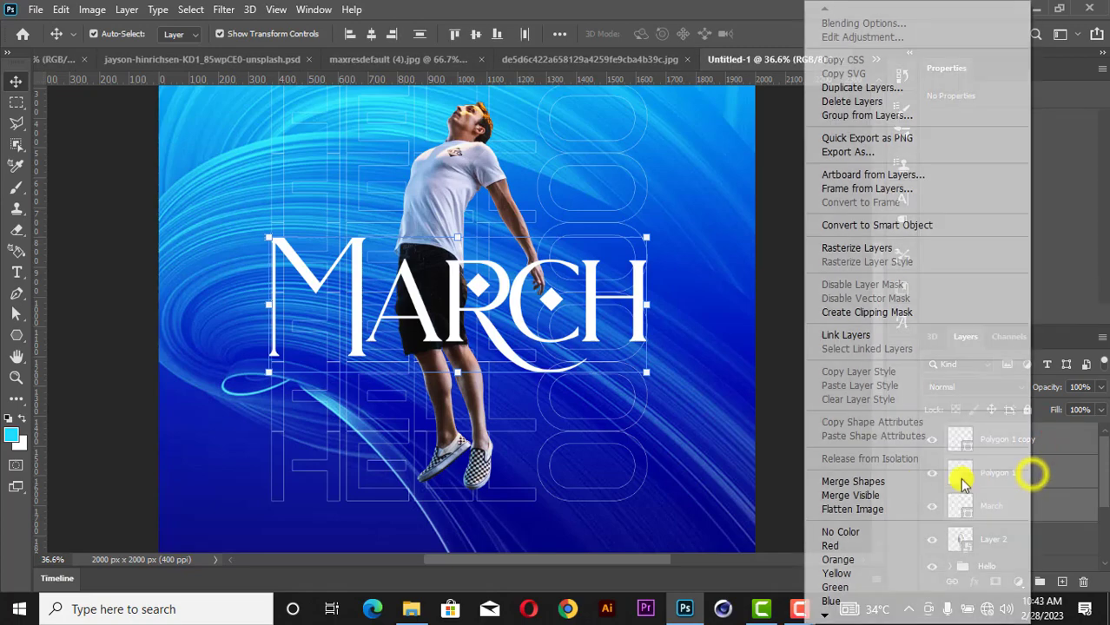
pyautogui.click(907, 484)
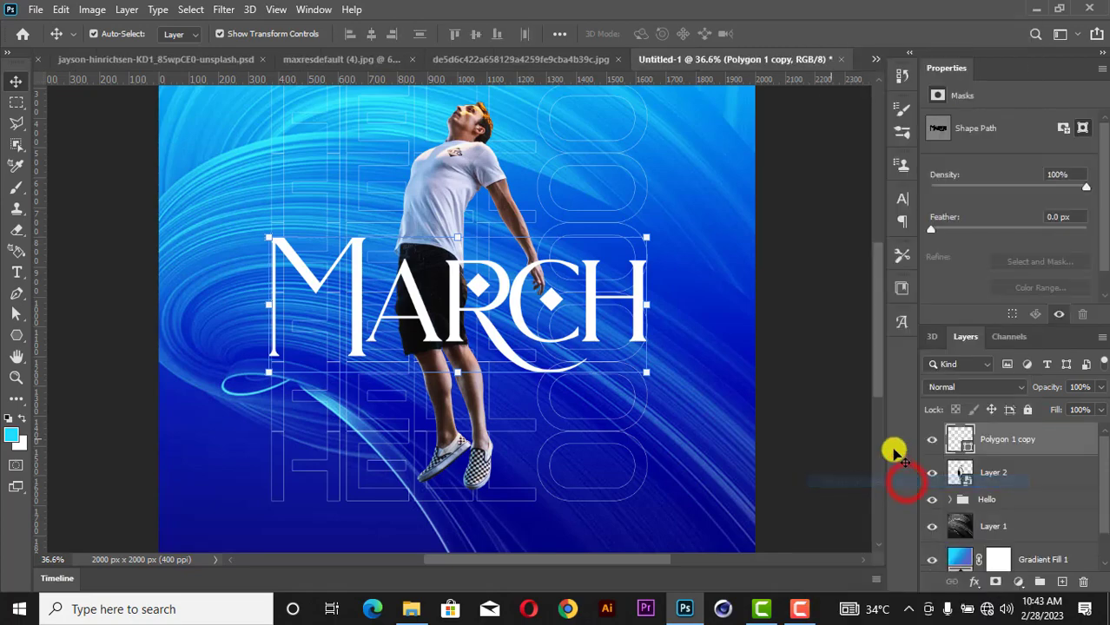
pyautogui.click(795, 200)
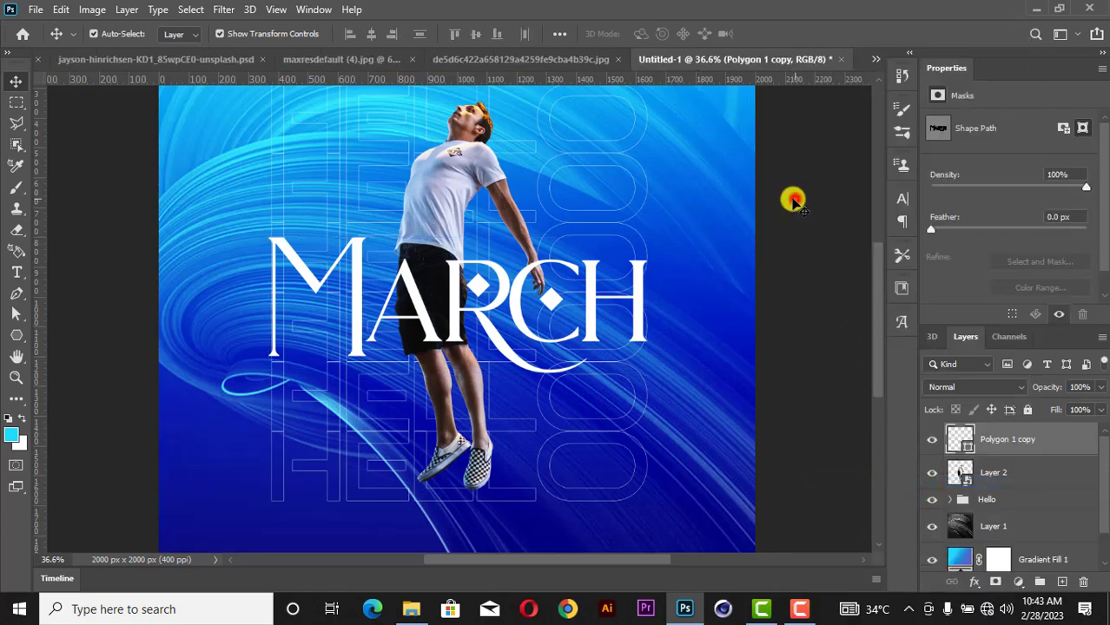
# Step: Duplicate the merged March shape and offset the copy slightly to the right and down
pyautogui.click(640, 291)
pyautogui.press('ctrl')
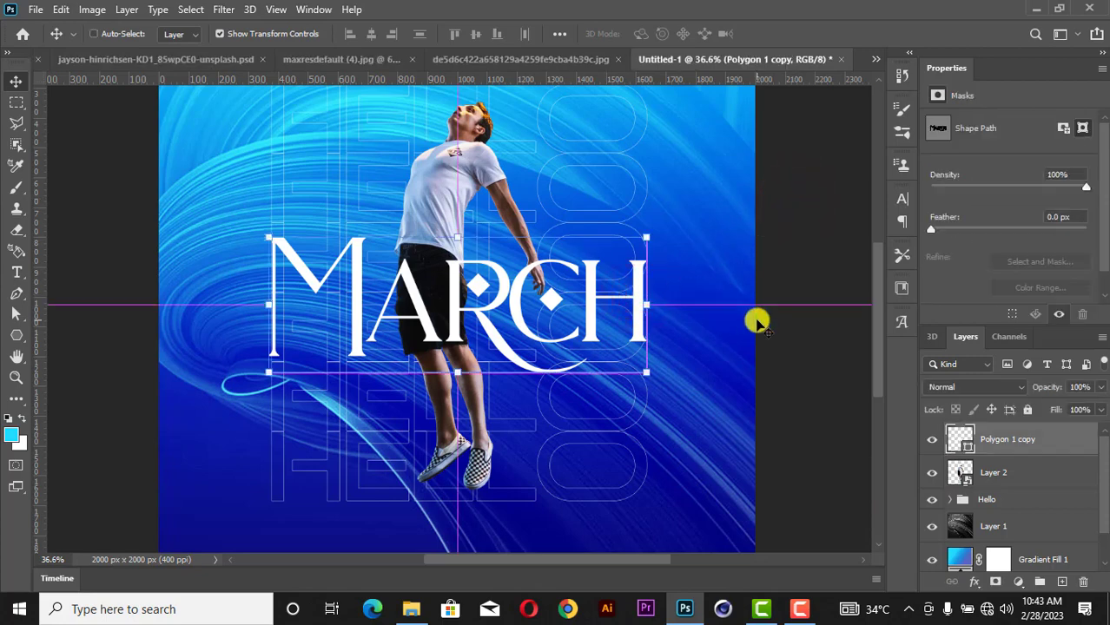
pyautogui.hotkey('ctrl', 'j')
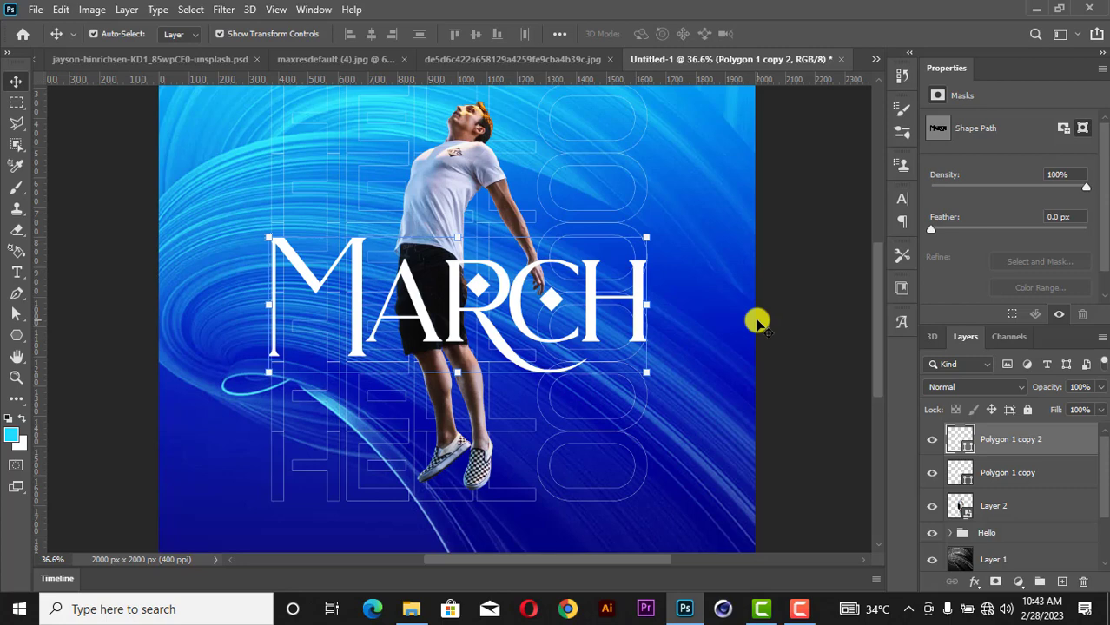
pyautogui.press('Right')
pyautogui.press('Right')
pyautogui.press('Right')
pyautogui.press('Right')
pyautogui.press('Right')
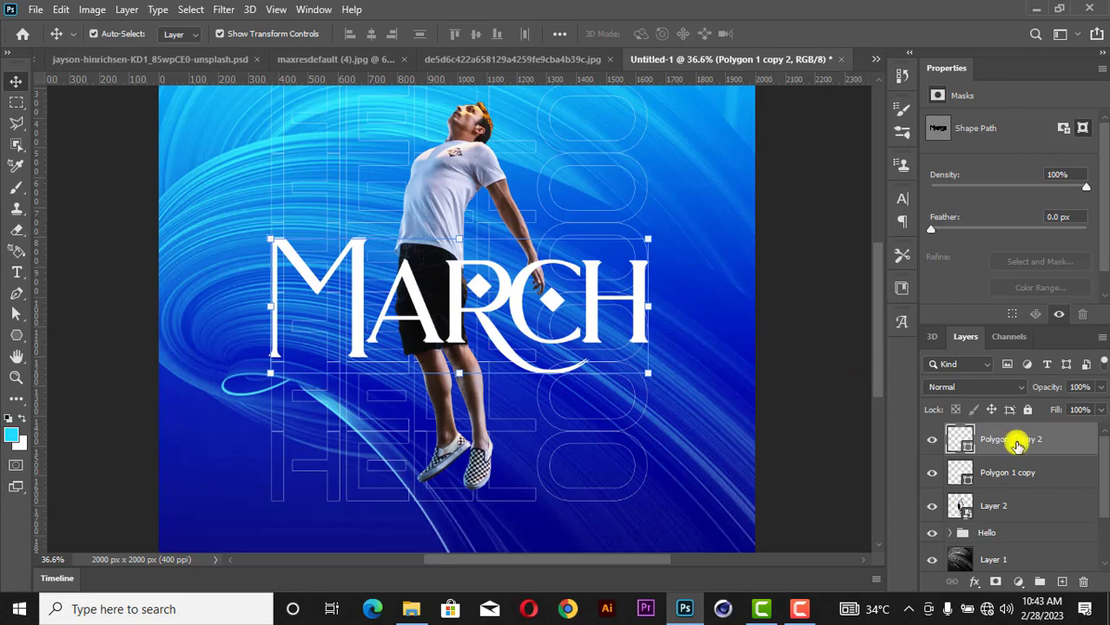
# Step: Add a linear blue-and-cyan Gradient Overlay at 90° and 100% opacity to the upper March shape copy
pyautogui.rightClick(1017, 444)
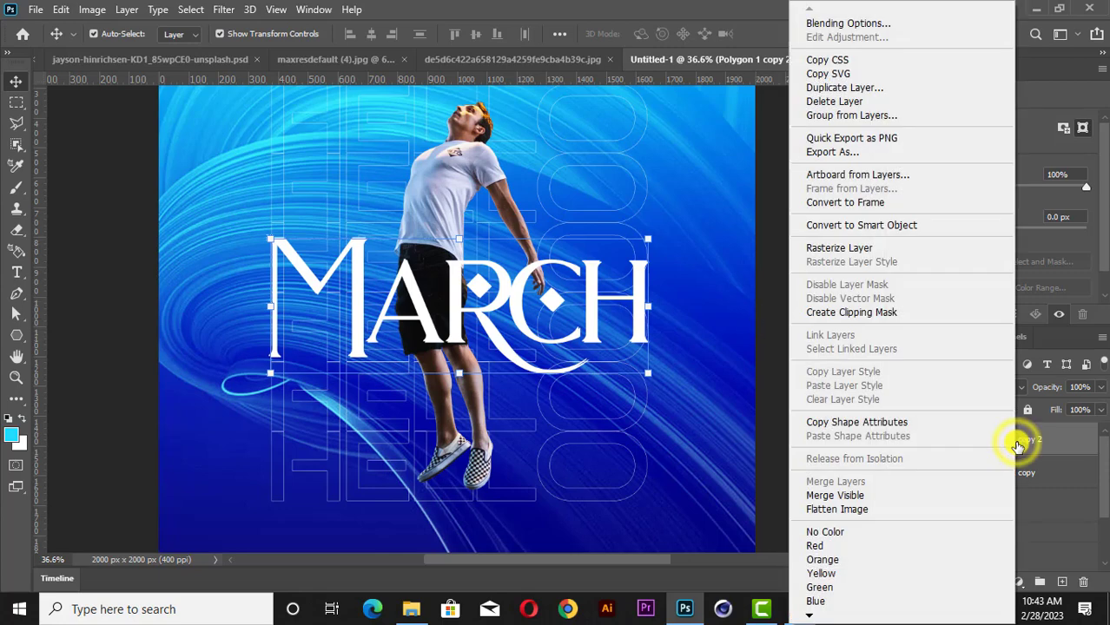
pyautogui.click(872, 23)
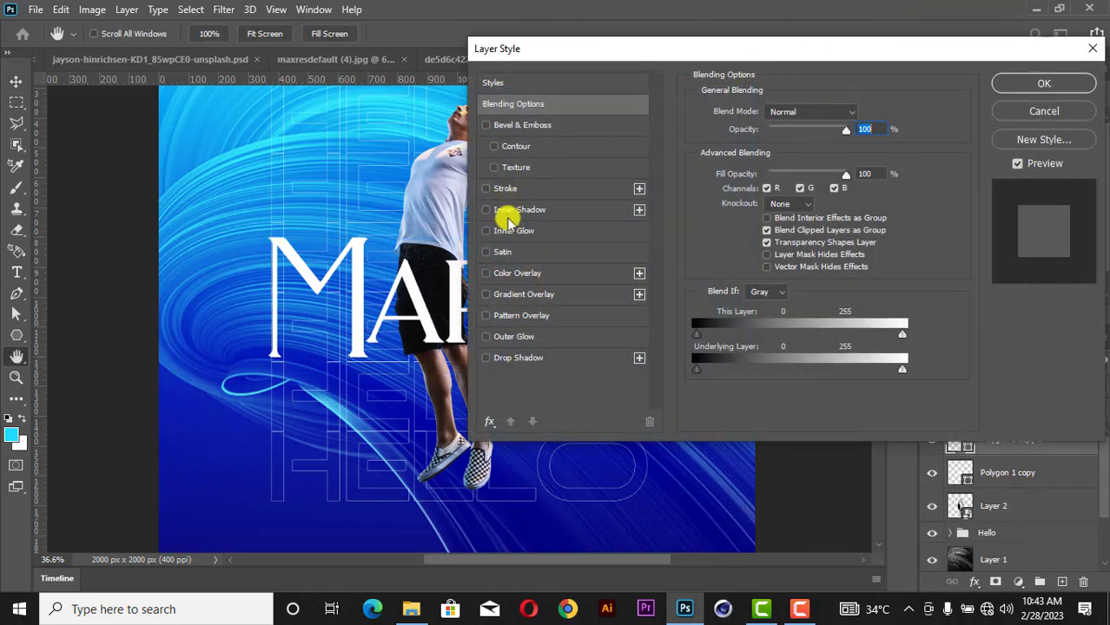
pyautogui.click(503, 295)
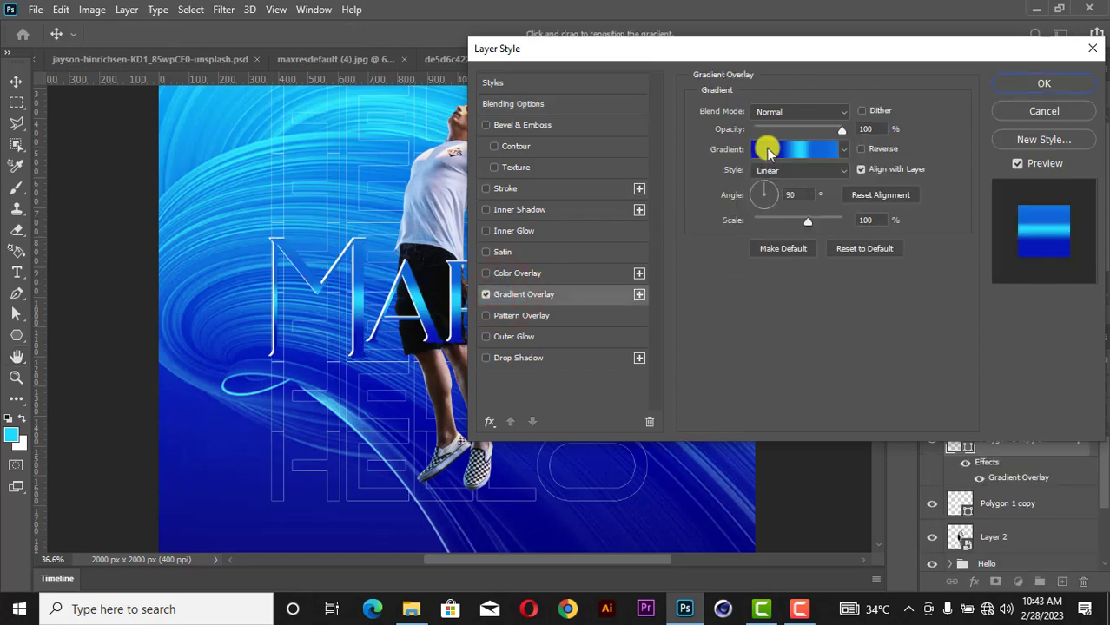
# Step: Delete the dark blue colour stop at 32% from the overlay's gradient
pyautogui.click(785, 150)
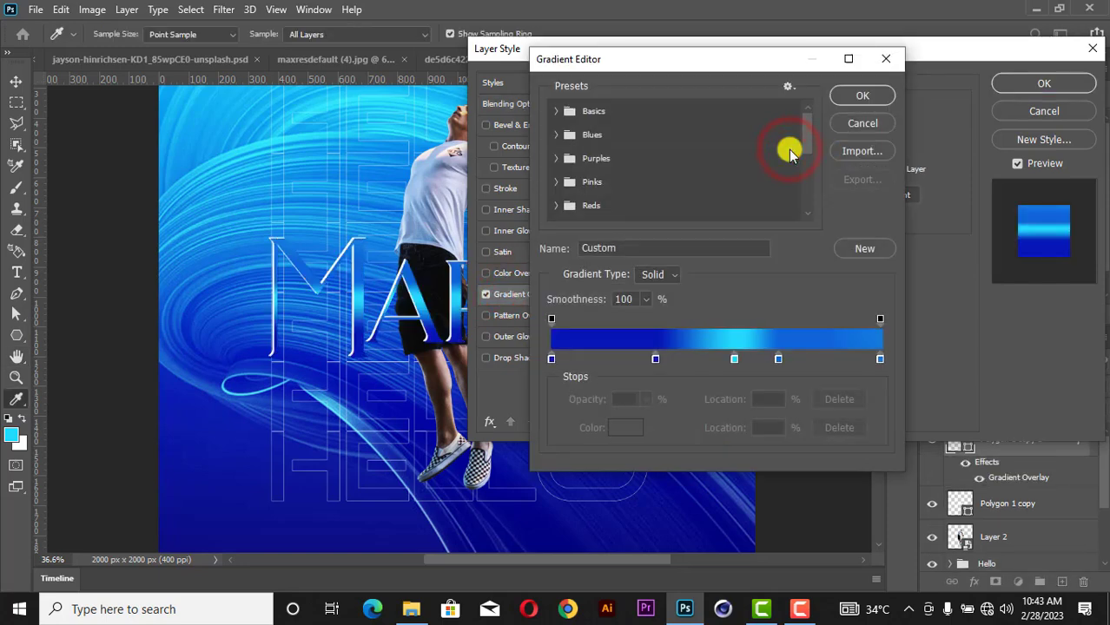
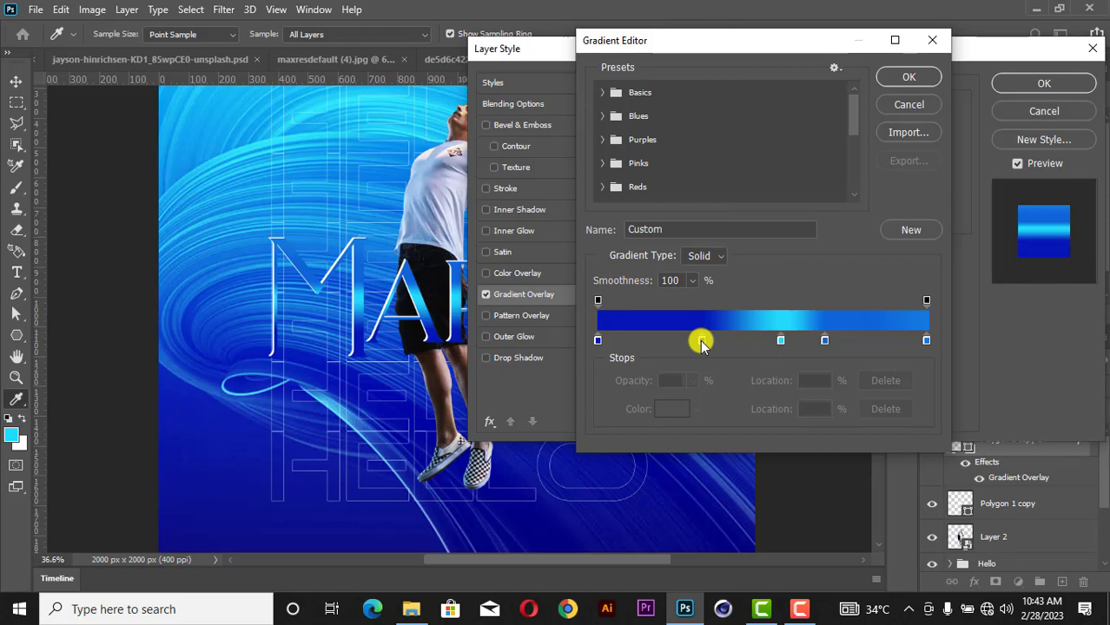
pyautogui.click(701, 341)
pyautogui.doubleClick(702, 340)
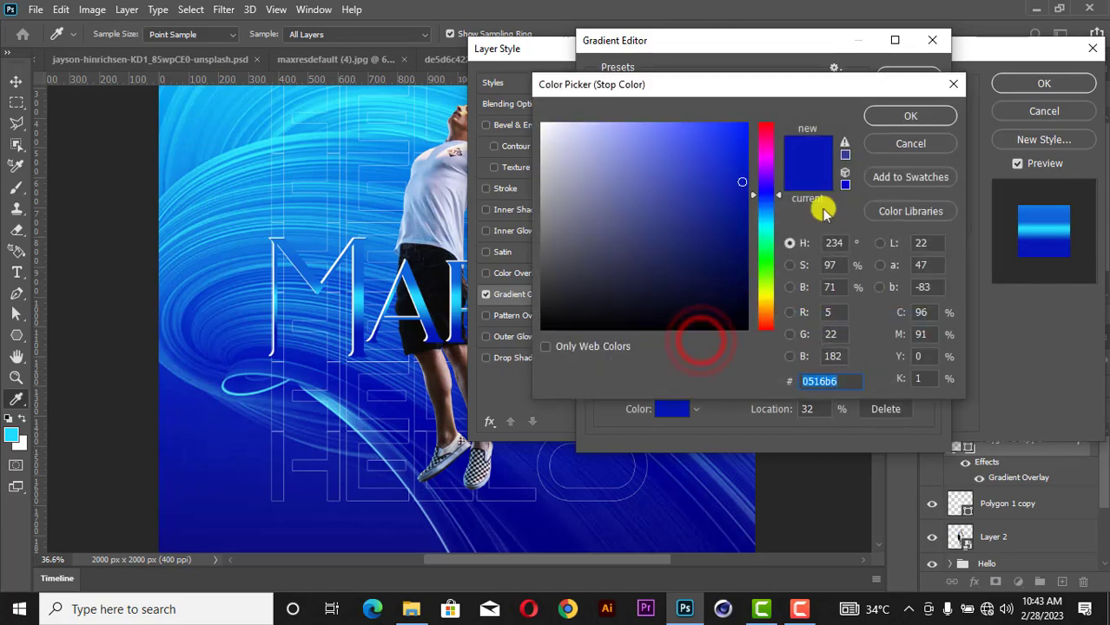
pyautogui.click(886, 145)
pyautogui.press('Delete')
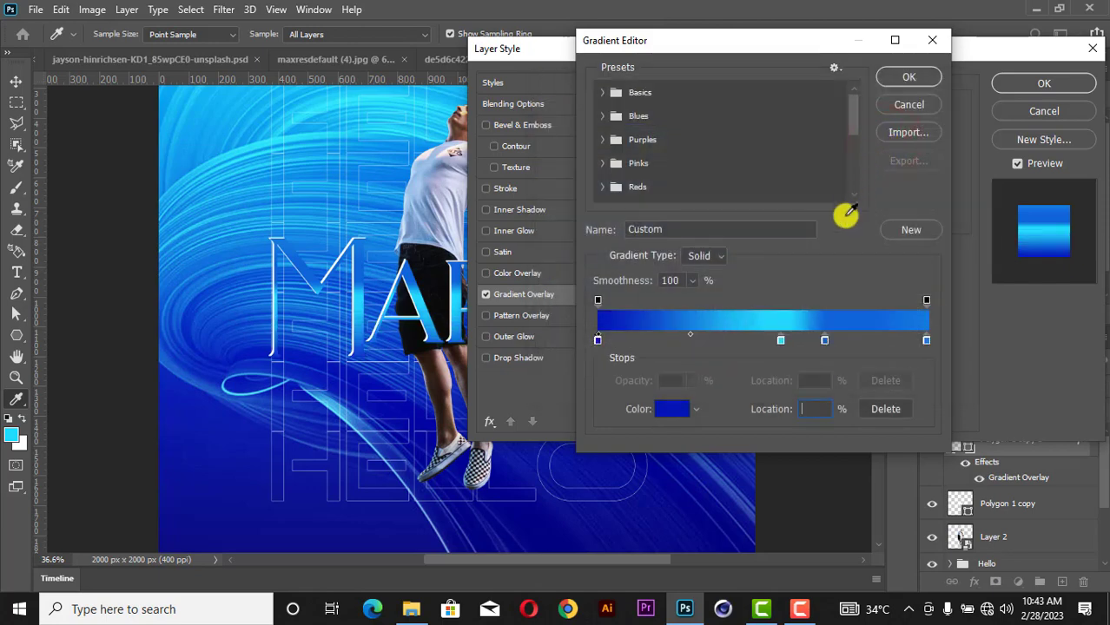
# Step: Delete the cyan stop and the middle blue stop from the overlay's gradient
pyautogui.click(780, 340)
pyautogui.press('Delete')
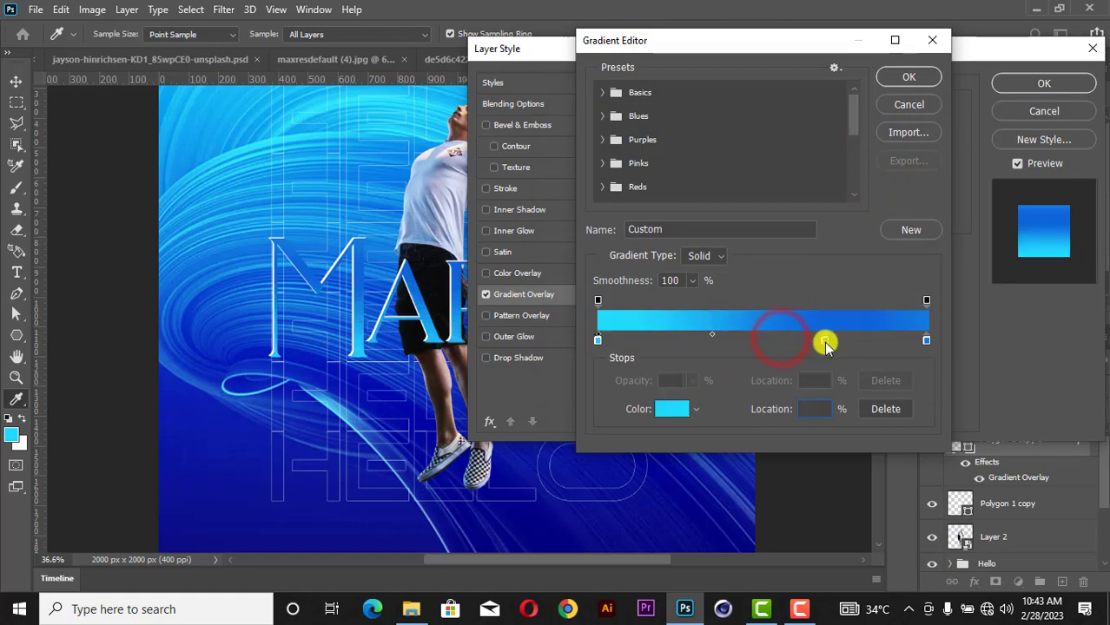
pyautogui.click(825, 342)
pyautogui.press('Delete')
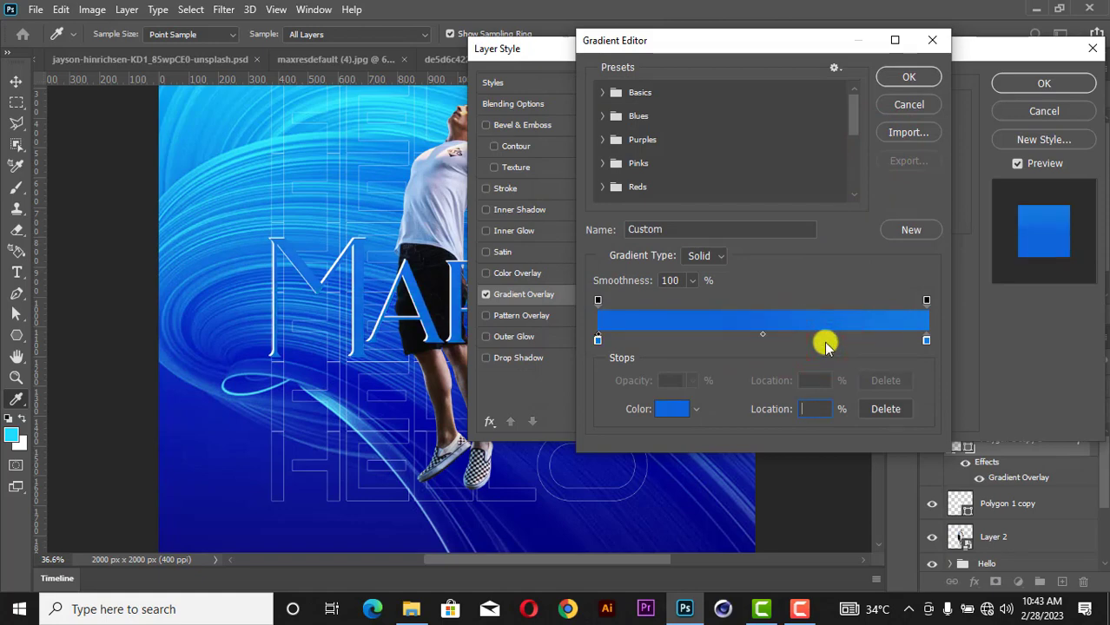
# Step: Load the Foreground to Background gradient preset and recolour its start stop dark blue, #0c18a0, sampled from the flyer background
pyautogui.click(603, 93)
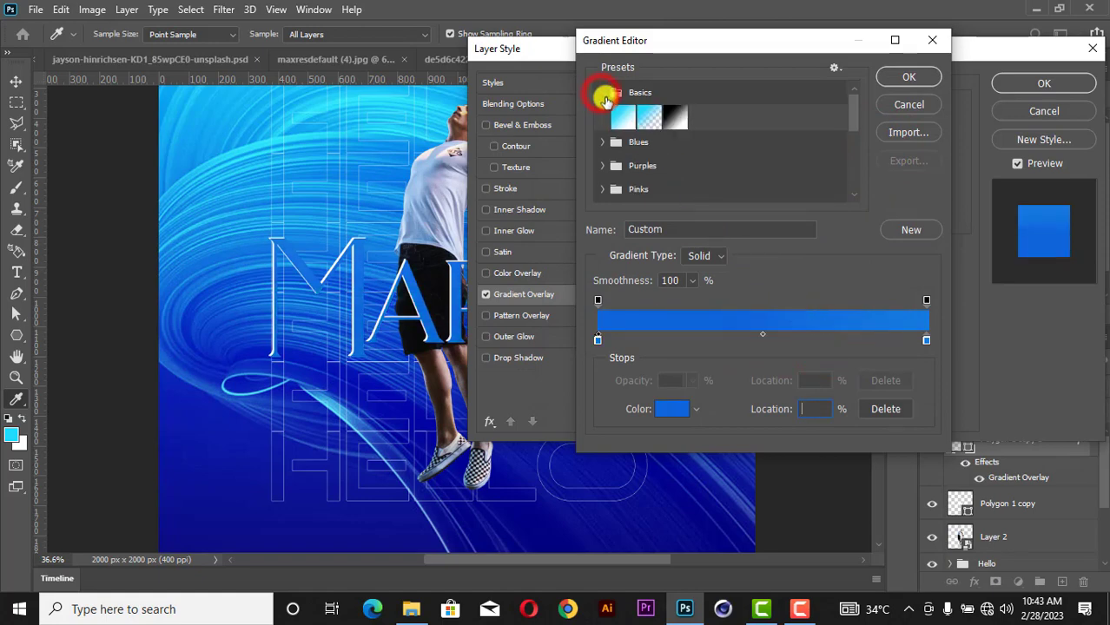
pyautogui.click(622, 115)
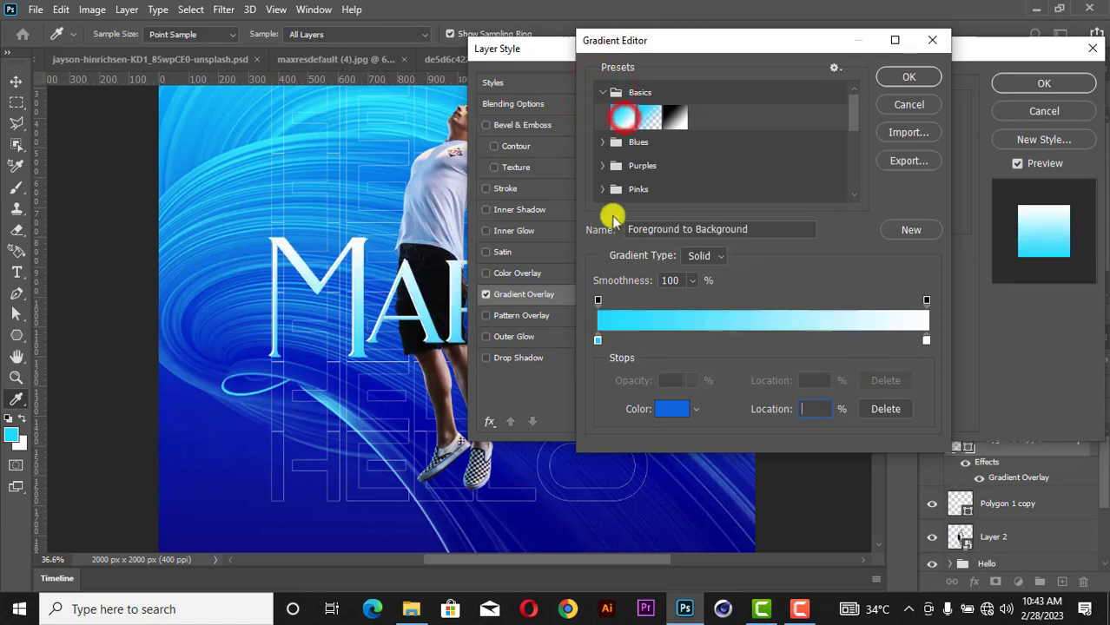
pyautogui.click(597, 341)
pyautogui.click(668, 410)
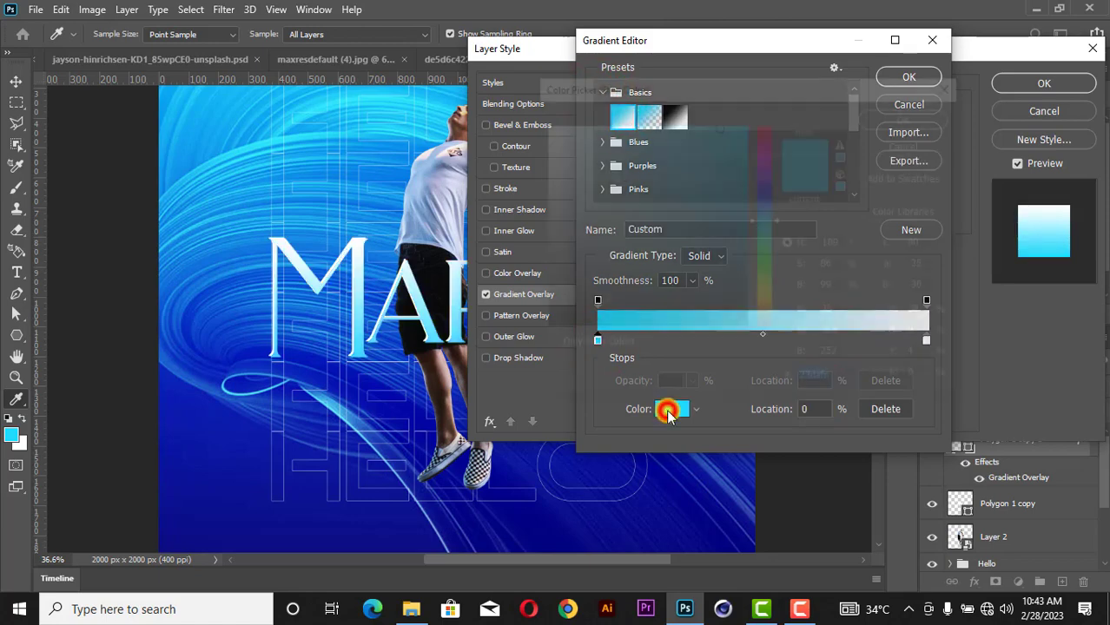
pyautogui.click(251, 453)
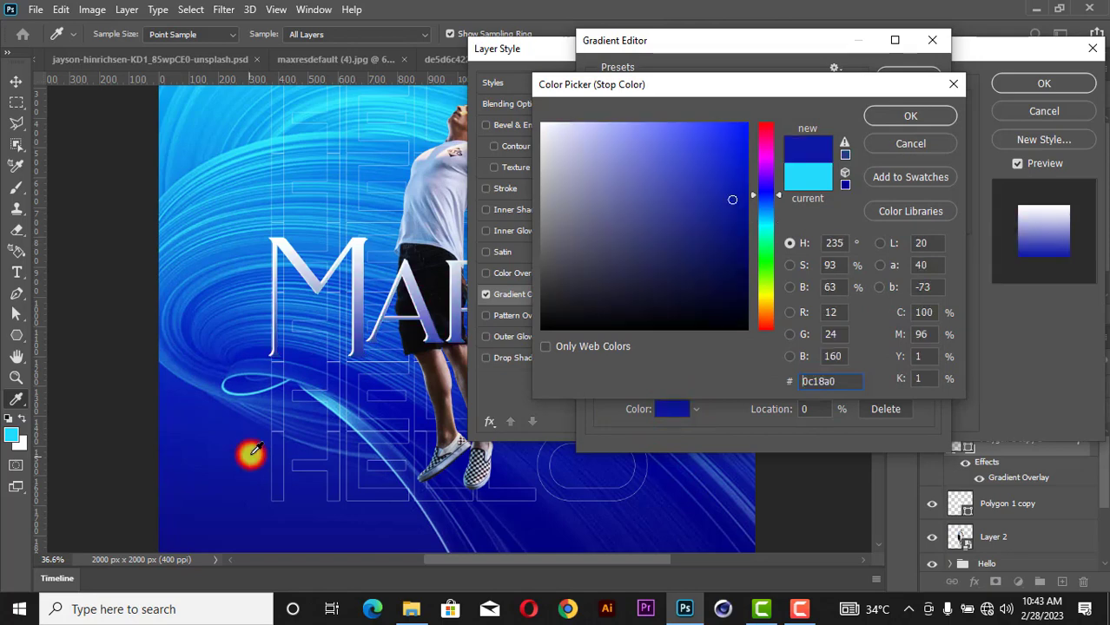
pyautogui.click(914, 111)
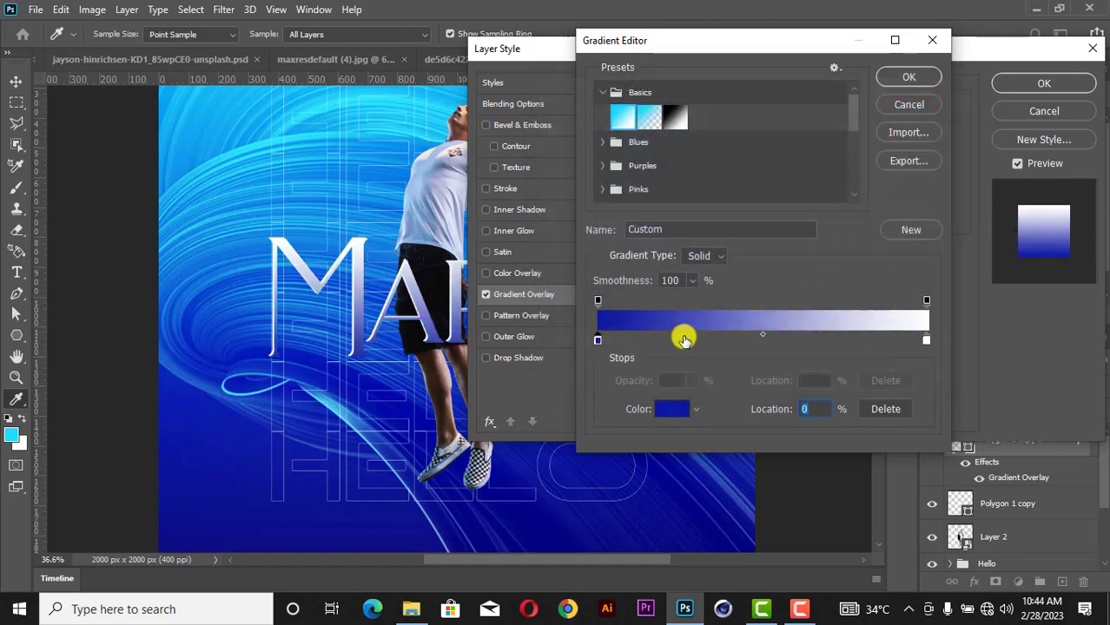
# Step: Add gradient colour stops at 26% in dark blue and at 53% in cyan #24d0f6 sampled from the background
pyautogui.click(682, 340)
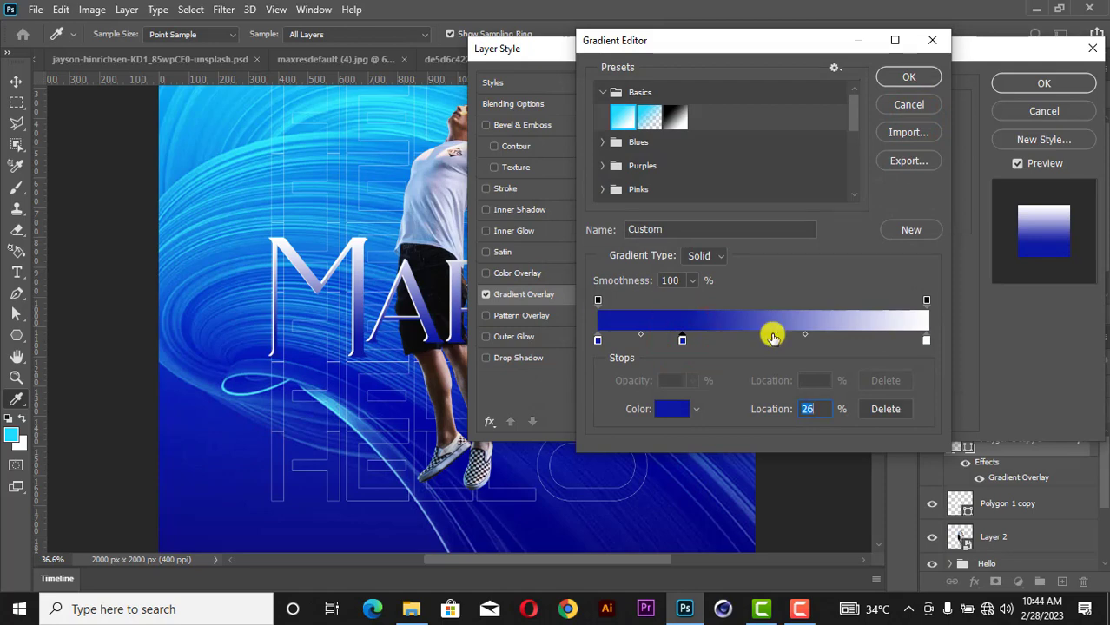
pyautogui.click(772, 339)
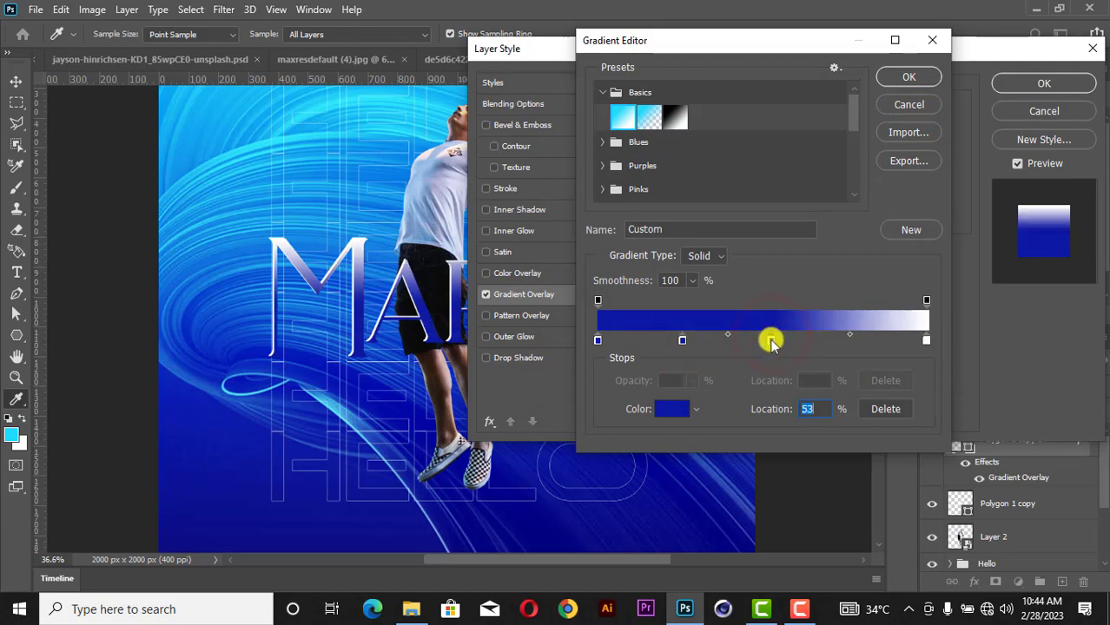
pyautogui.doubleClick(771, 341)
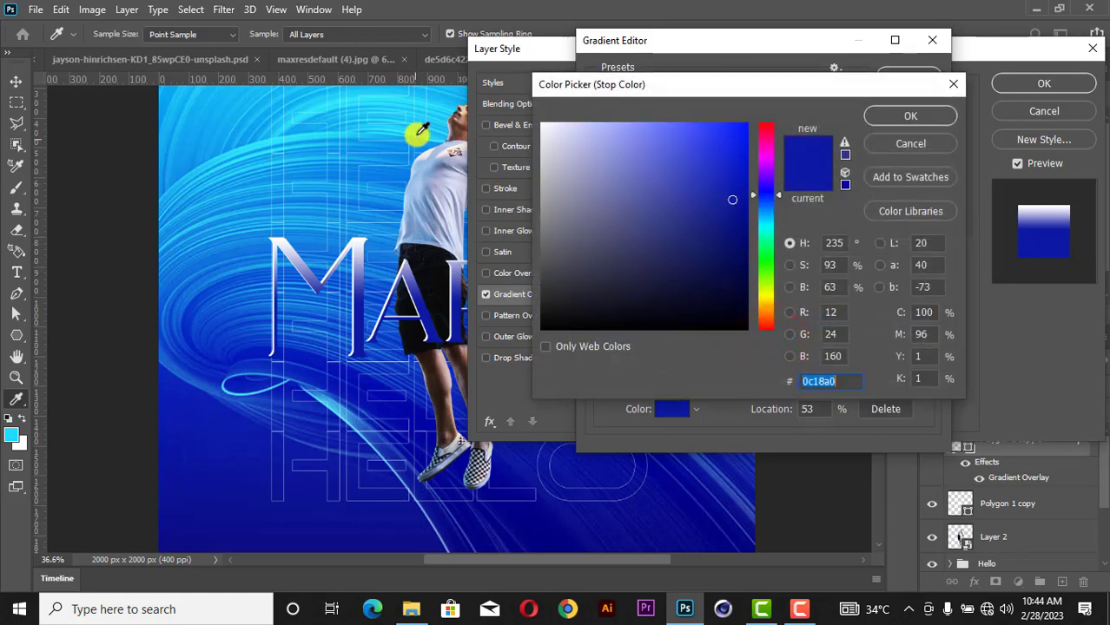
pyautogui.click(417, 136)
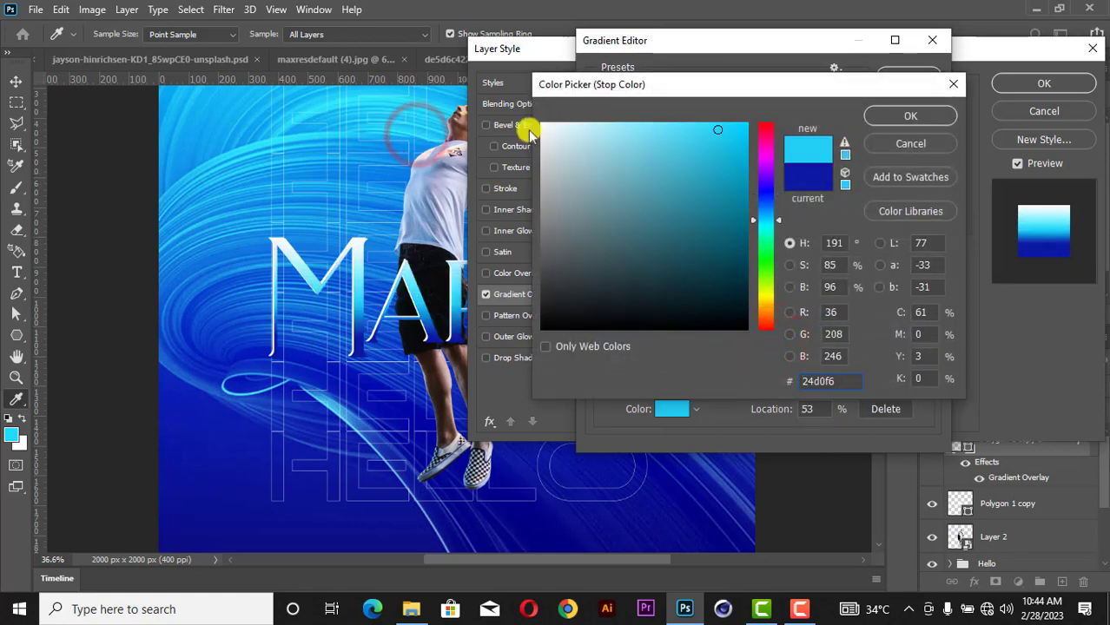
pyautogui.click(921, 116)
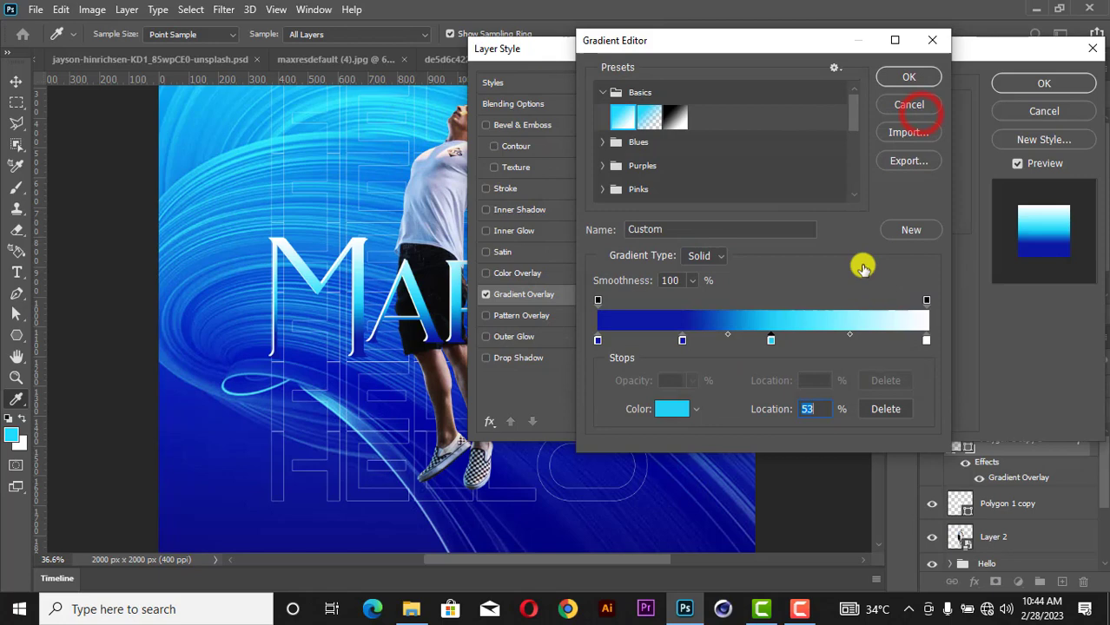
# Step: Add a dark blue #0c1395 stop at 72% and recolour the gradient's end stop to #0c1391
pyautogui.click(835, 341)
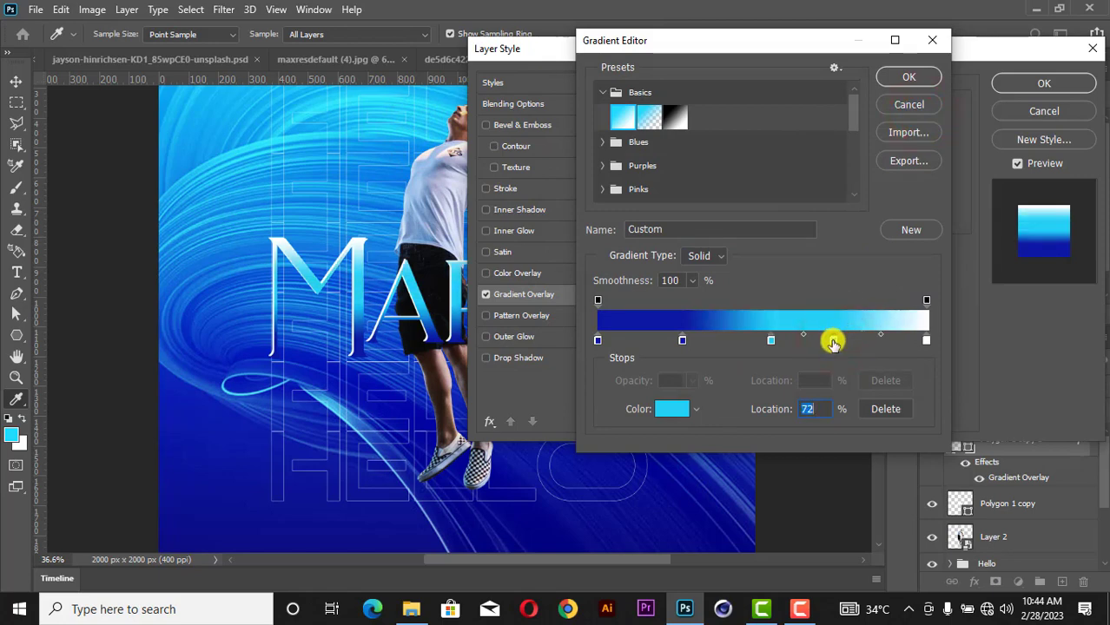
pyautogui.doubleClick(832, 341)
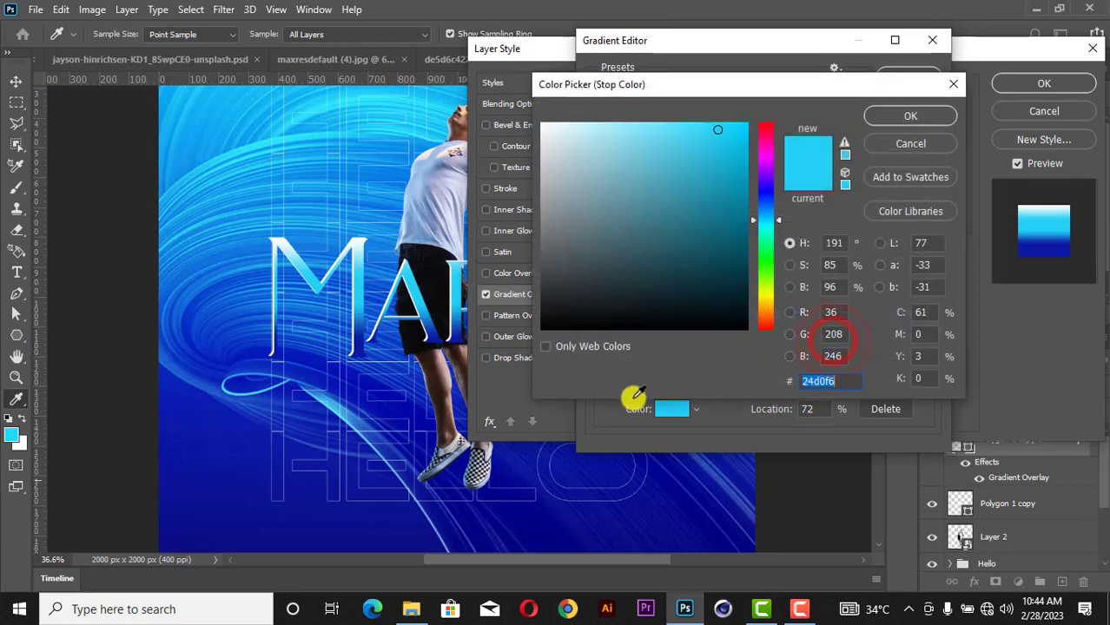
pyautogui.click(305, 491)
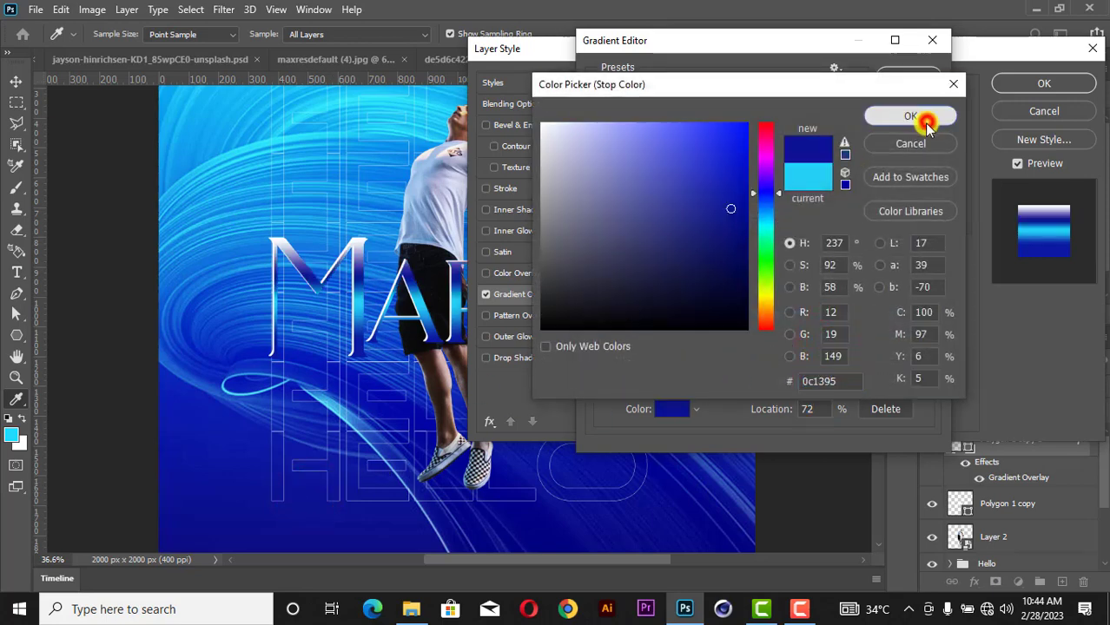
pyautogui.click(921, 116)
pyautogui.doubleClick(927, 341)
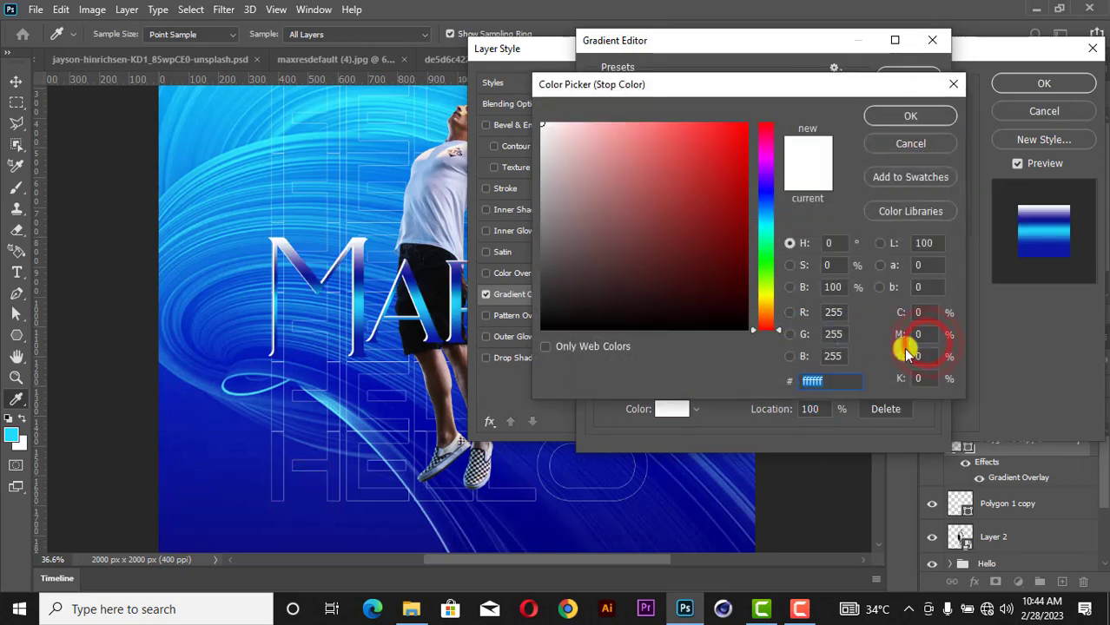
pyautogui.click(309, 498)
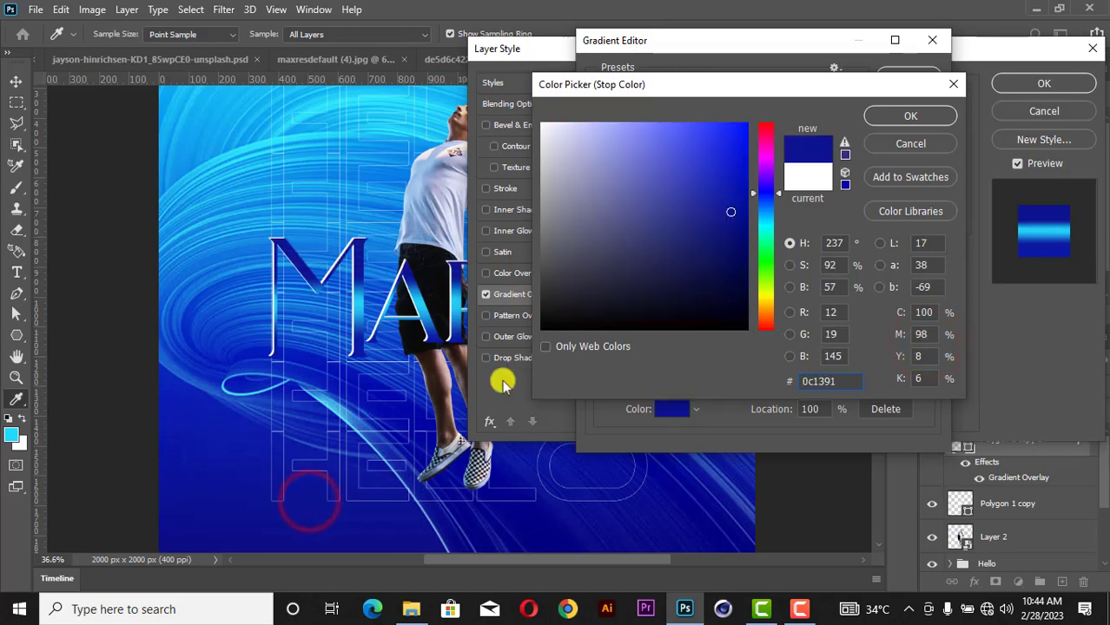
pyautogui.click(912, 124)
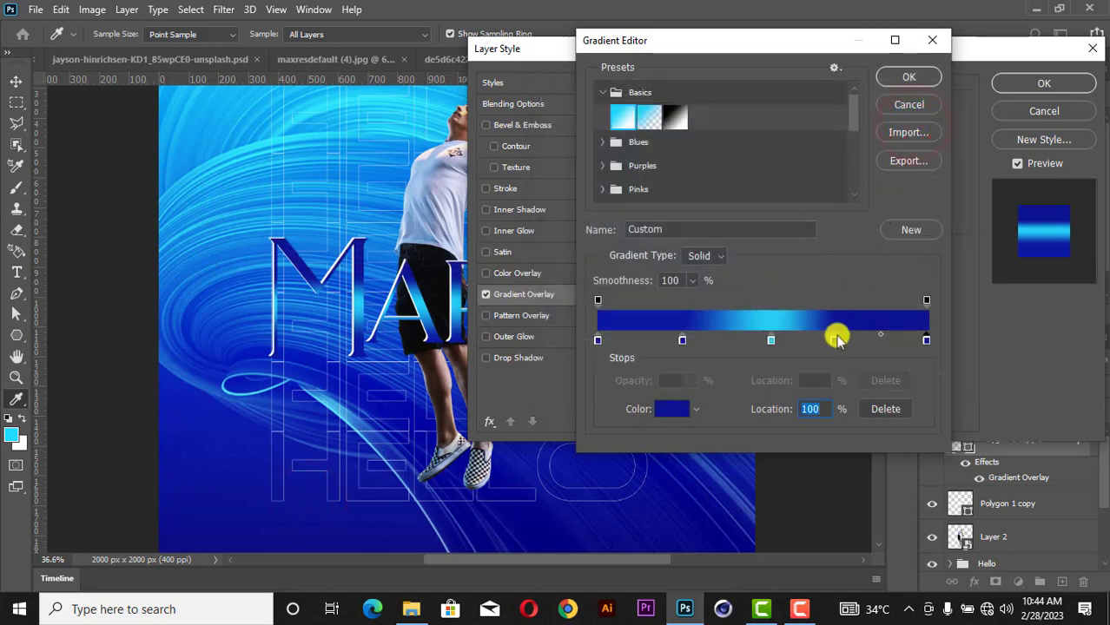
# Step: Narrow the gradient's cyan band by shifting the cyan stop toward the end and the inner dark blue stop to 42%, and apply the overlay
pyautogui.click(837, 342)
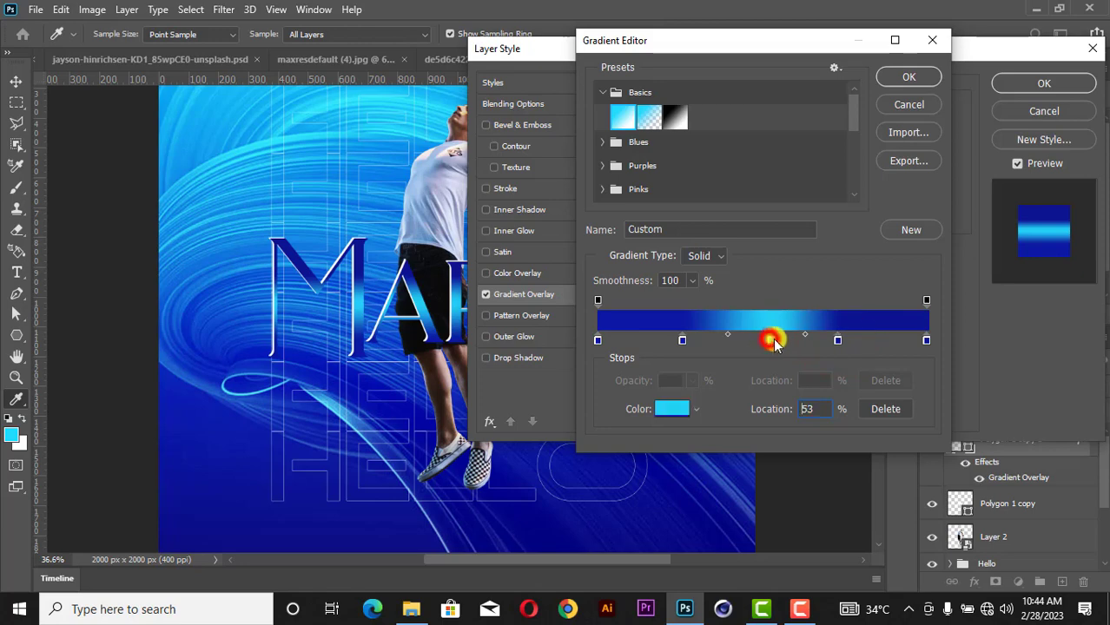
pyautogui.moveTo(771, 340); pyautogui.dragTo(791, 340)
pyautogui.moveTo(683, 339); pyautogui.dragTo(736, 341)
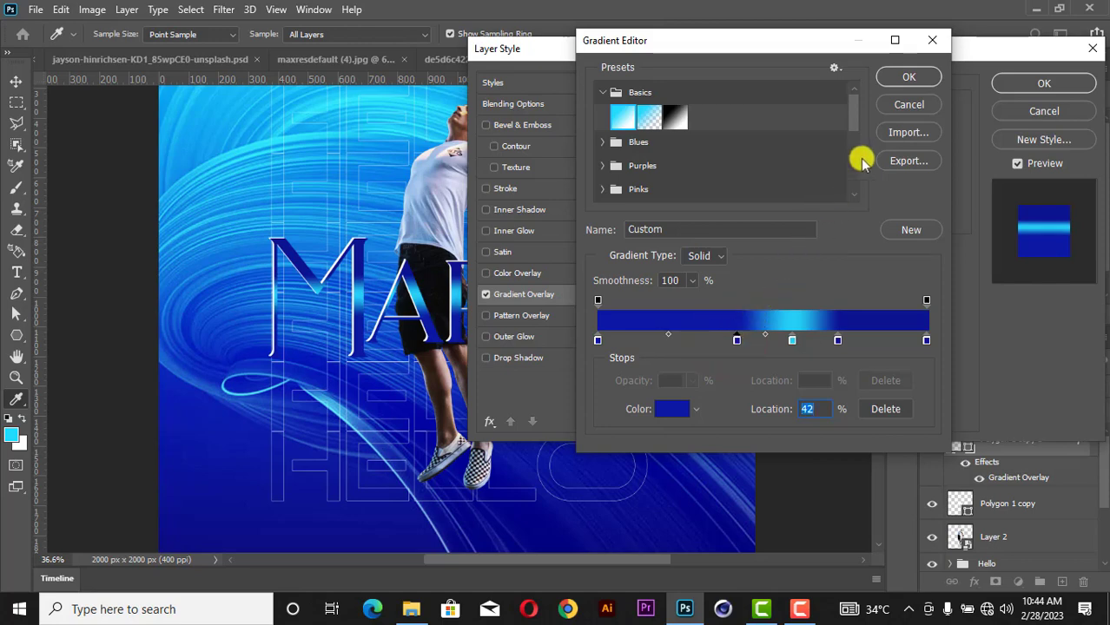
pyautogui.click(919, 77)
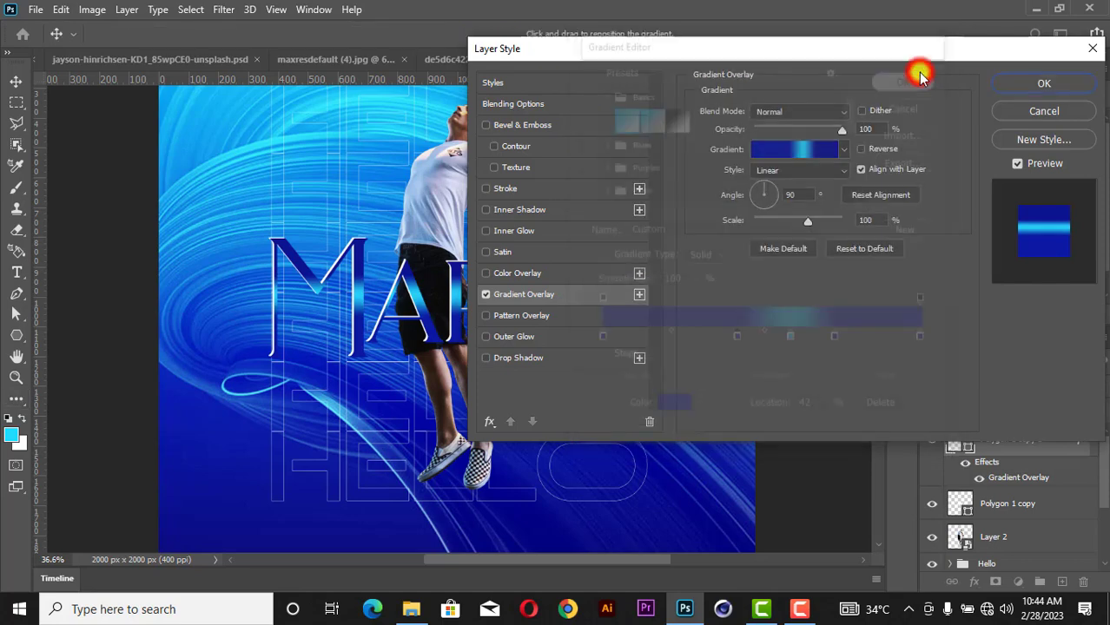
pyautogui.click(1031, 82)
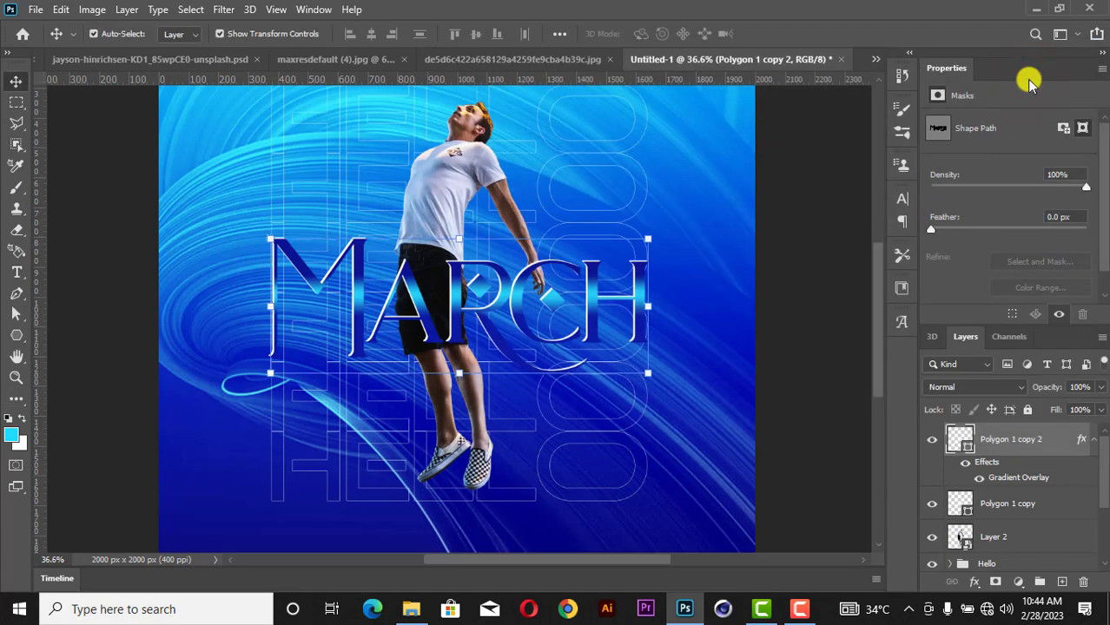
# Step: Move the gradient March shape beneath the white March shape and add a new empty layer above both
pyautogui.click(1094, 440)
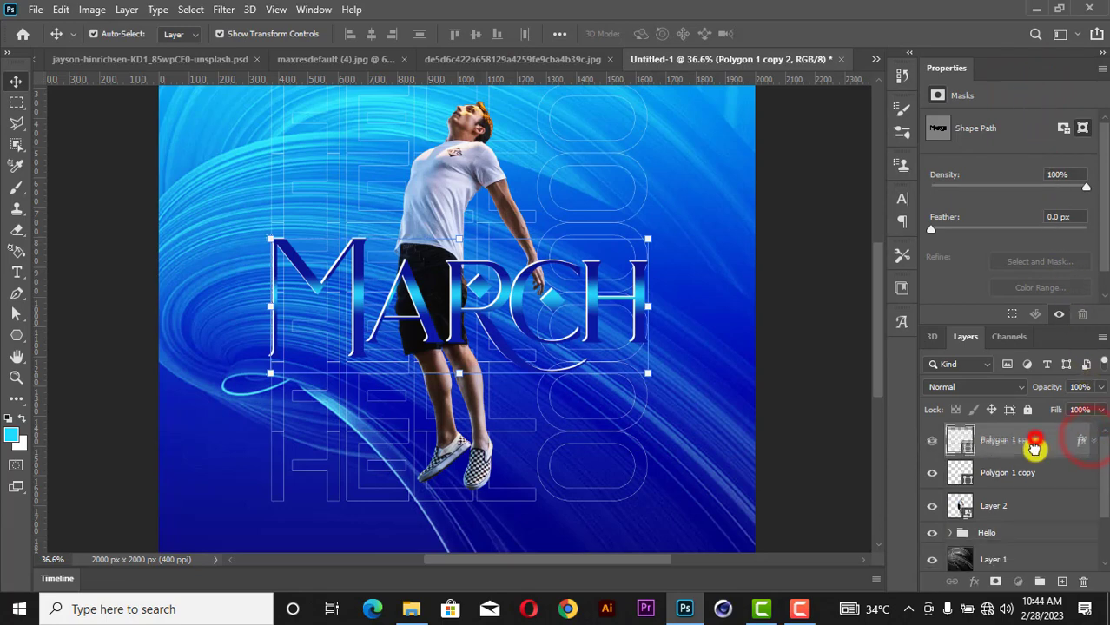
pyautogui.moveTo(1038, 438); pyautogui.dragTo(1029, 483)
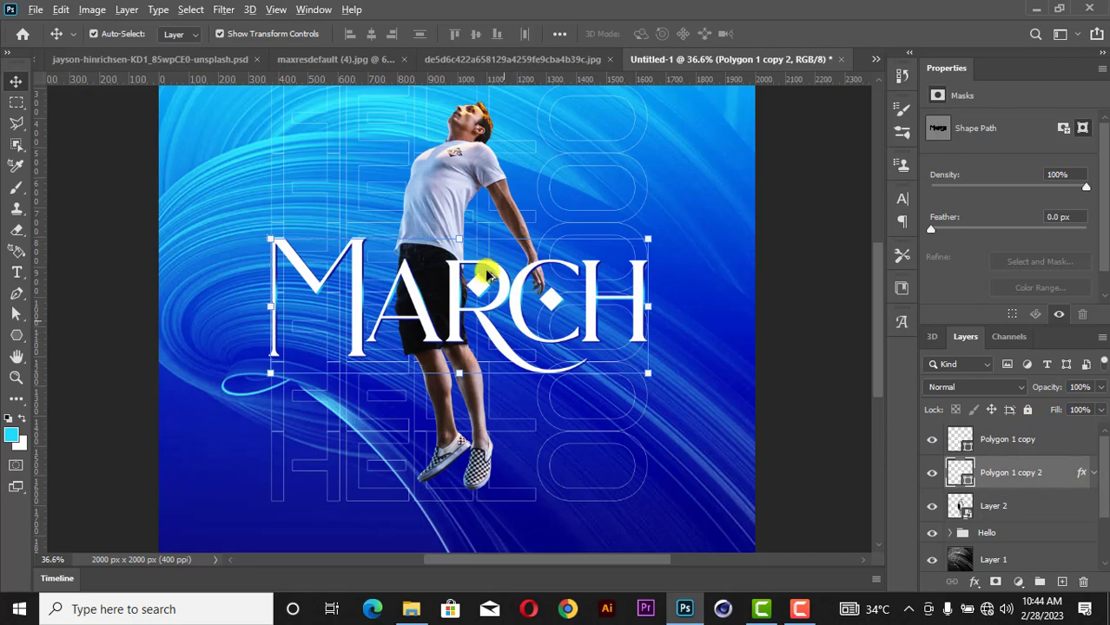
pyautogui.scroll(2, 483, 272)
pyautogui.scroll(3, 483, 272)
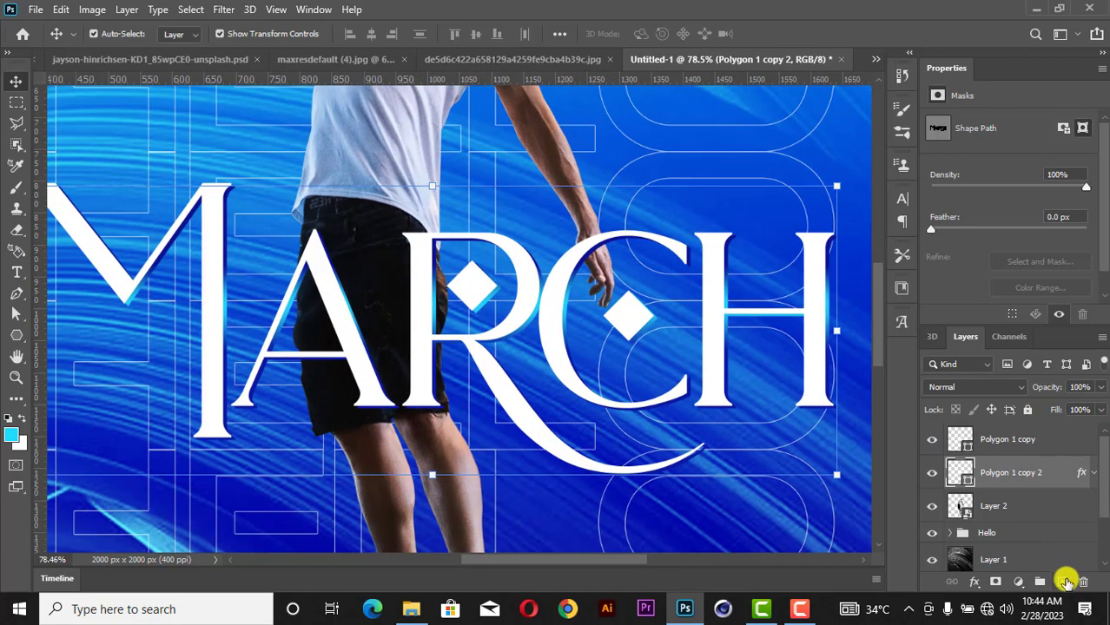
pyautogui.click(1029, 437)
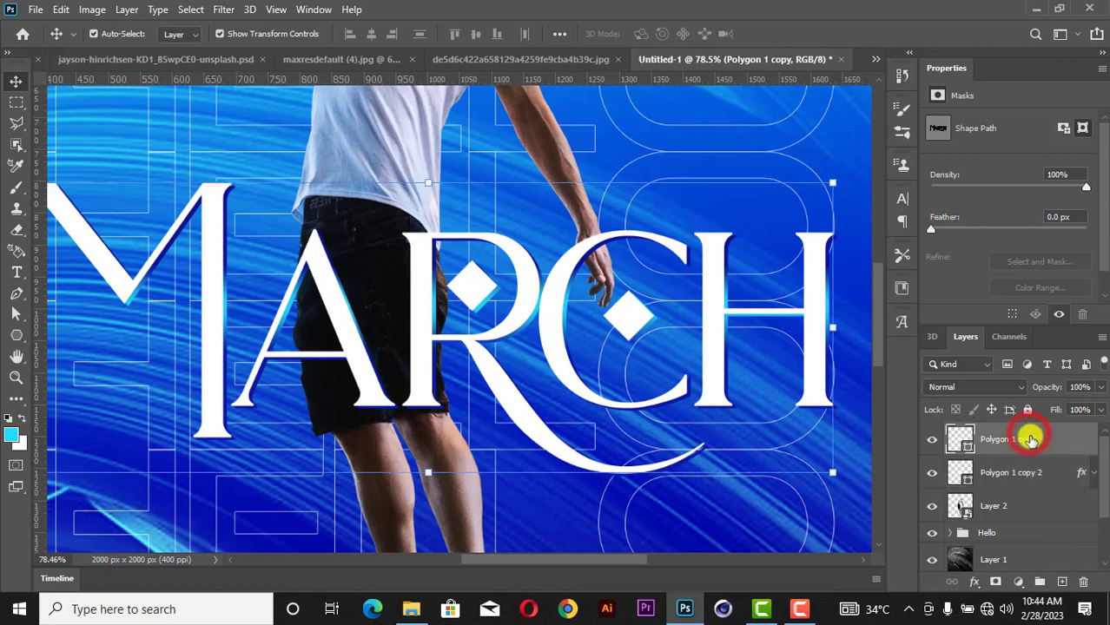
pyautogui.click(1062, 584)
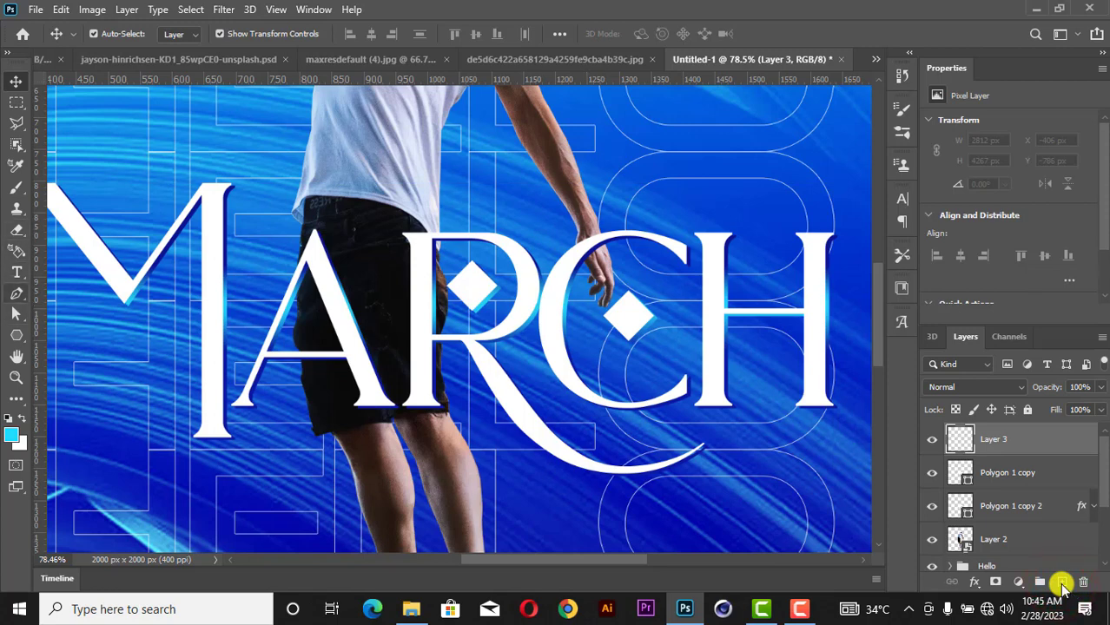
# Step: Activate the Brush tool and set the foreground colour to cyan #24cdf5, sampled from the edge of the letter M
pyautogui.click(18, 189)
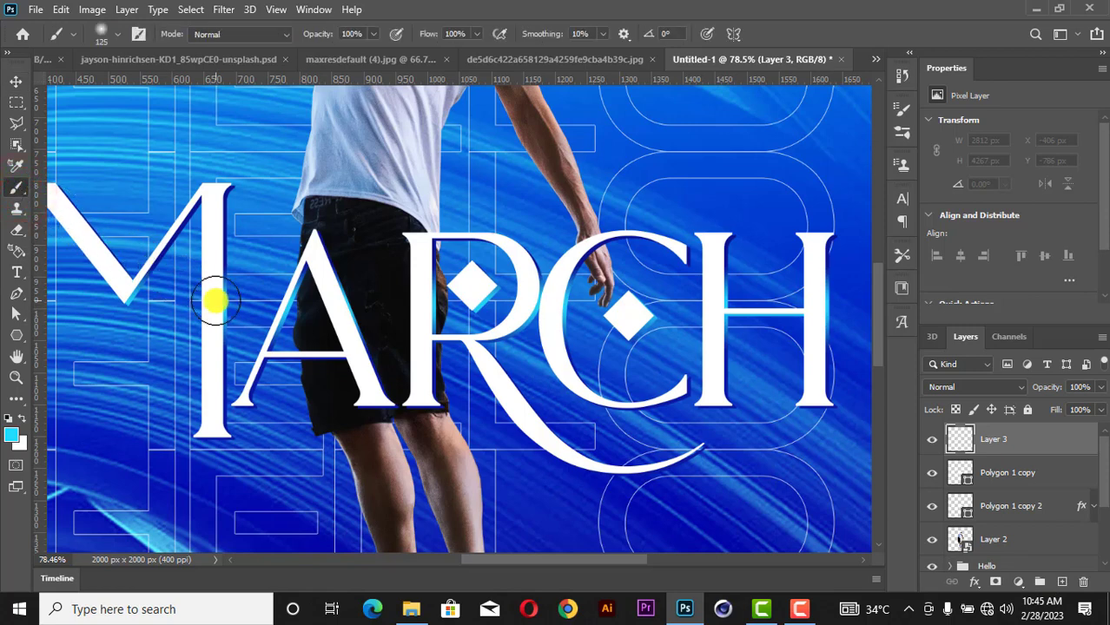
pyautogui.click(11, 436)
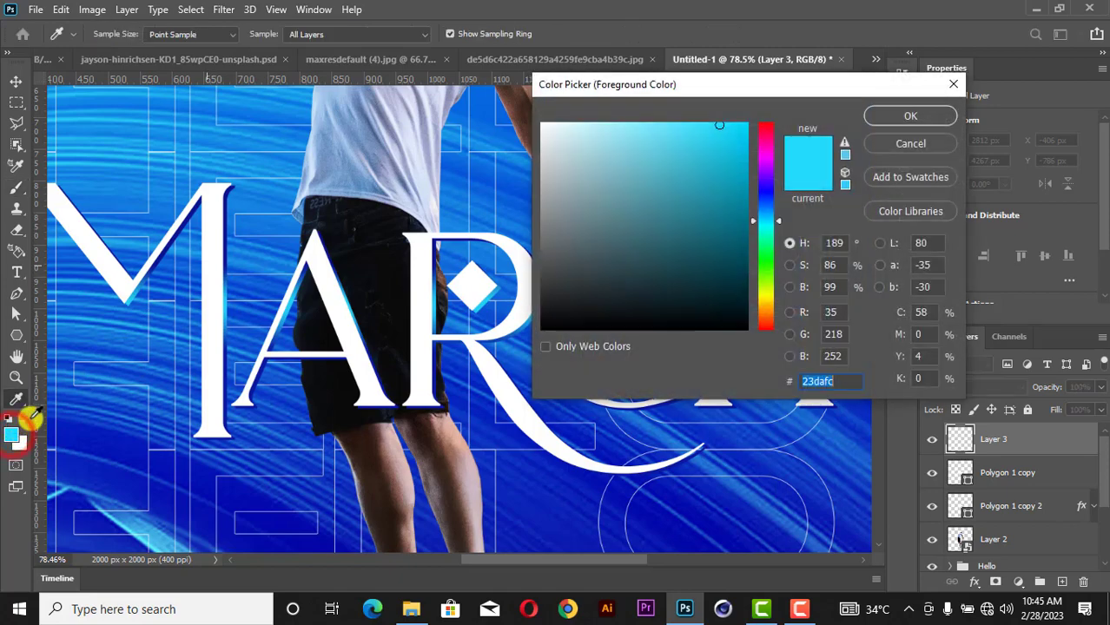
pyautogui.click(137, 324)
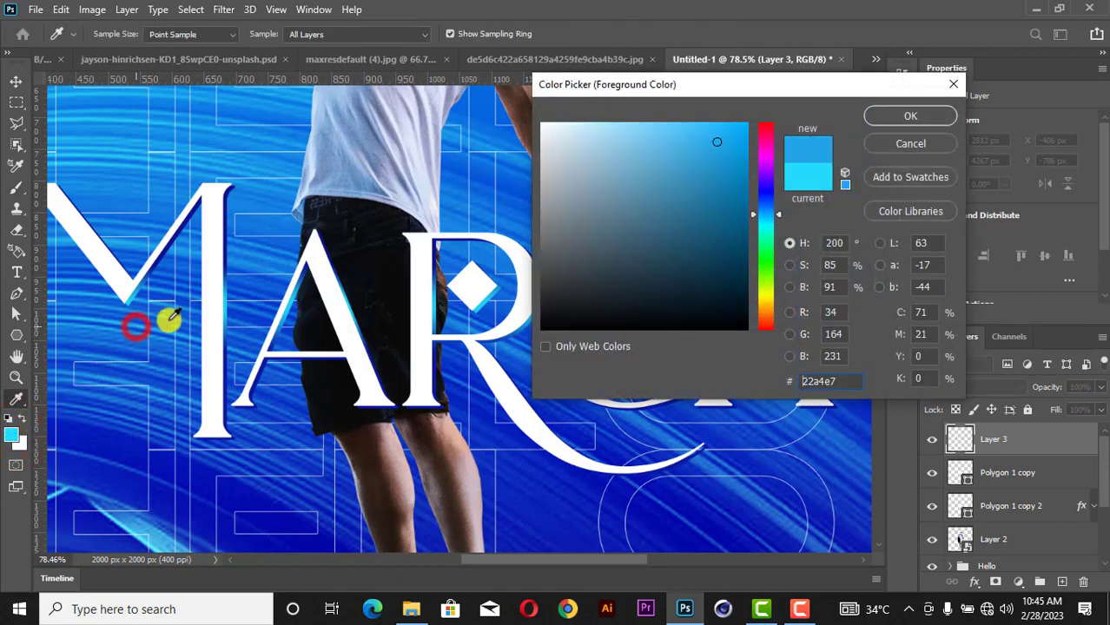
pyautogui.click(224, 307)
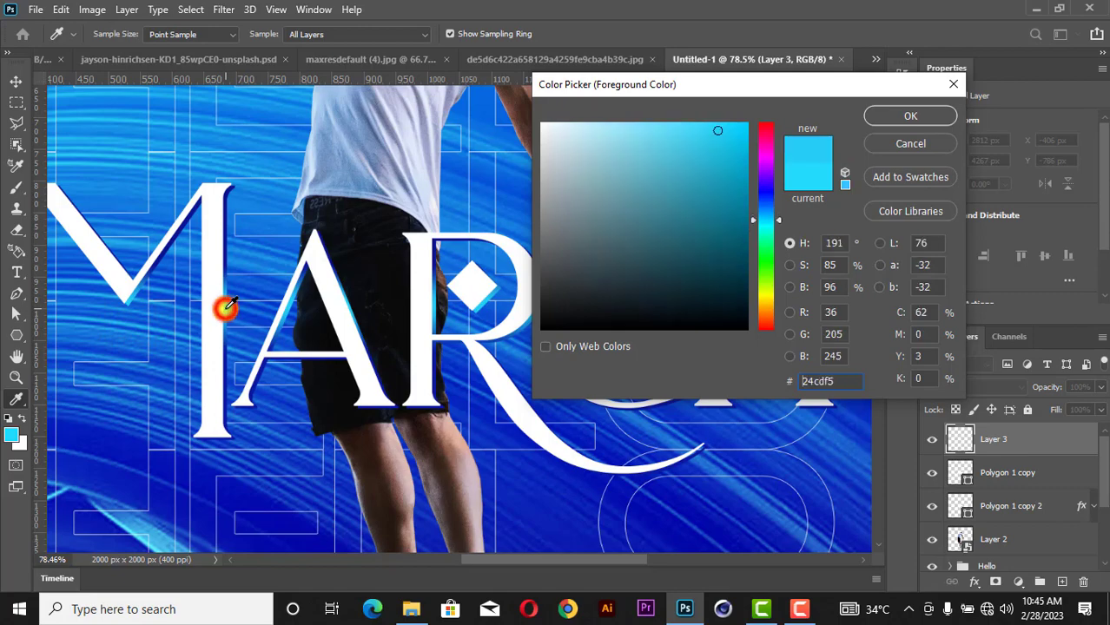
pyautogui.click(880, 118)
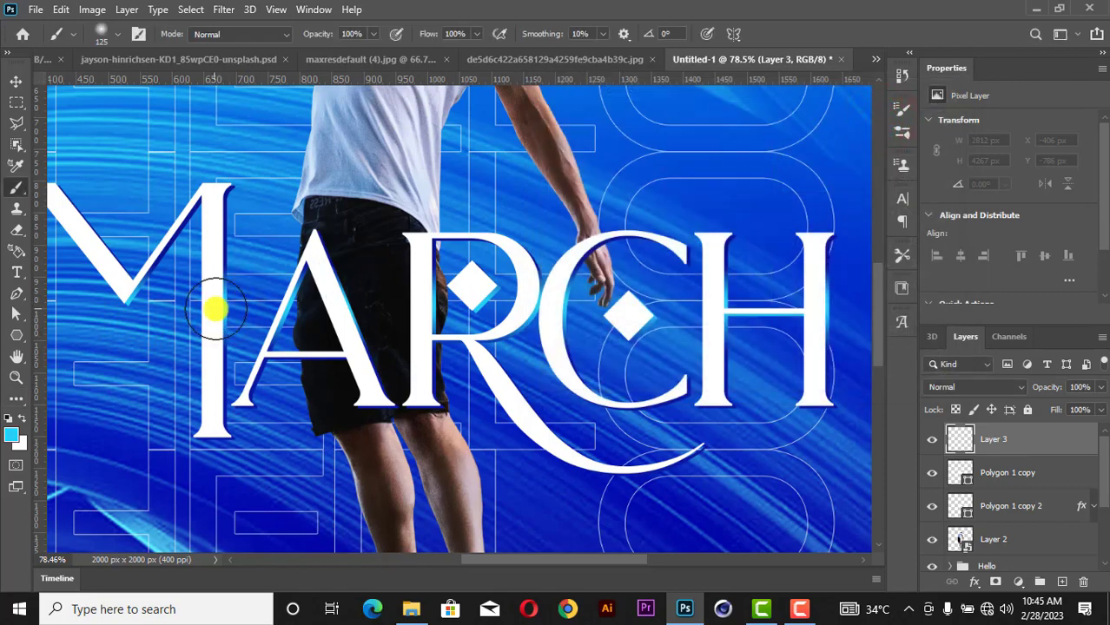
# Step: Paint soft 125 px cyan dabs on the M's stem, where R and C meet, and on both H stems
pyautogui.click(217, 309)
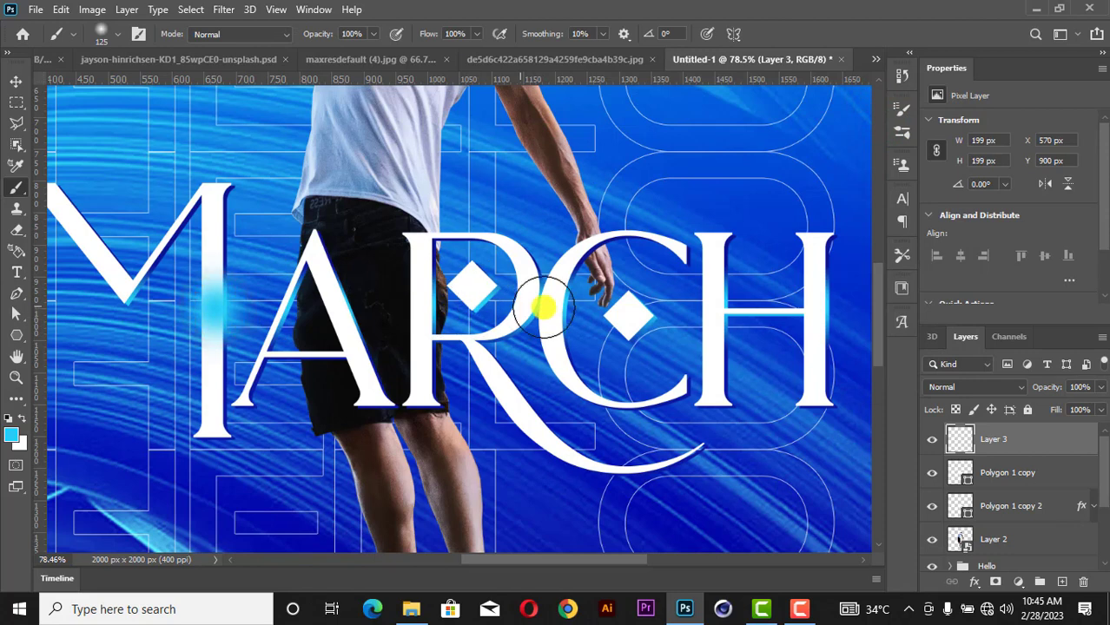
pyautogui.click(542, 304)
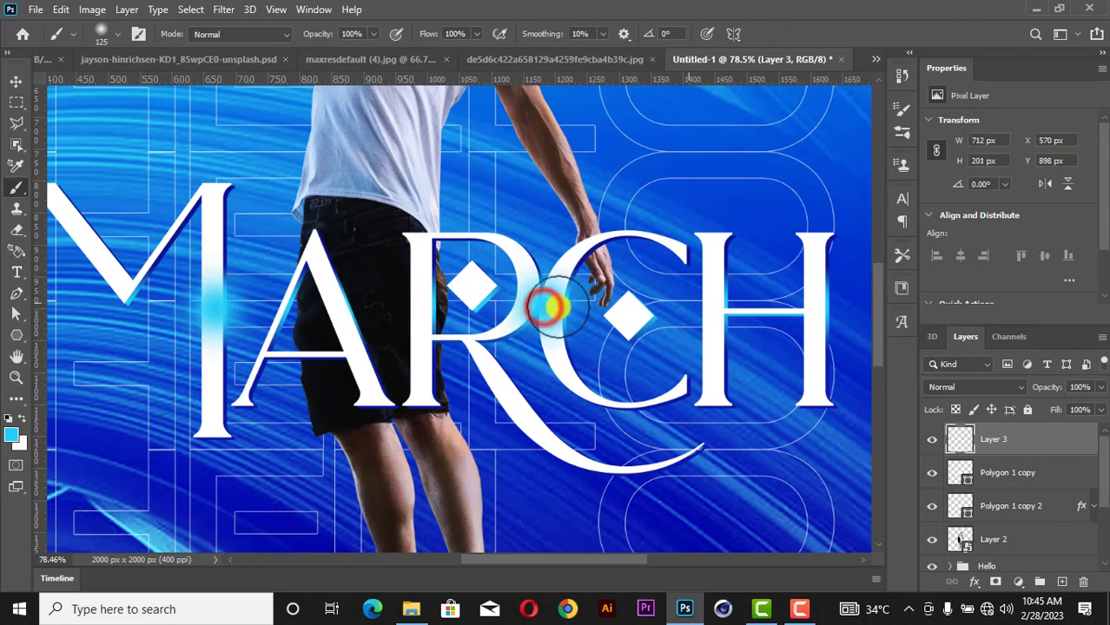
pyautogui.click(717, 304)
pyautogui.click(821, 304)
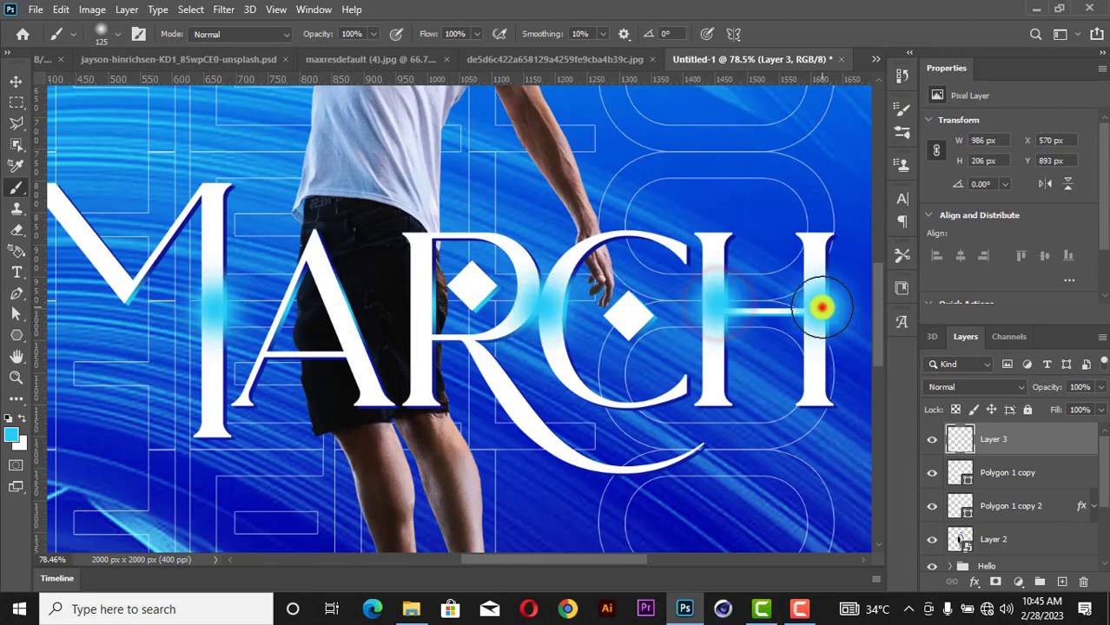
# Step: Paint one more soft cyan dab over the diamond inside the letter R
pyautogui.click(492, 291)
pyautogui.scroll(-4, 513, 278)
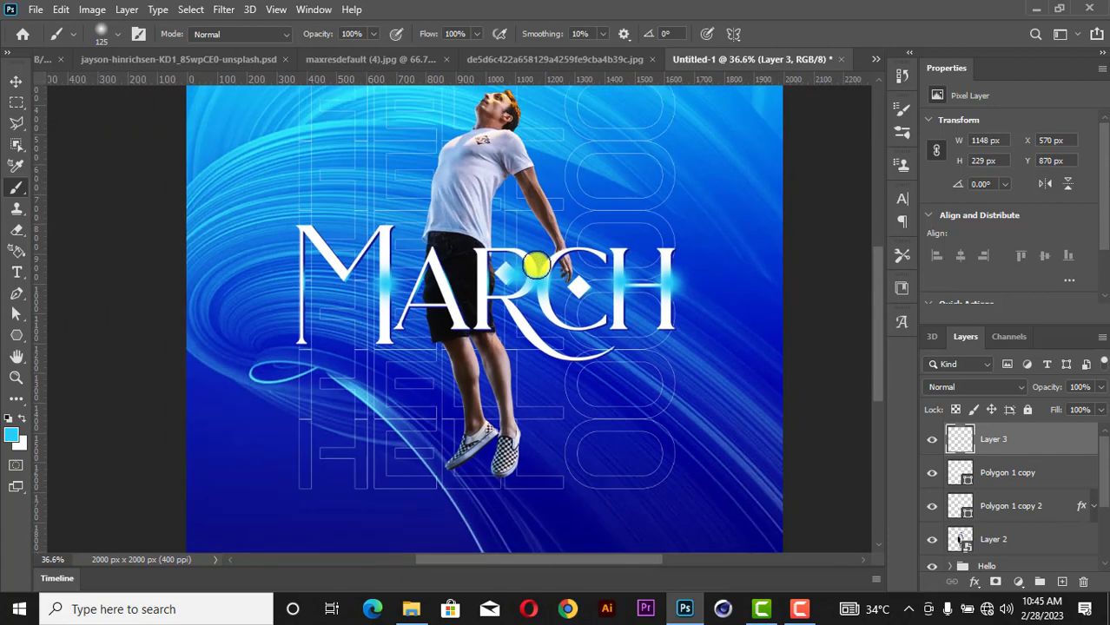
pyautogui.click(16, 81)
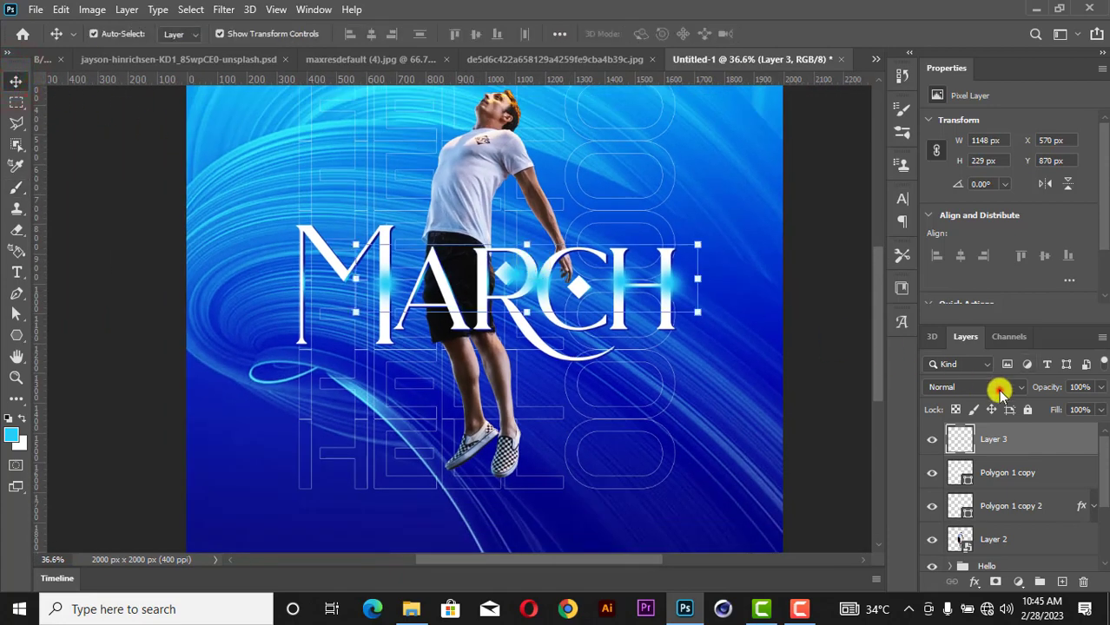
# Step: Set the cyan glow layer's blend mode to Screen and reduce its opacity to 54%
pyautogui.click(1000, 392)
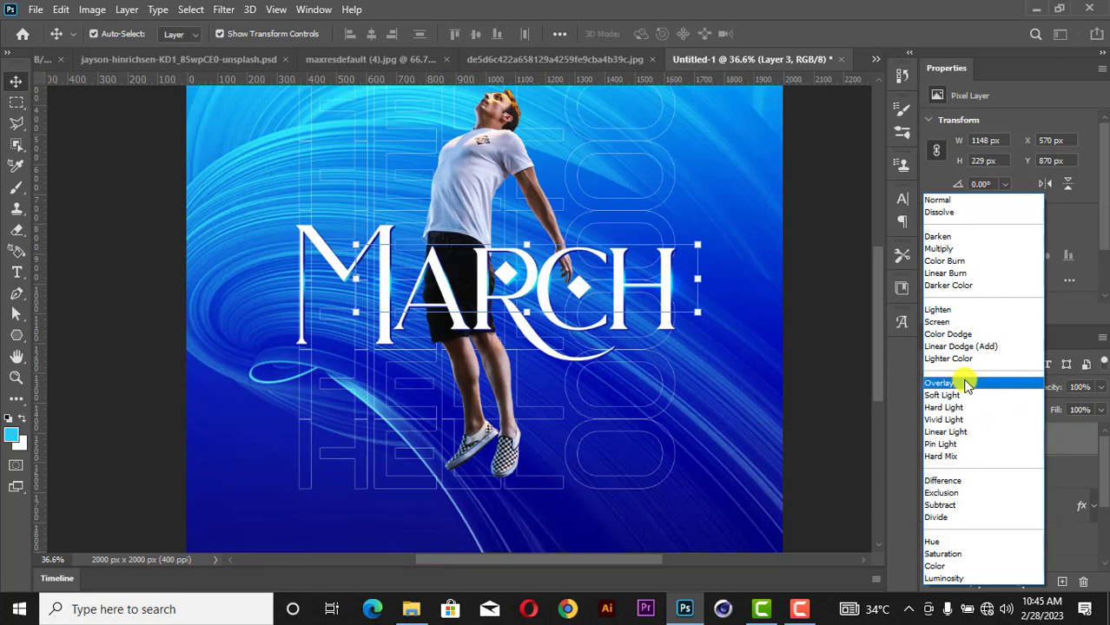
pyautogui.press('Down')
pyautogui.click(966, 328)
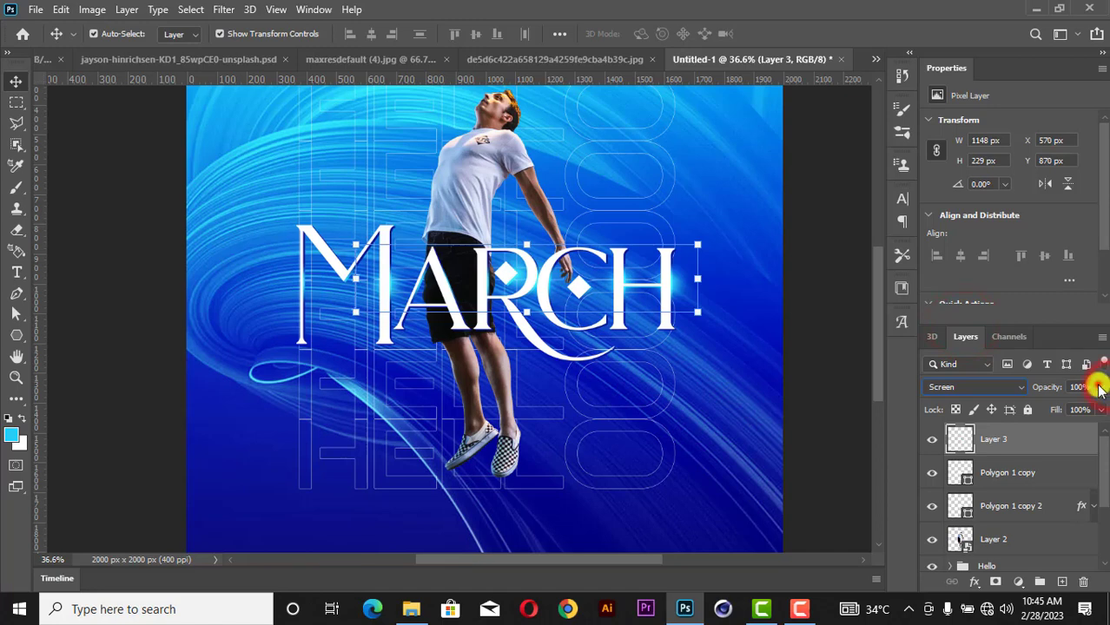
pyautogui.moveTo(1099, 388); pyautogui.dragTo(1068, 408)
pyautogui.press('z')
pyautogui.rightClick(688, 190)
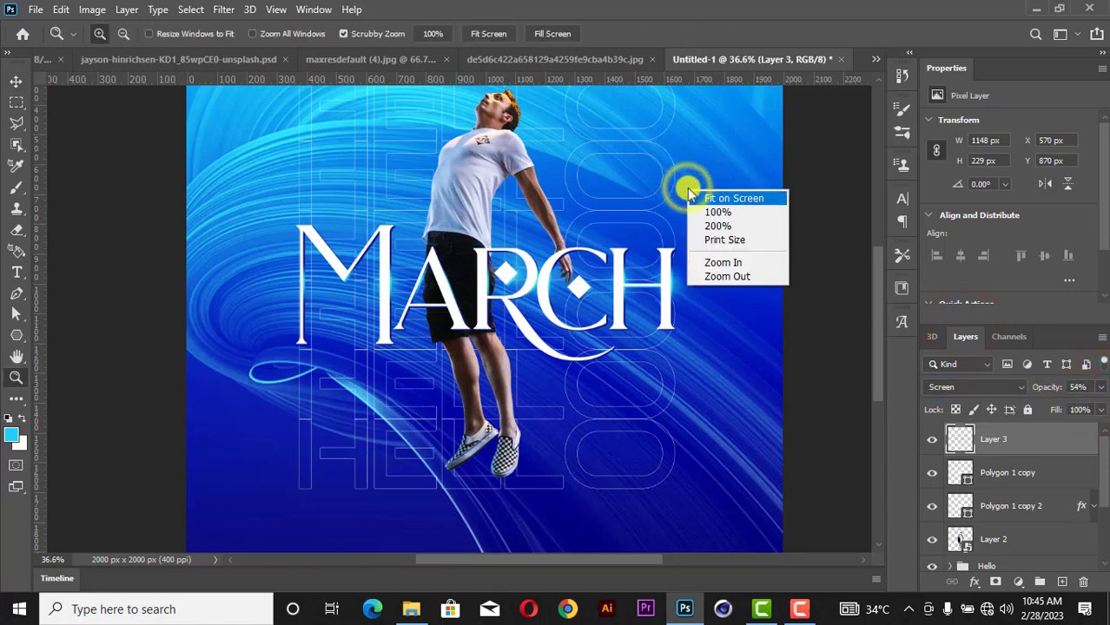
pyautogui.click(716, 199)
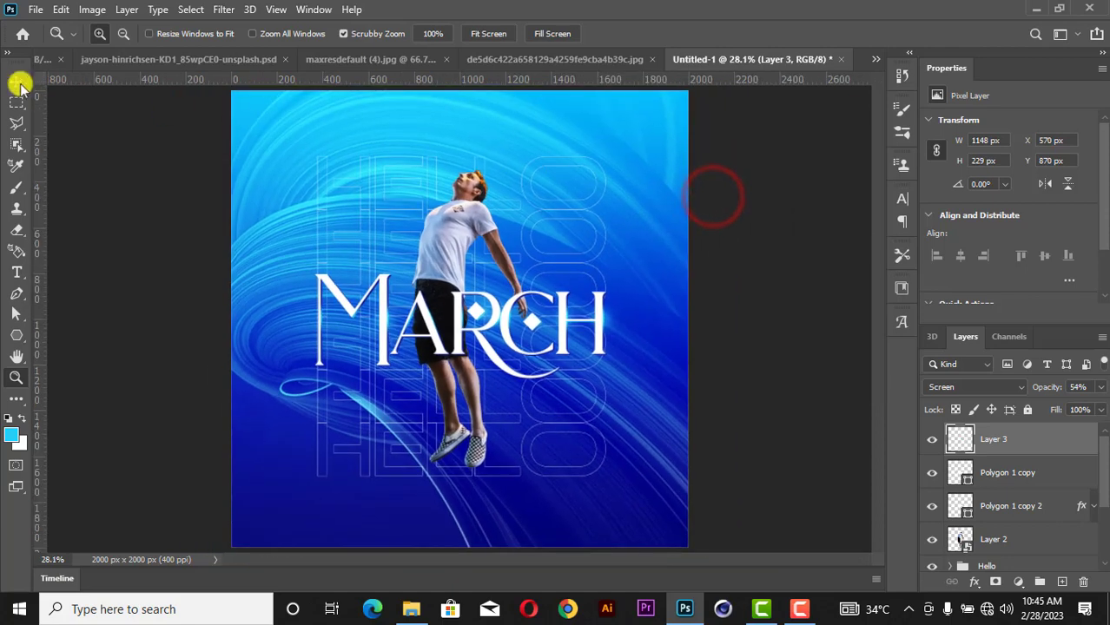
pyautogui.click(15, 81)
pyautogui.click(800, 231)
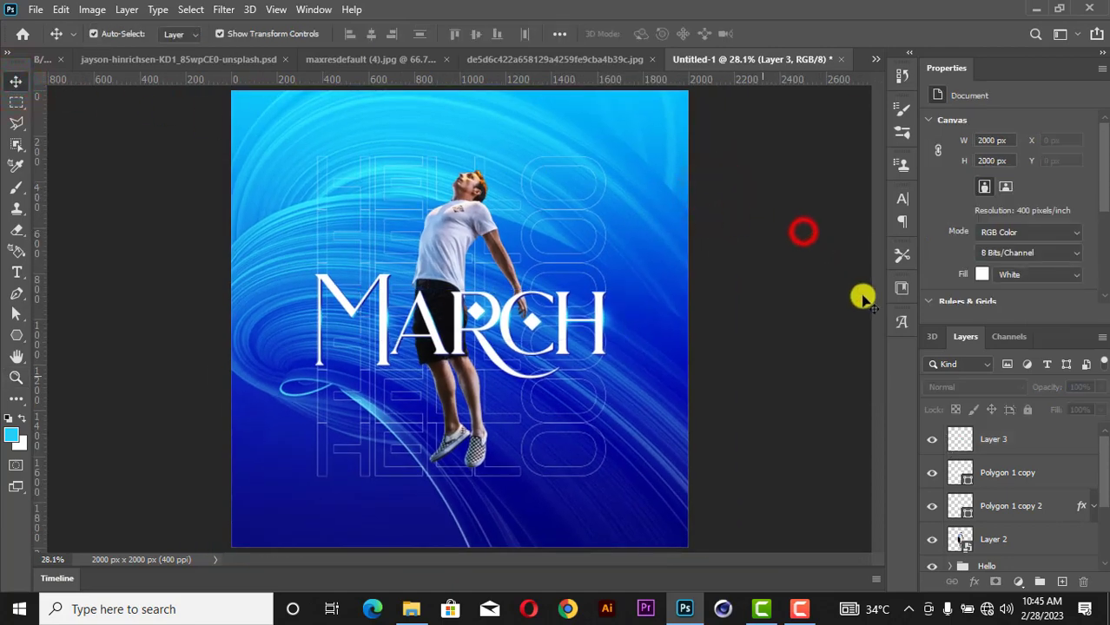
# Step: Group the cyan glow layer with the two March shapes and name the group March
pyautogui.scroll(-1, 1028, 472)
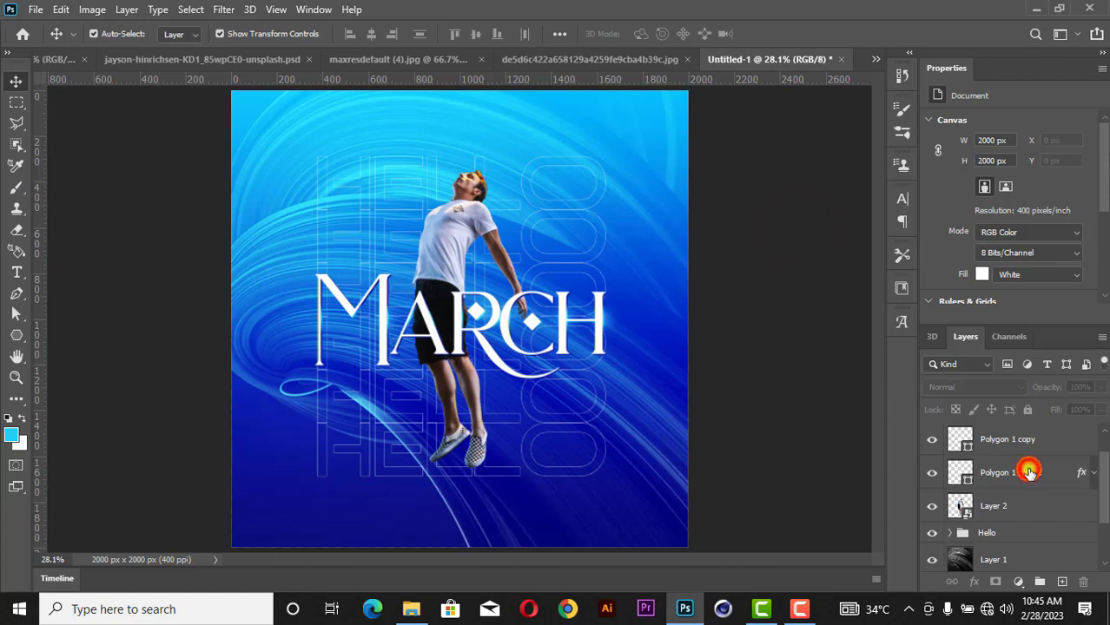
pyautogui.click(1028, 473)
pyautogui.scroll(1, 1017, 439)
pyautogui.keyDown('shift'); pyautogui.click(1016, 431); pyautogui.keyUp('shift')
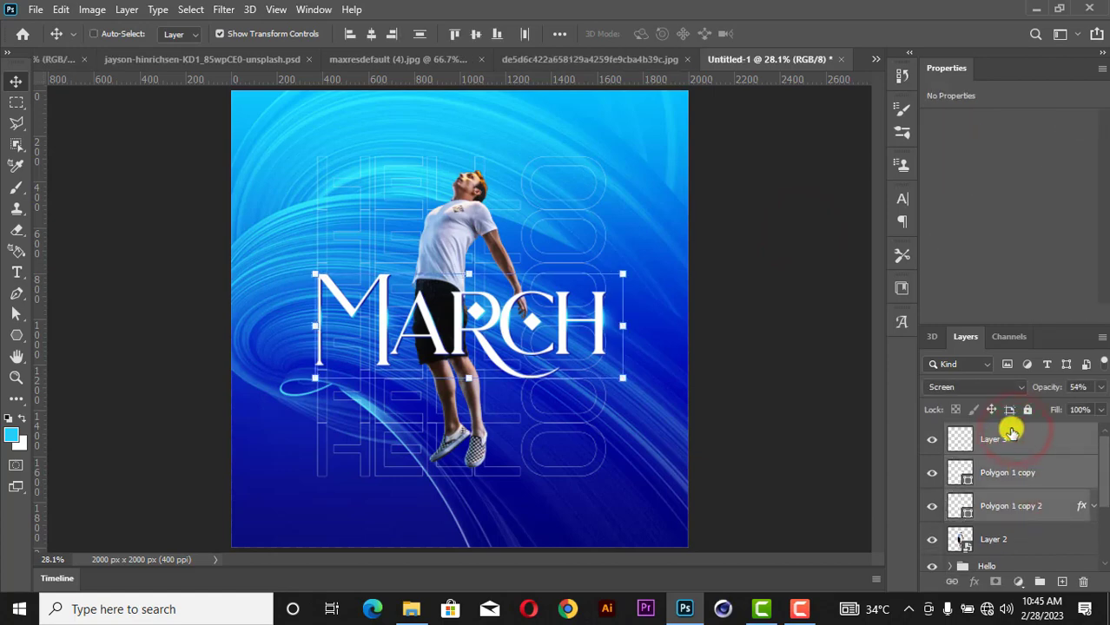
pyautogui.hotkey('ctrl', 'g')
pyautogui.doubleClick(980, 432)
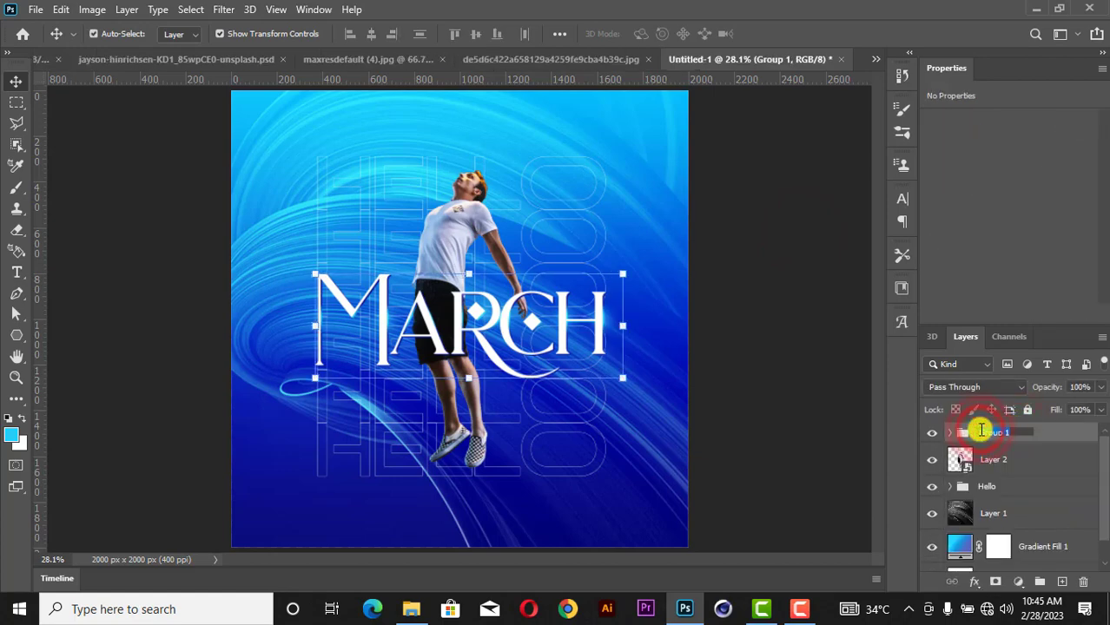
pyautogui.press('Return')
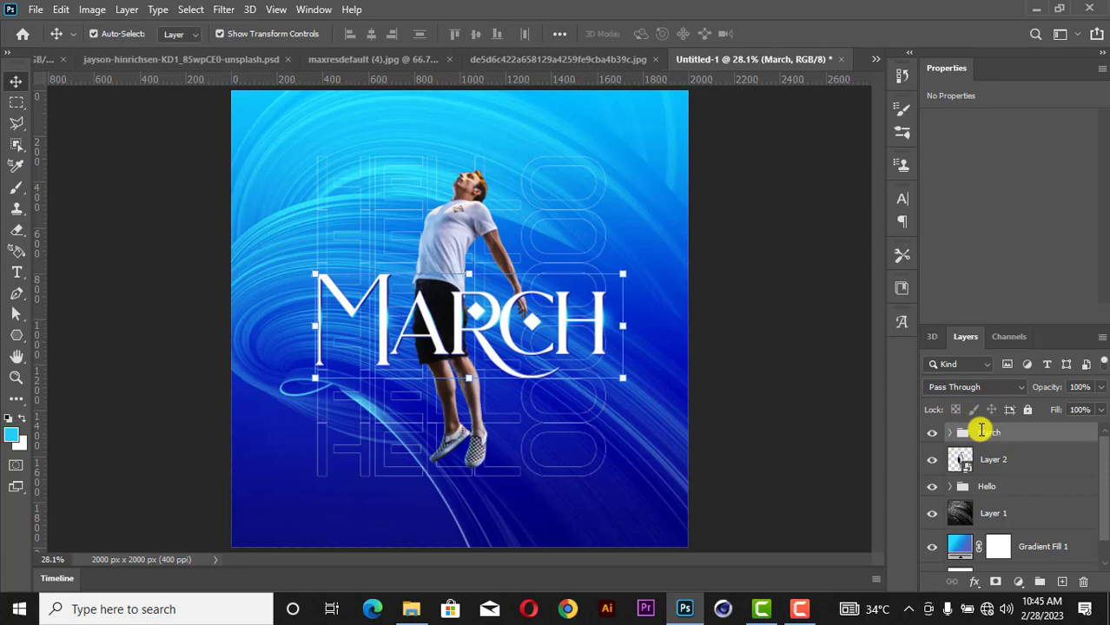
# Step: Scale the cut-out man down slightly to about 497 × 1274 px, keeping his feet in place
pyautogui.click(1014, 465)
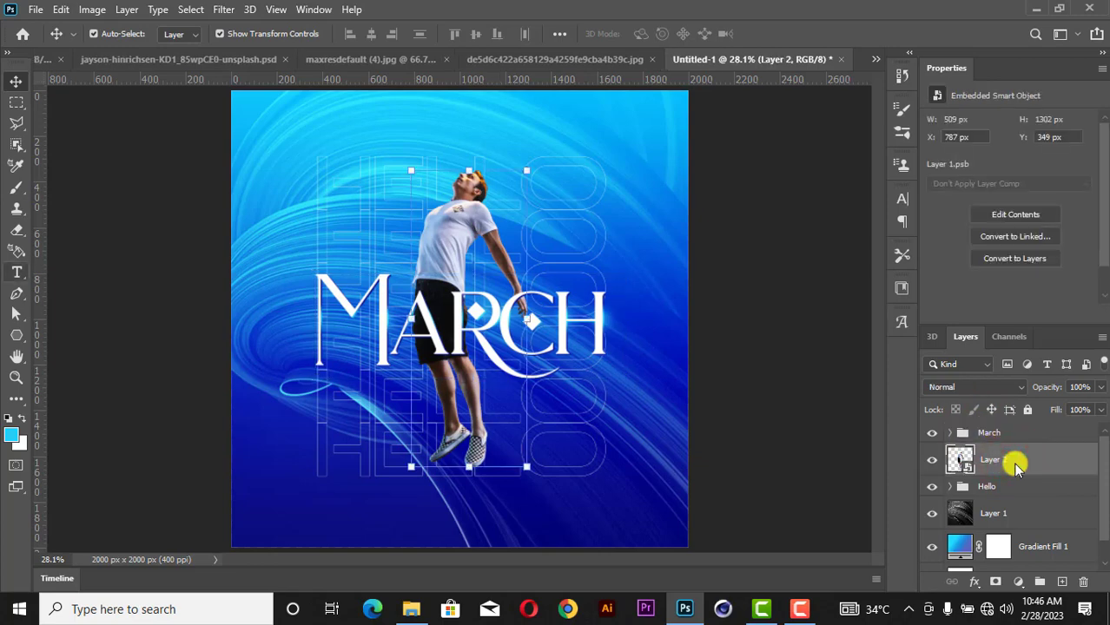
pyautogui.press('u')
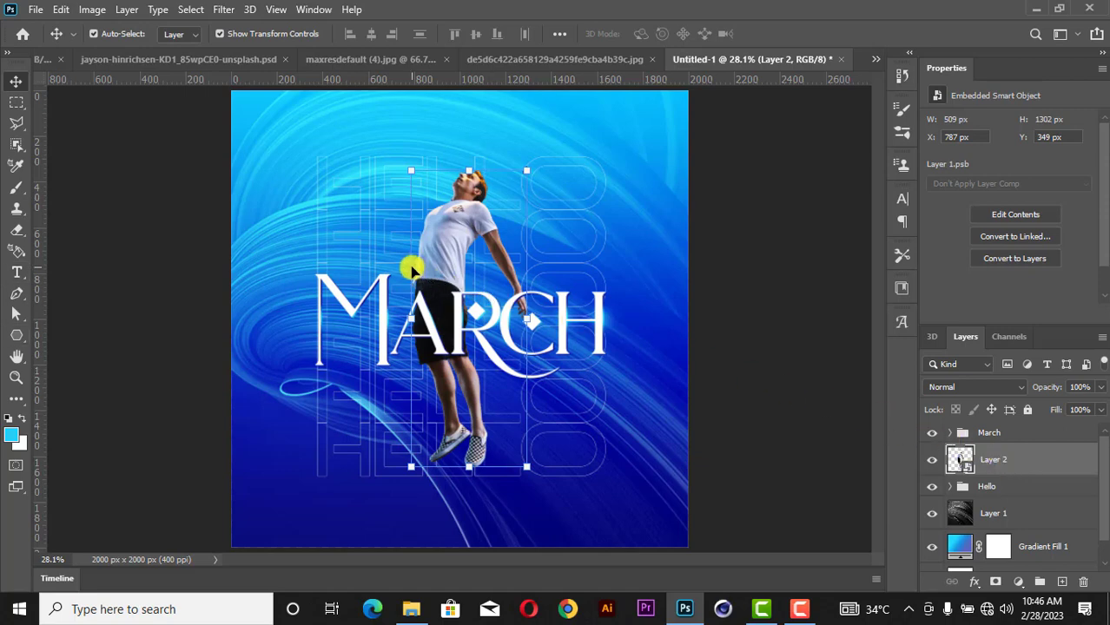
pyautogui.click(467, 169)
pyautogui.moveTo(467, 169); pyautogui.dragTo(464, 177)
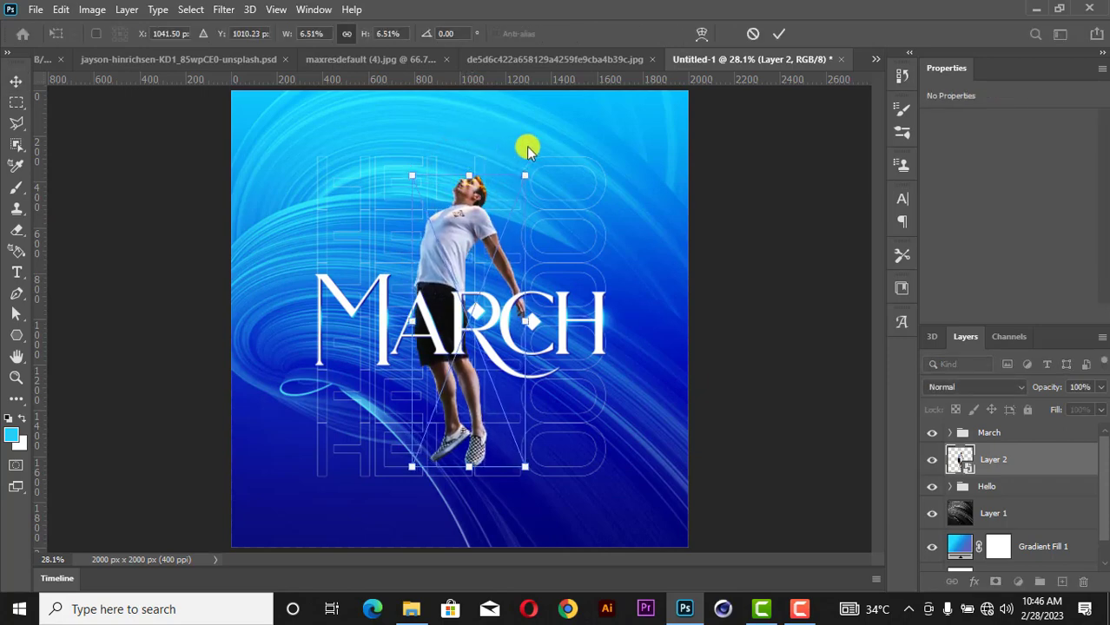
pyautogui.click(778, 34)
pyautogui.click(776, 223)
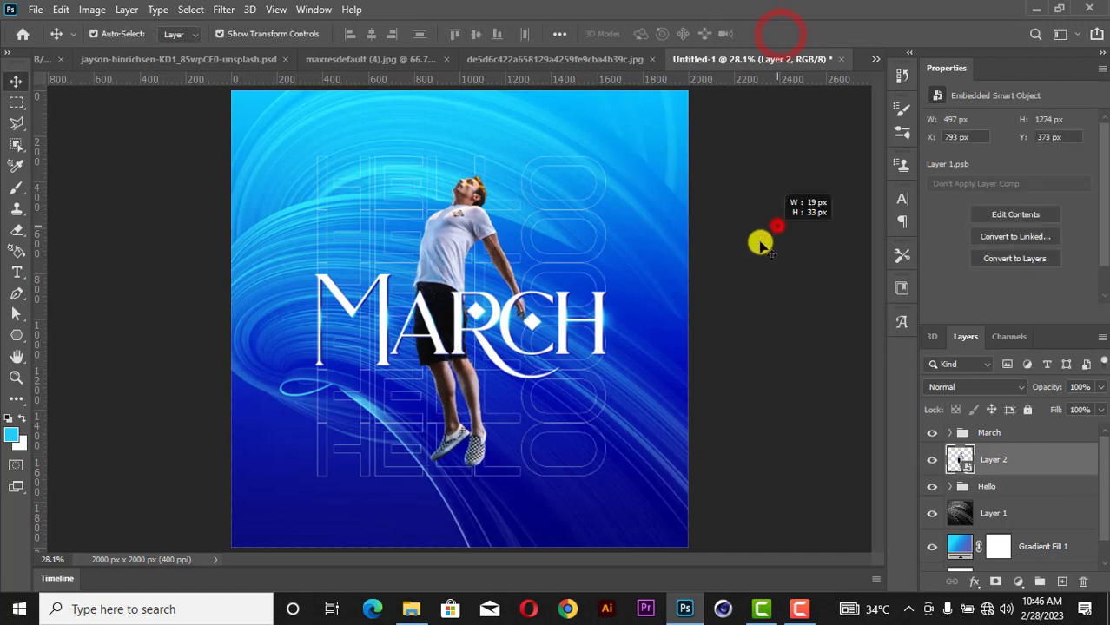
# Step: Add a new layer above the cut-out man and paint one soft black 500 px brush dab over his shorts
pyautogui.click(445, 256)
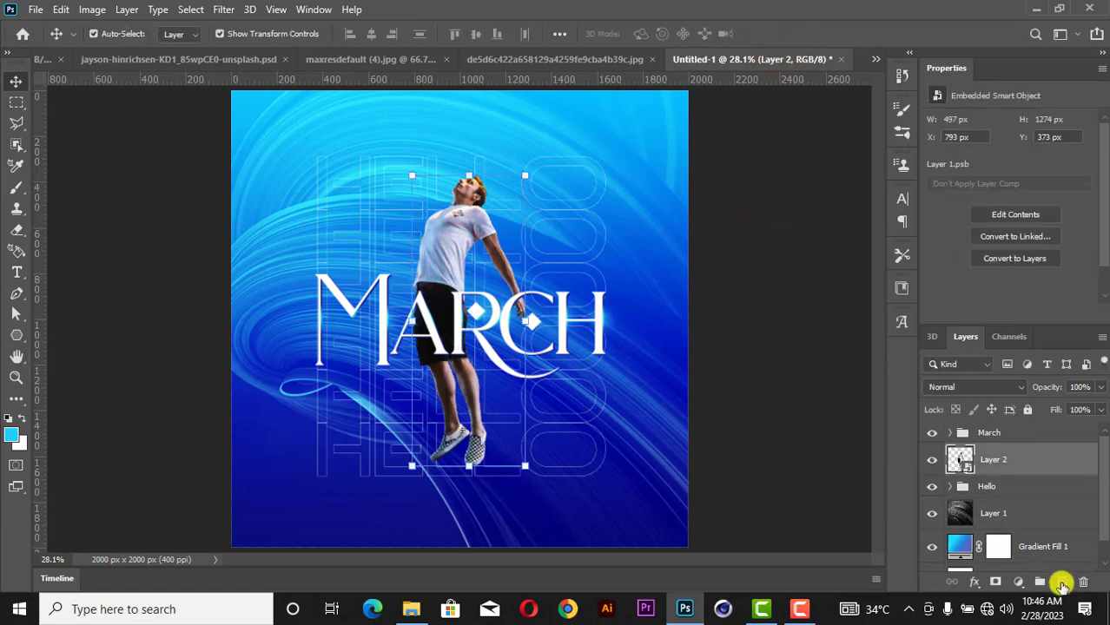
pyautogui.click(1062, 583)
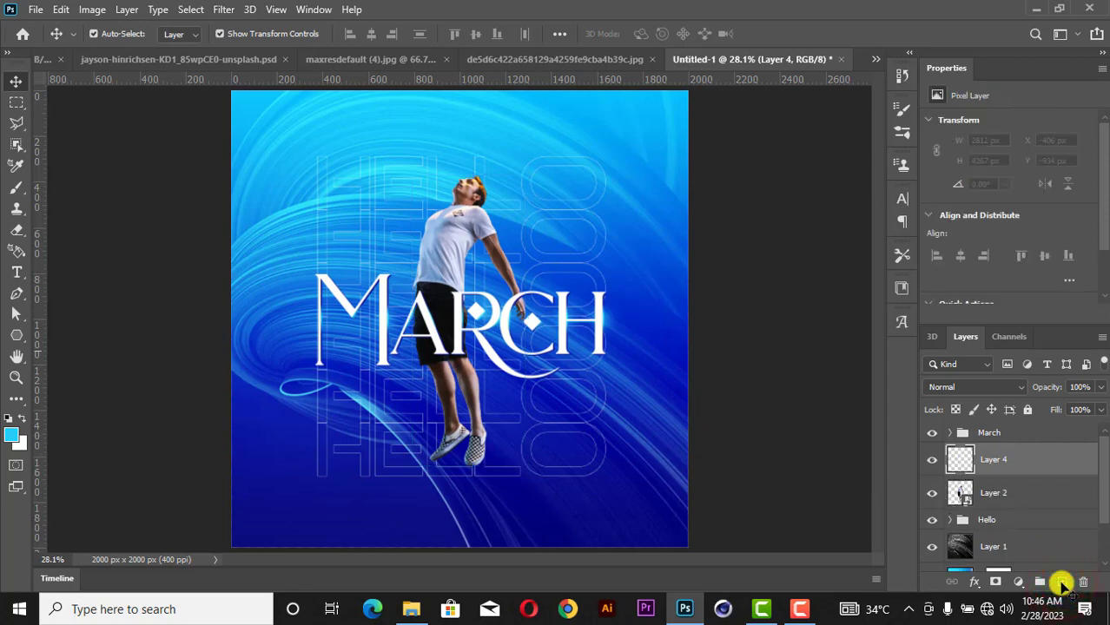
pyautogui.click(16, 184)
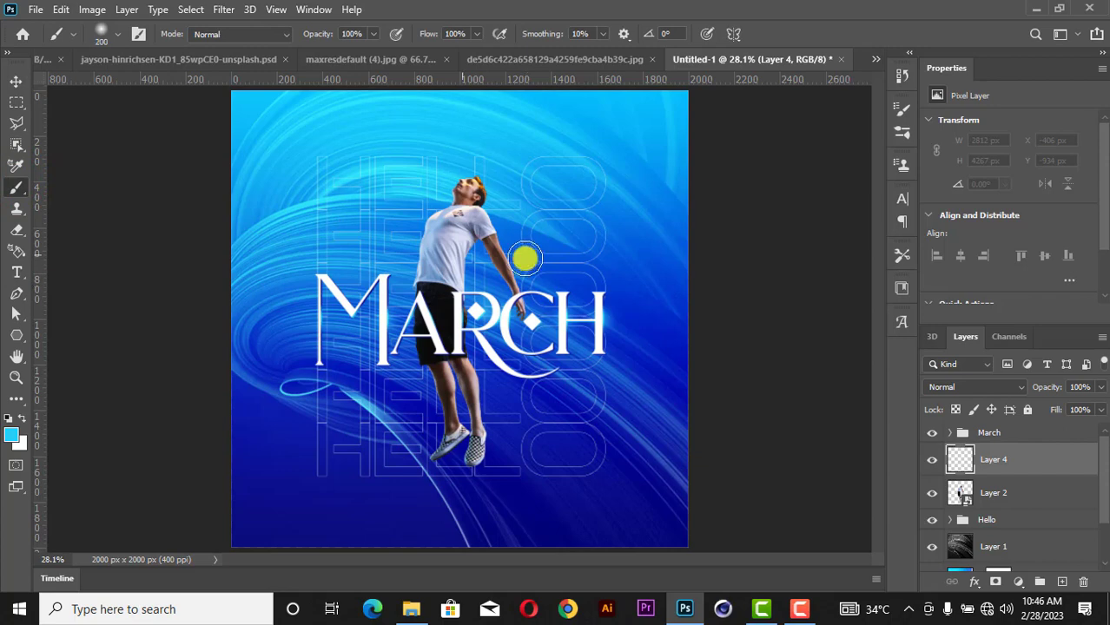
pyautogui.press(']')
pyautogui.press(']')
pyautogui.press(']')
pyautogui.press(']')
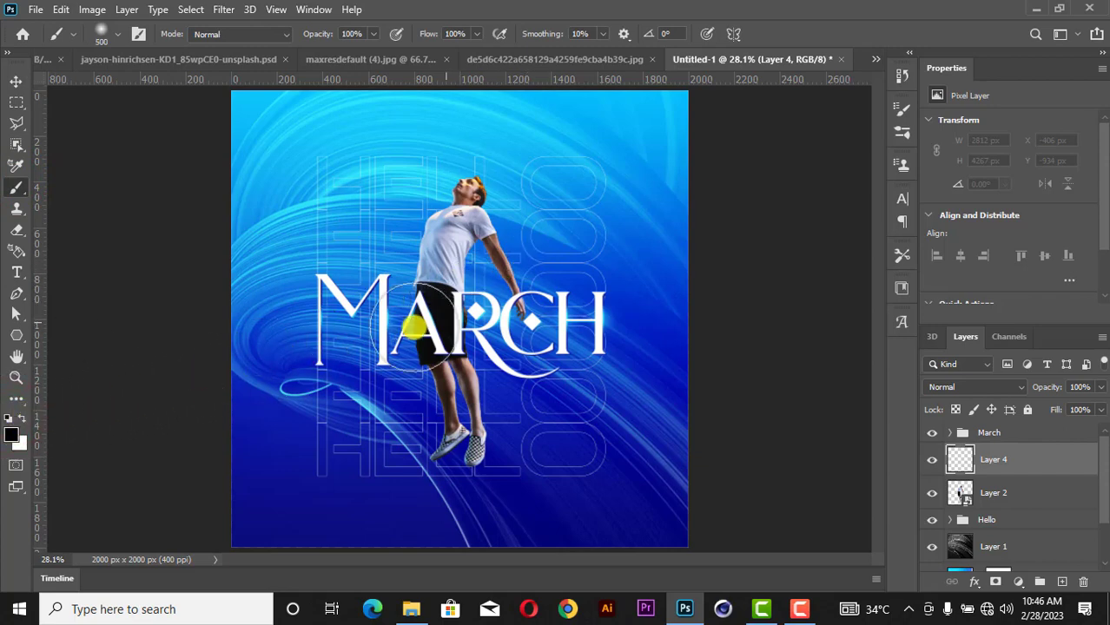
pyautogui.click(449, 319)
# Step: Flatten the black dab into a shadow about 804 × 114 px and place it just below the man's shoes
pyautogui.click(14, 76)
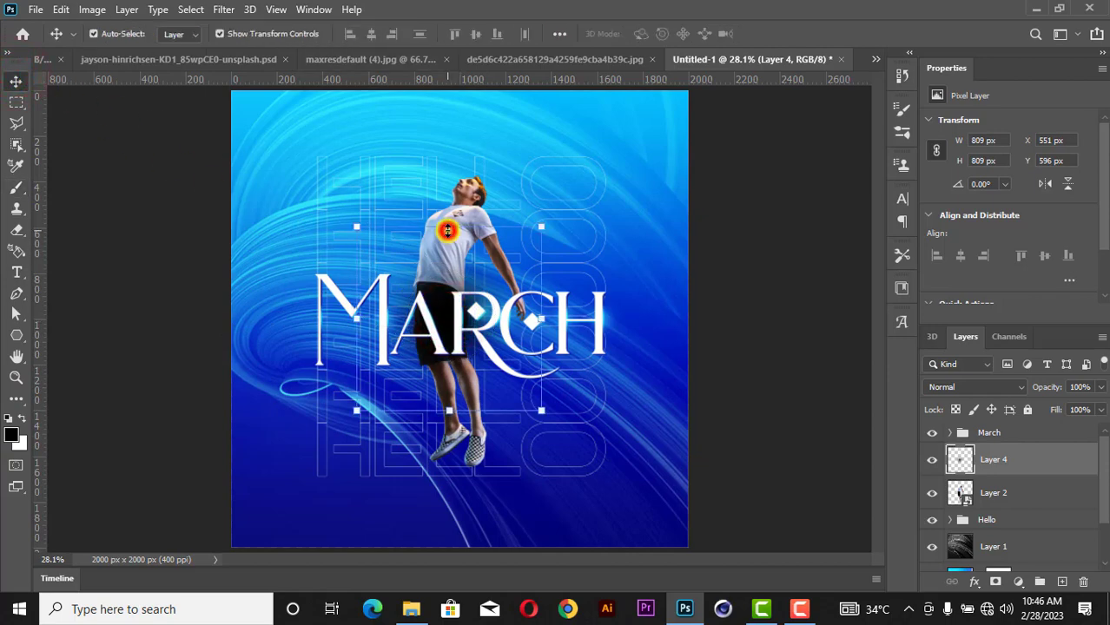
pyautogui.click(448, 229)
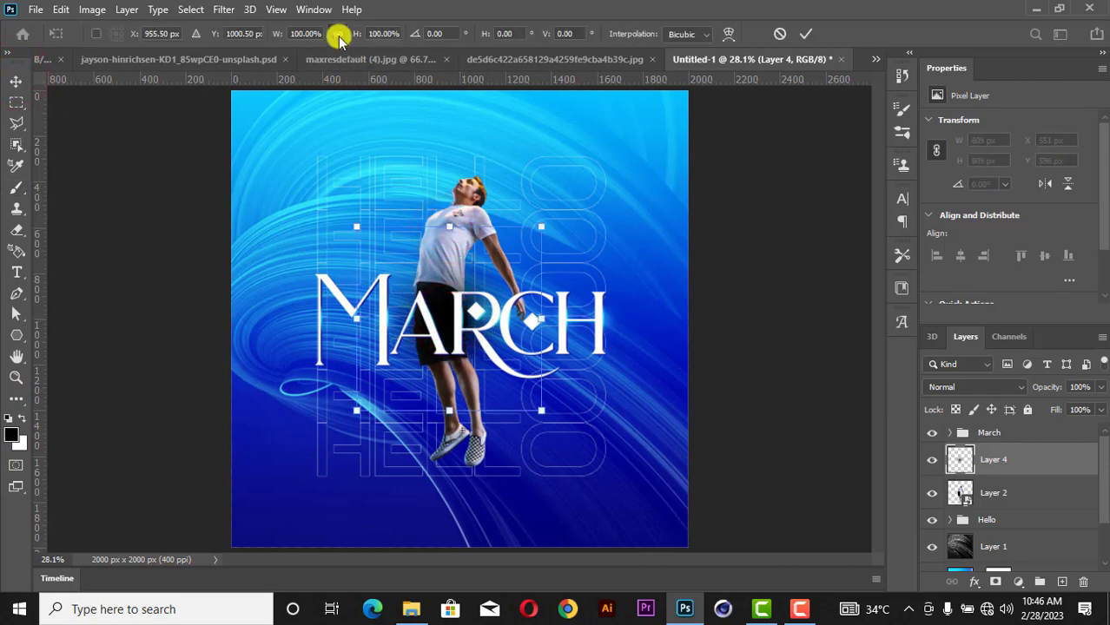
pyautogui.moveTo(445, 229); pyautogui.dragTo(528, 496)
pyautogui.click(553, 477)
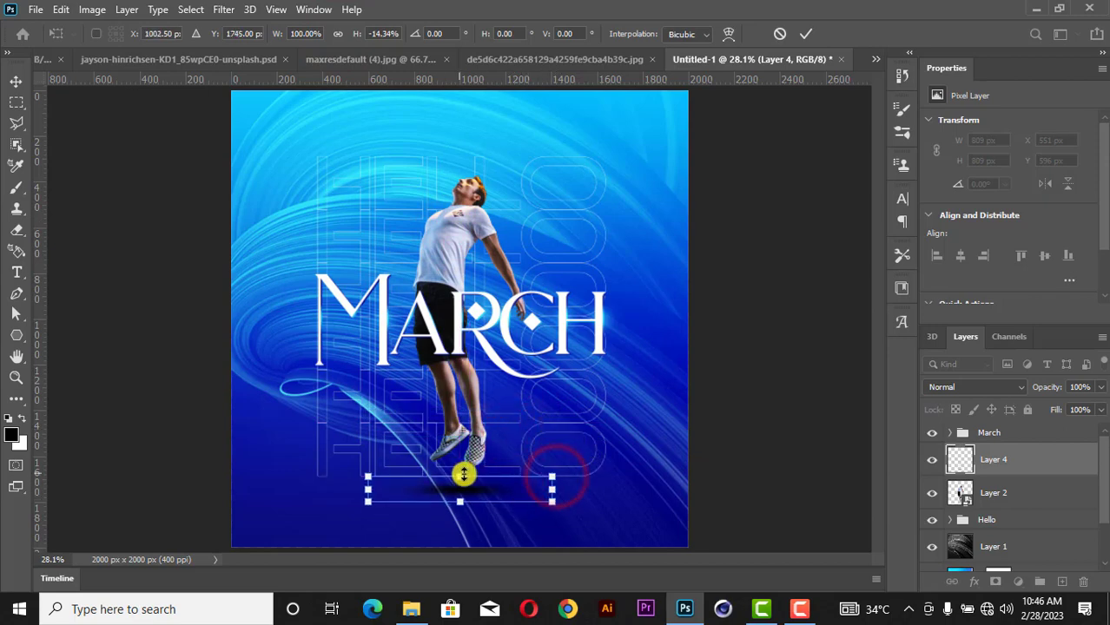
pyautogui.moveTo(460, 476); pyautogui.dragTo(479, 477)
pyautogui.click(806, 34)
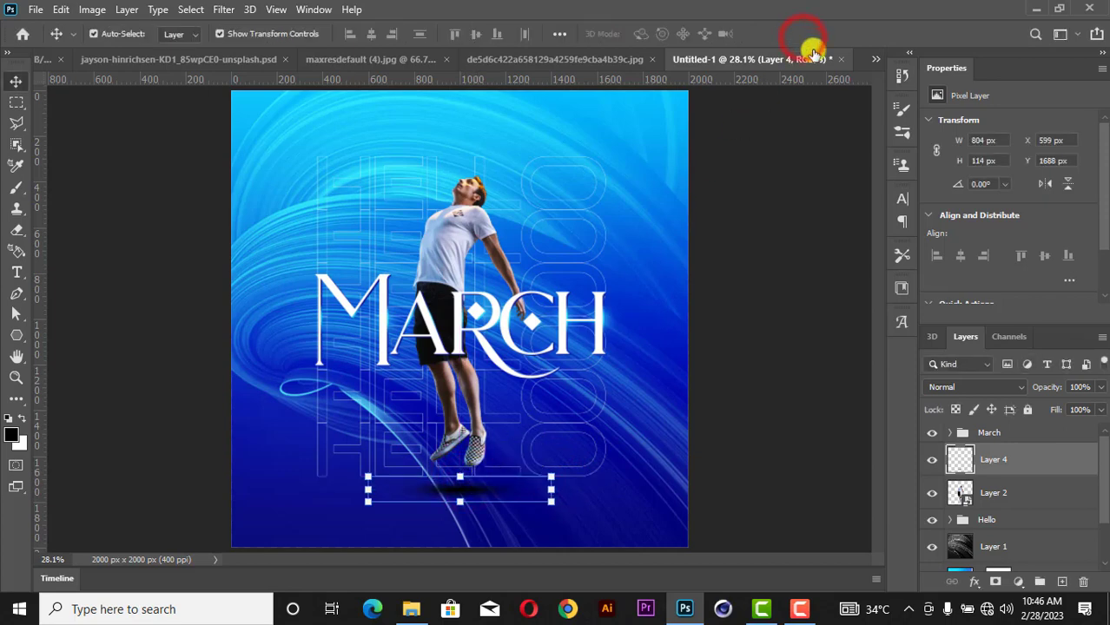
# Step: Lower the shadow's opacity to 70% and nudge it slightly down beneath the shoes
pyautogui.moveTo(1100, 387); pyautogui.dragTo(1074, 415)
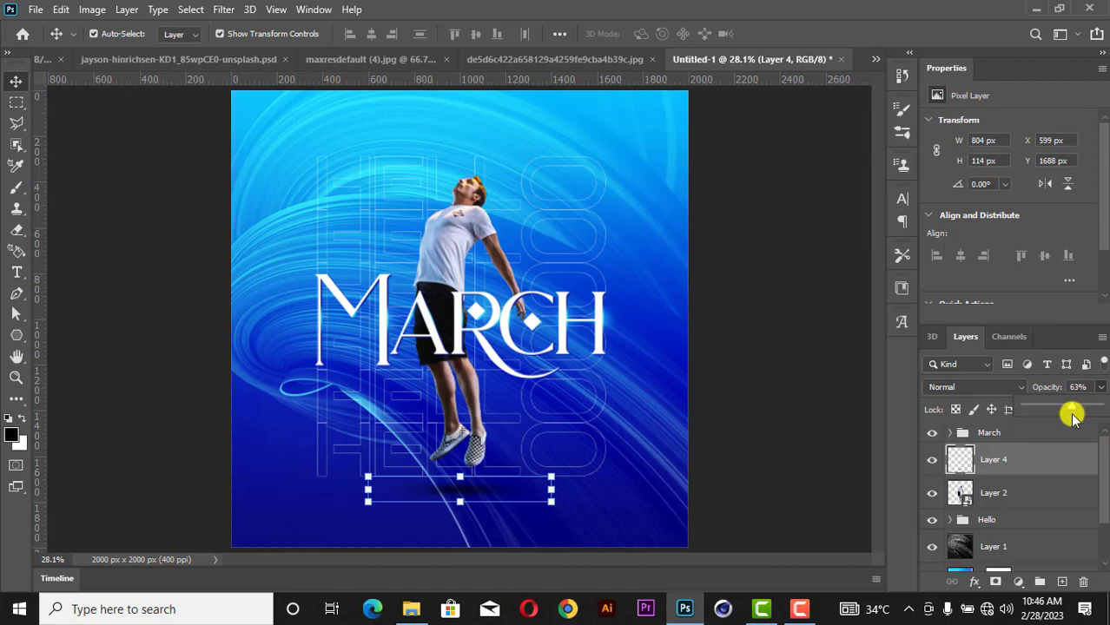
pyautogui.click(756, 237)
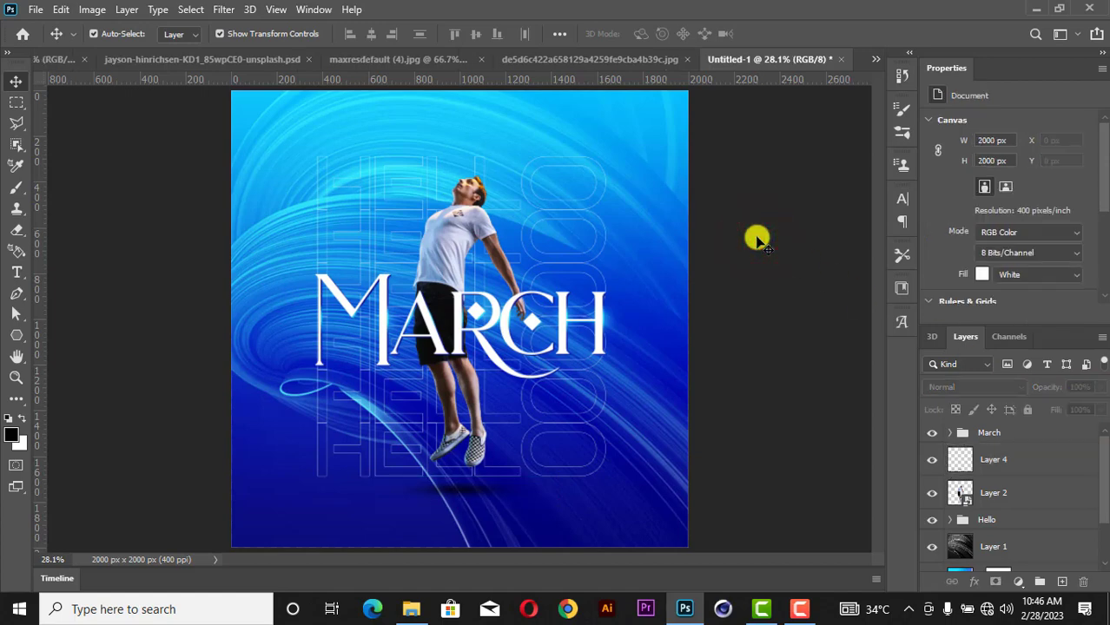
pyautogui.click(468, 483)
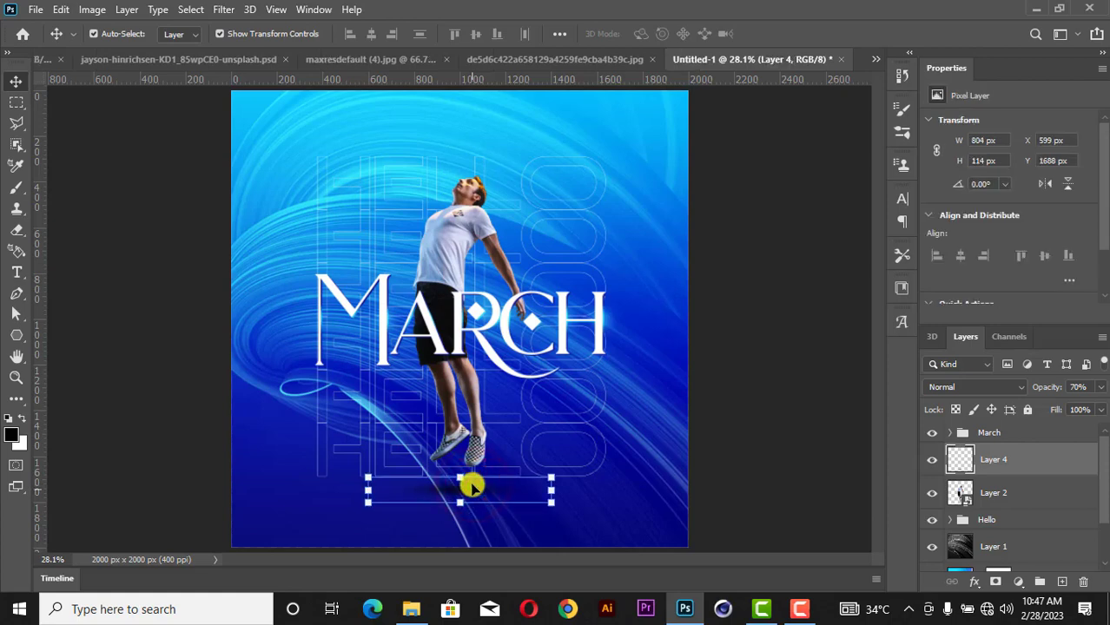
pyautogui.moveTo(470, 486); pyautogui.dragTo(470, 487)
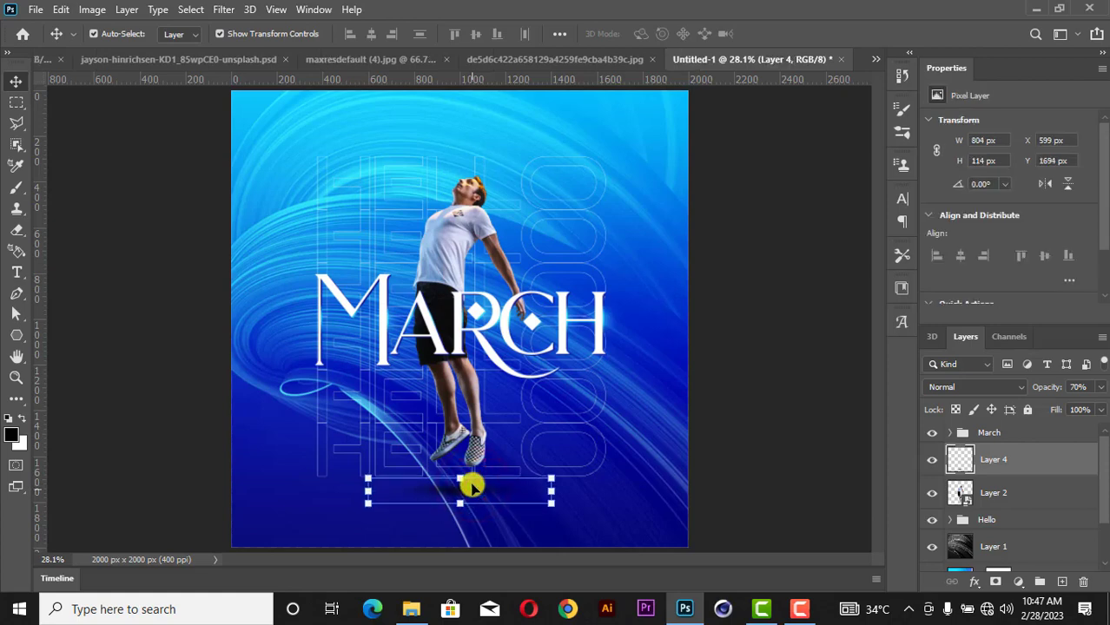
pyautogui.click(782, 201)
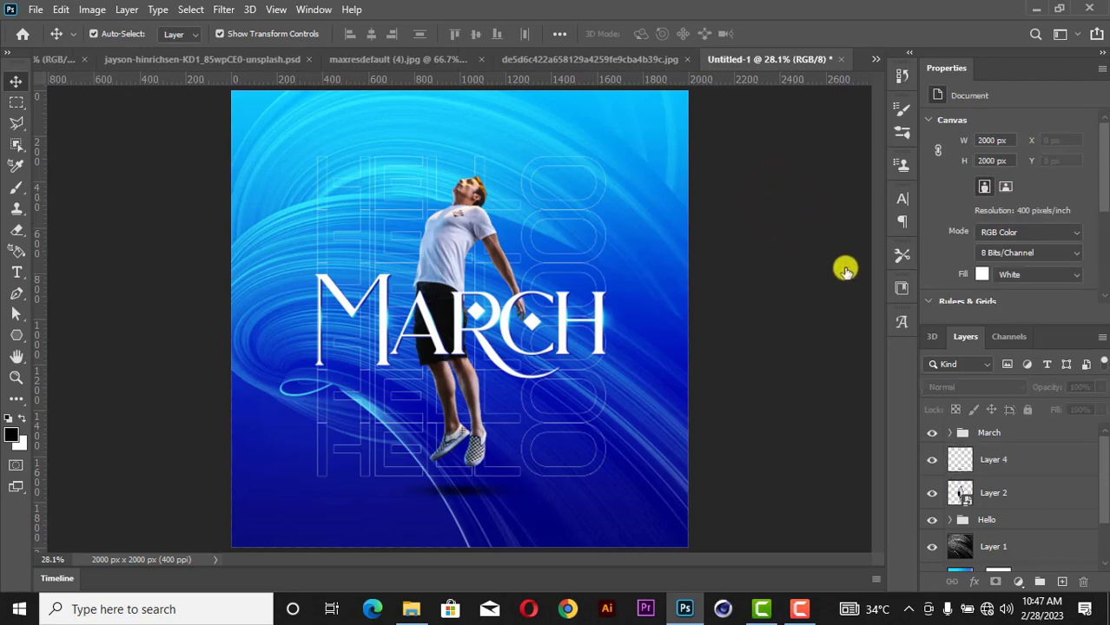
# Step: Group the shadow layer with the cut-out man and name the group Pic
pyautogui.click(1014, 454)
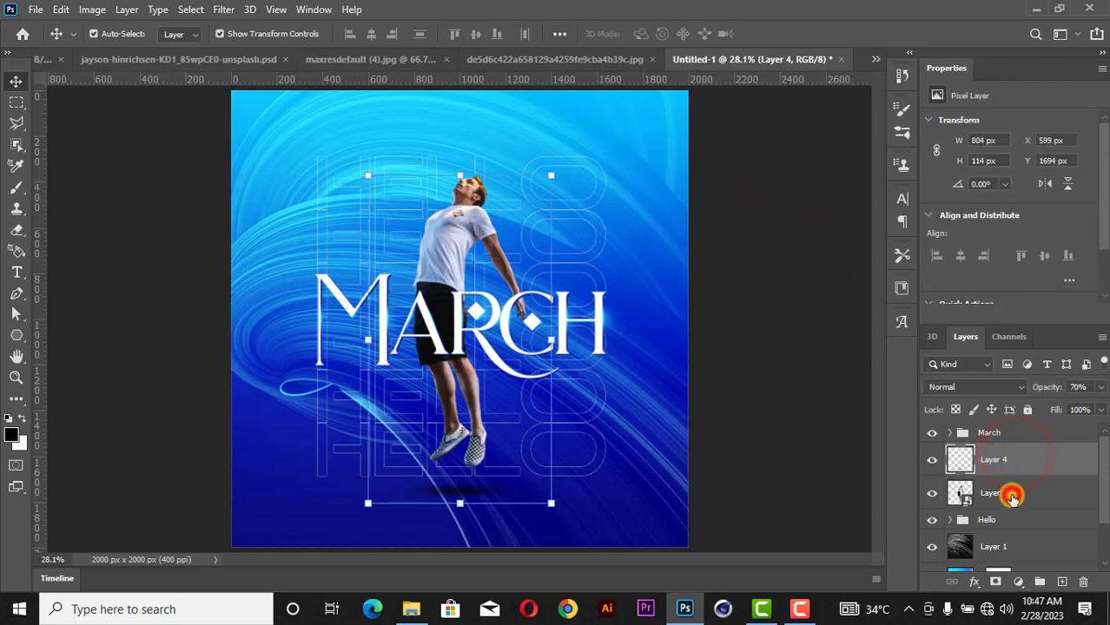
pyautogui.keyDown('ctrl'); pyautogui.click(1013, 494); pyautogui.keyUp('ctrl')
pyautogui.hotkey('ctrl', 'g')
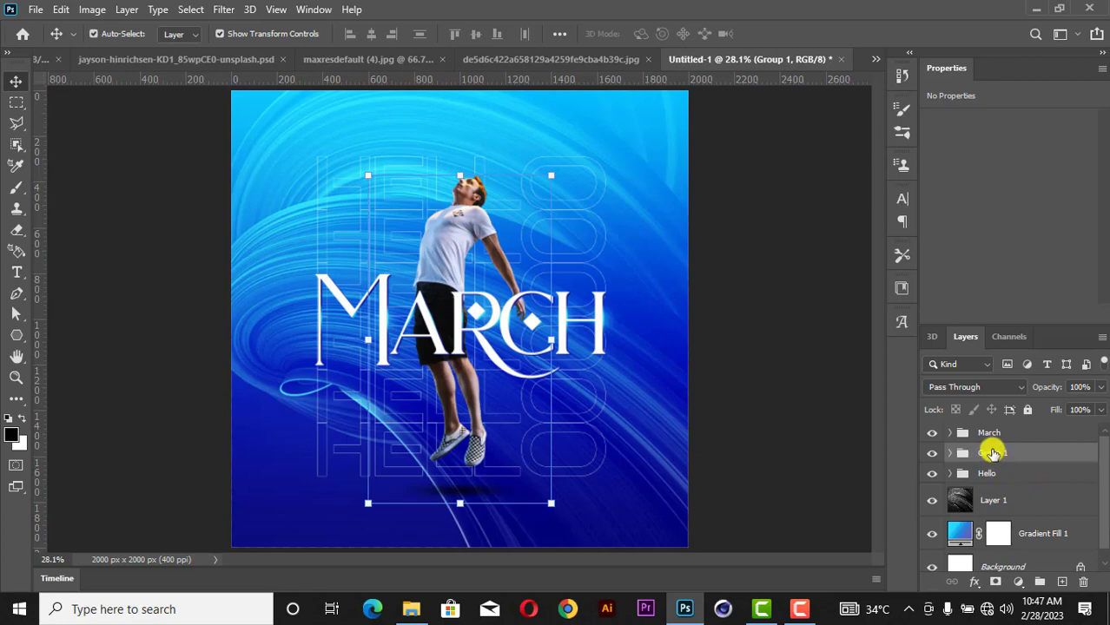
pyautogui.doubleClick(993, 453)
pyautogui.press('Return')
# Step: Copy the blue lens flare from maxresdefault (4).jpg into the flyer as a layer above the March group
pyautogui.click(1001, 434)
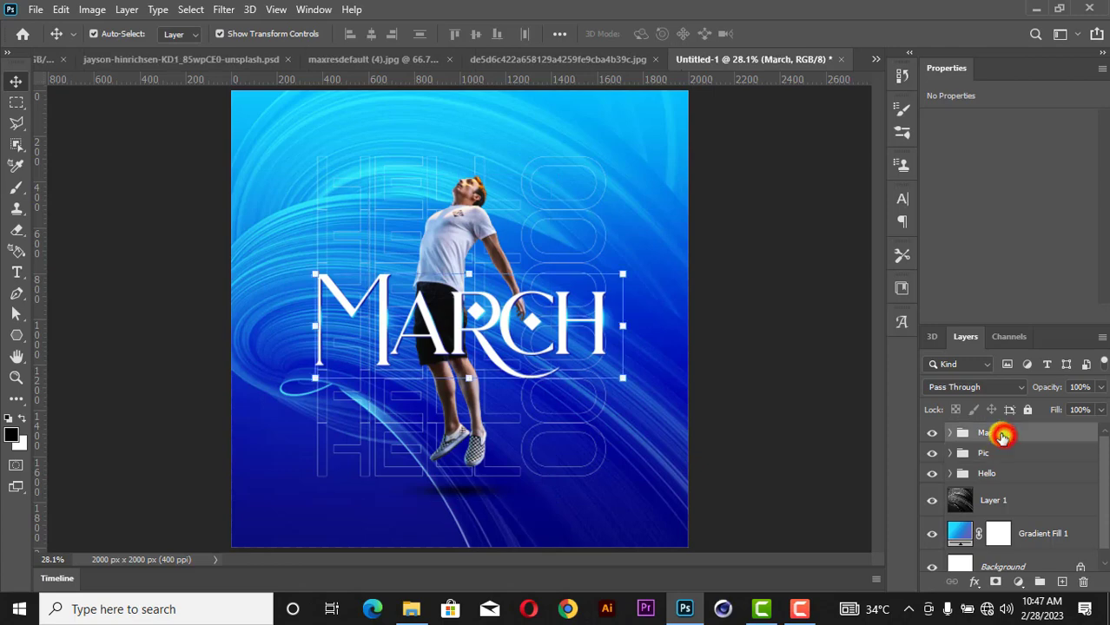
pyautogui.click(330, 57)
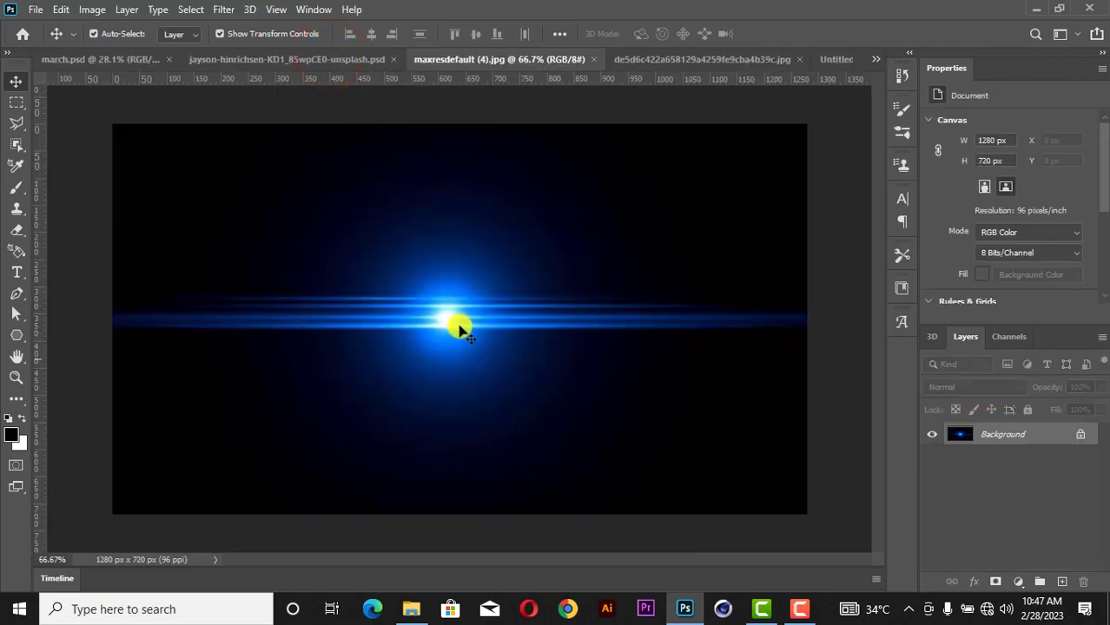
pyautogui.moveTo(462, 337); pyautogui.dragTo(474, 162)
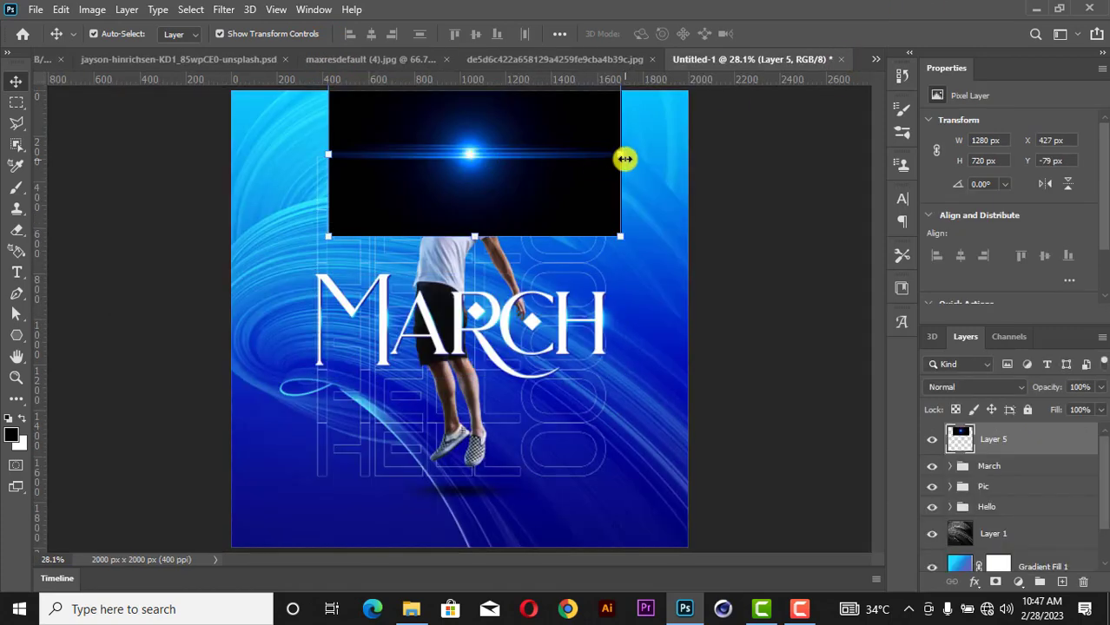
# Step: Scale the lens flare proportionally to about 2964 × 1667 px and place its glow at the canvas's upper edge
pyautogui.moveTo(625, 159); pyautogui.dragTo(687, 122)
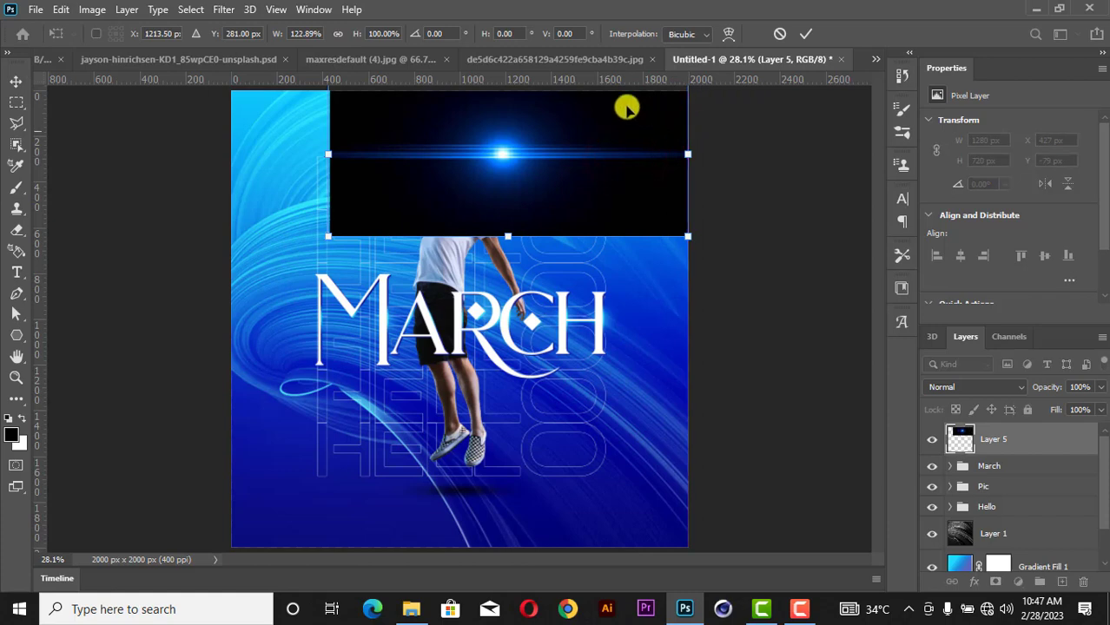
pyautogui.hotkey('ctrl', 'z')
pyautogui.click(338, 33)
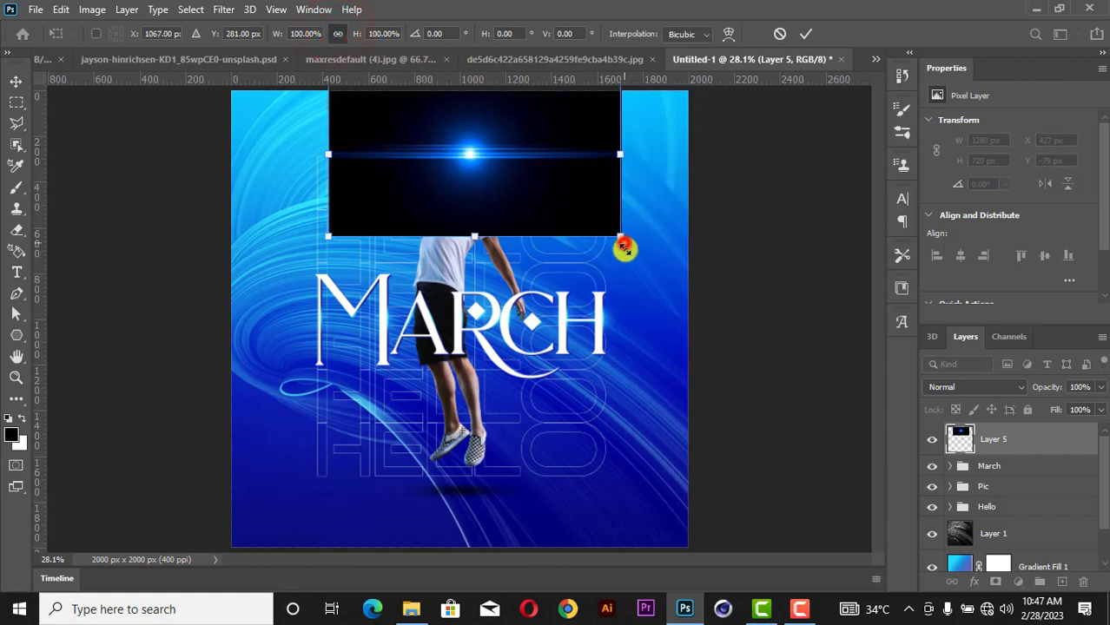
pyautogui.moveTo(625, 249); pyautogui.dragTo(895, 402)
pyautogui.moveTo(555, 265); pyautogui.dragTo(426, 200)
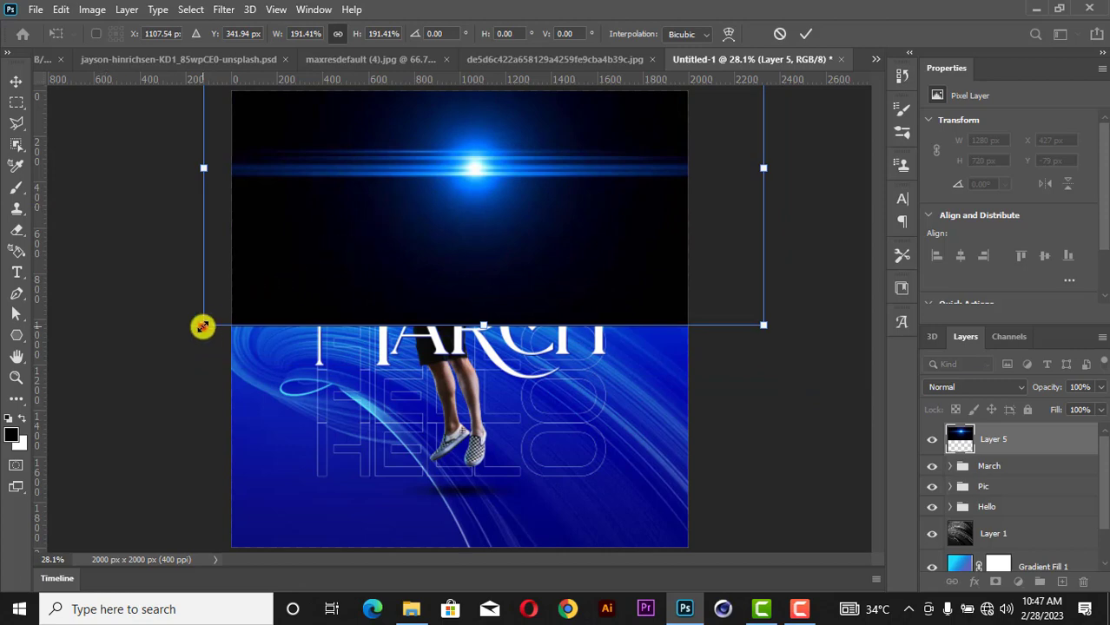
pyautogui.moveTo(202, 326); pyautogui.dragTo(89, 399)
pyautogui.moveTo(420, 218); pyautogui.dragTo(446, 121)
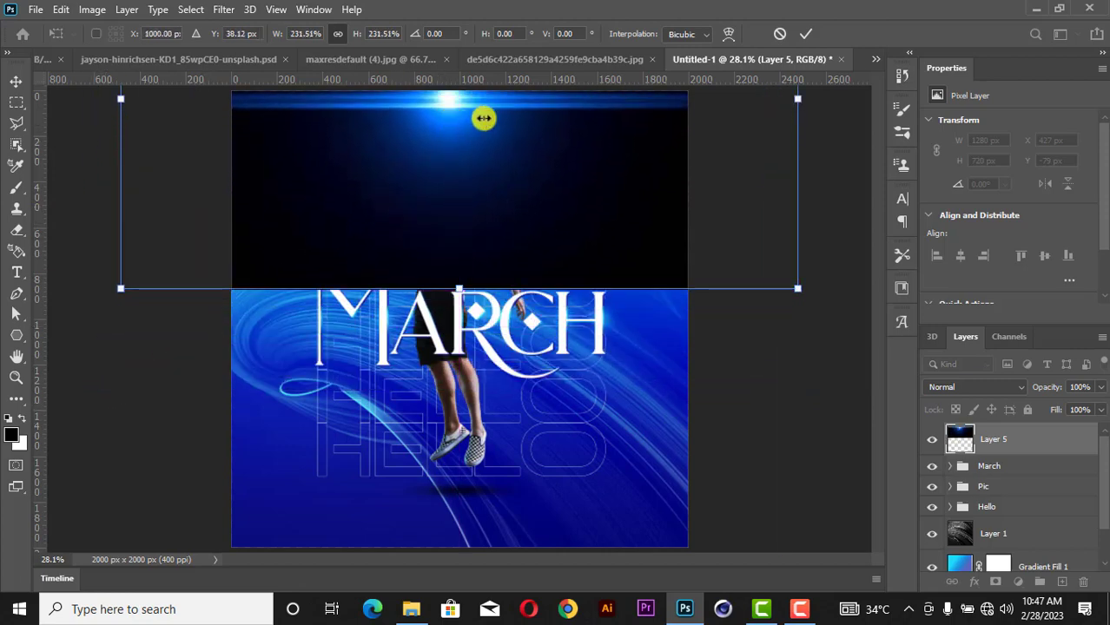
pyautogui.click(806, 34)
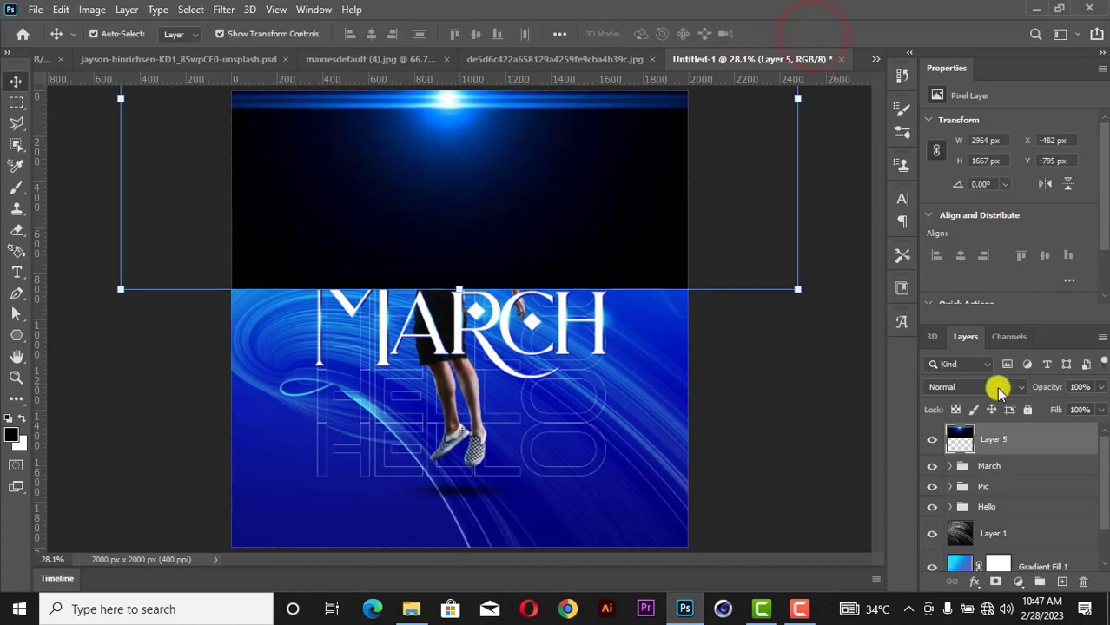
# Step: Set the flare layer's blend mode to Screen and enlarge it proportionally to about 4629 × 2603 px
pyautogui.click(997, 390)
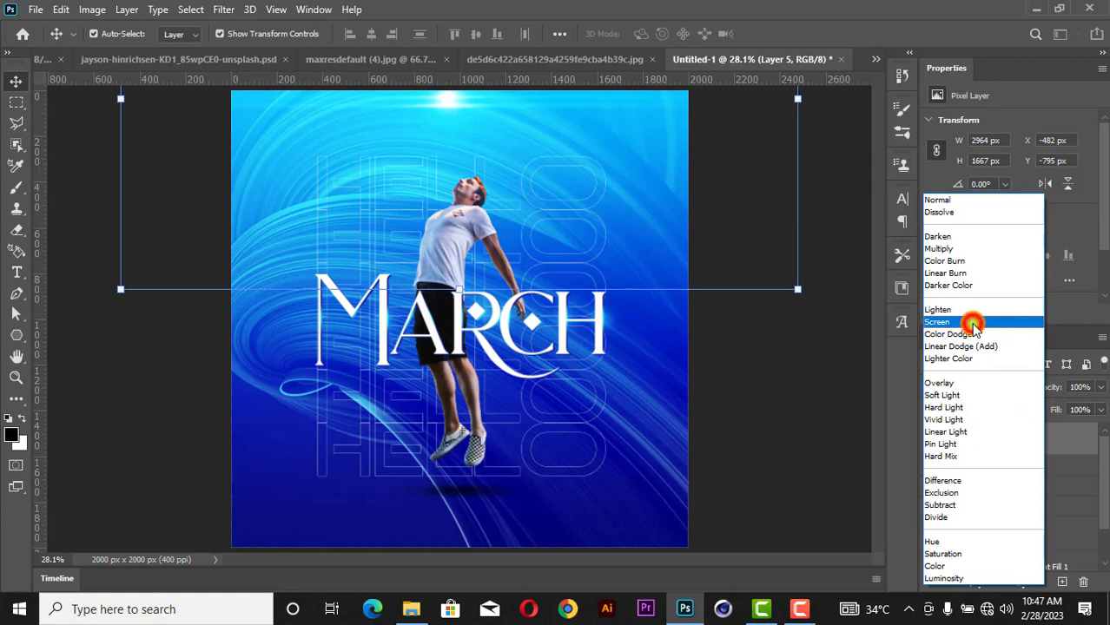
pyautogui.click(972, 323)
pyautogui.moveTo(455, 290); pyautogui.dragTo(518, 501)
pyautogui.moveTo(465, 218); pyautogui.dragTo(501, 169)
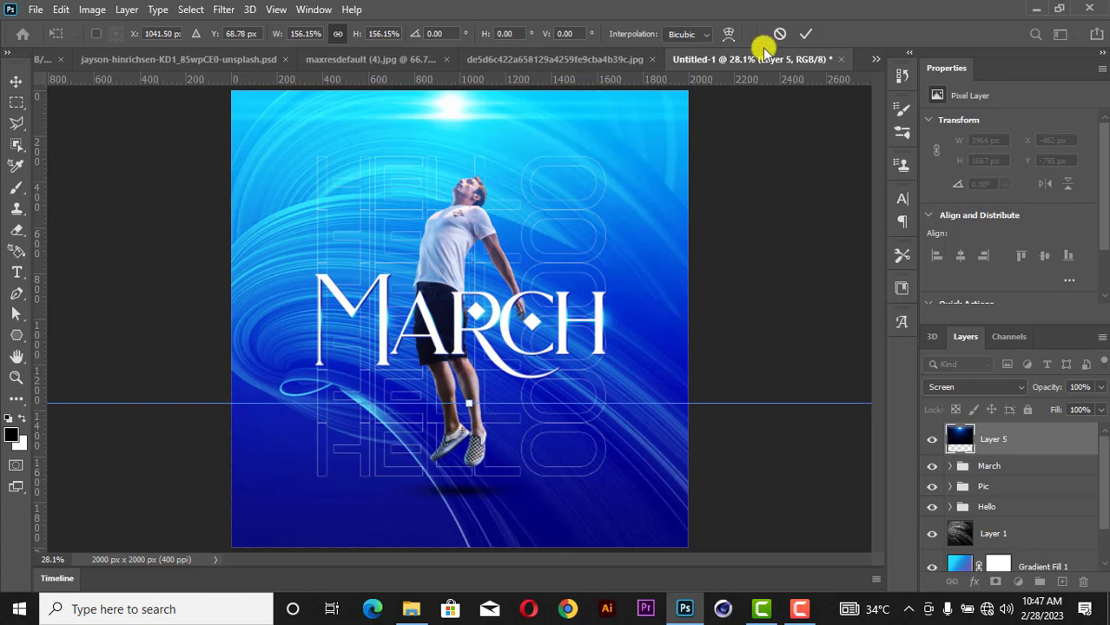
pyautogui.click(806, 33)
pyautogui.click(784, 497)
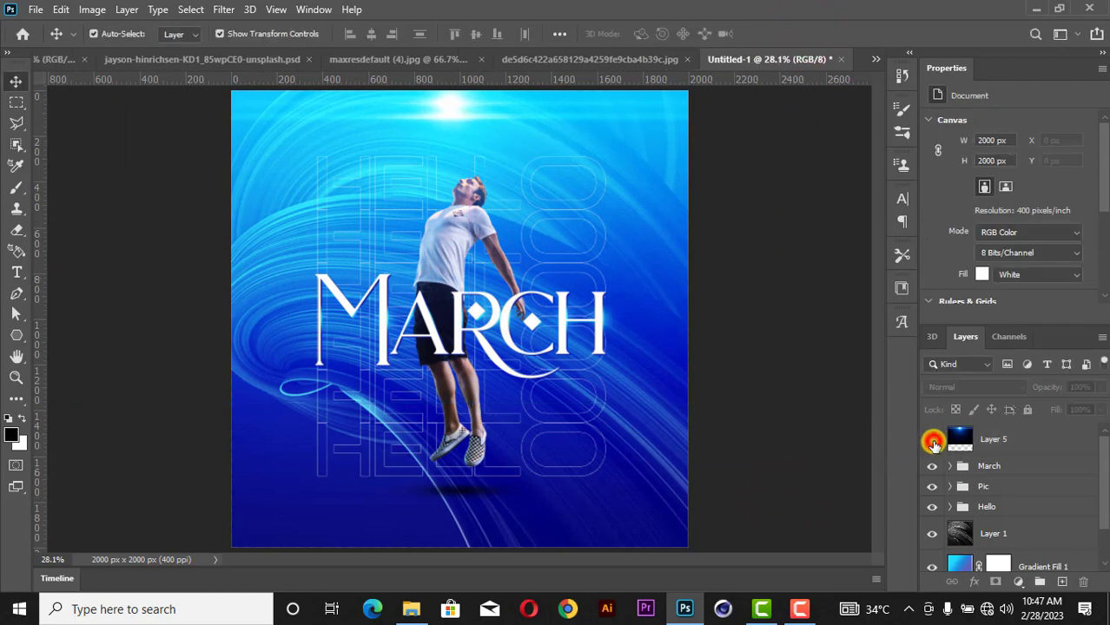
# Step: Compare the flyer with and without the flare, then enlarge the flare to about 5053 × 2842 px, centred on the canvas's upper edge
pyautogui.click(933, 441)
pyautogui.click(932, 441)
pyautogui.moveTo(533, 150)
pyautogui.mouseDown()
pyautogui.moveTo(540, 142)
pyautogui.moveTo(548, 154)
pyautogui.mouseUp()
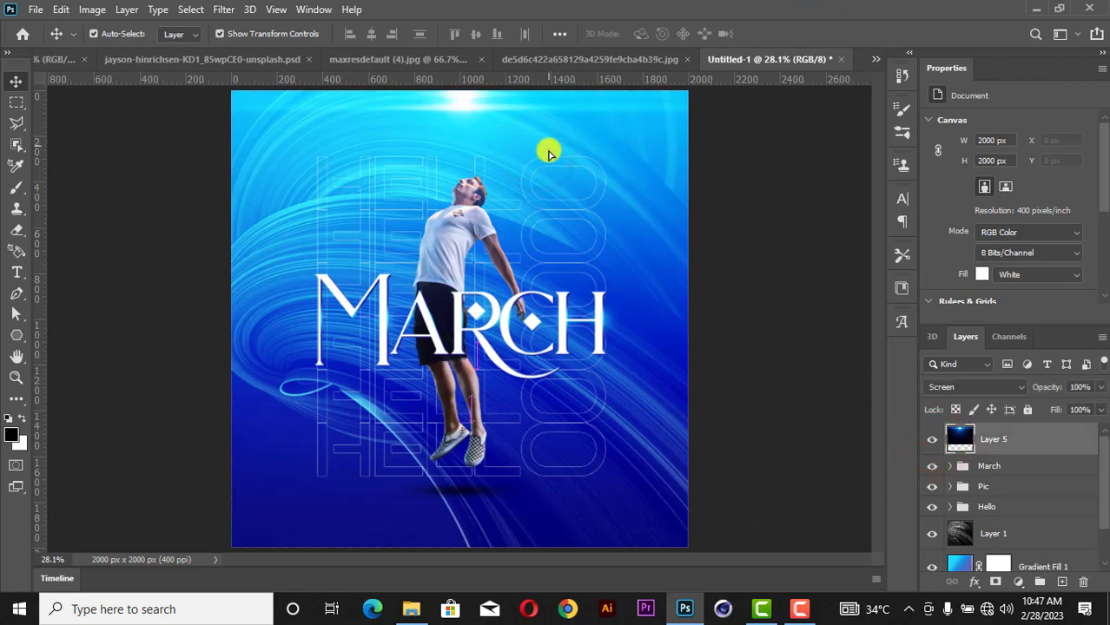
pyautogui.hotkey('ctrl', 't')
pyautogui.moveTo(479, 391); pyautogui.dragTo(463, 451)
pyautogui.moveTo(508, 276); pyautogui.dragTo(504, 236)
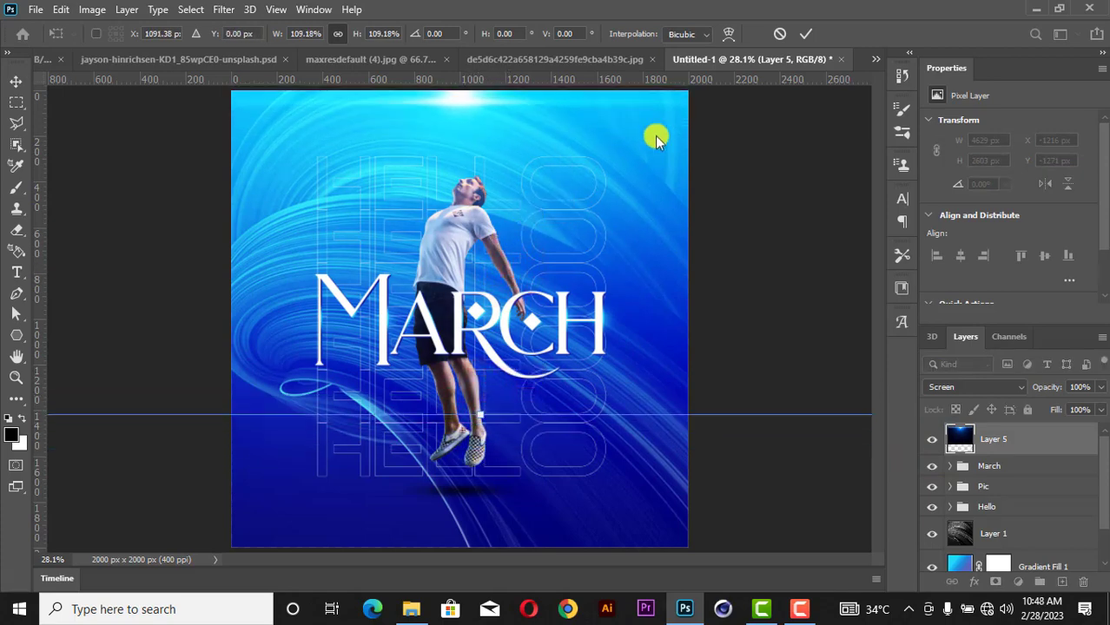
pyautogui.click(807, 34)
pyautogui.click(779, 290)
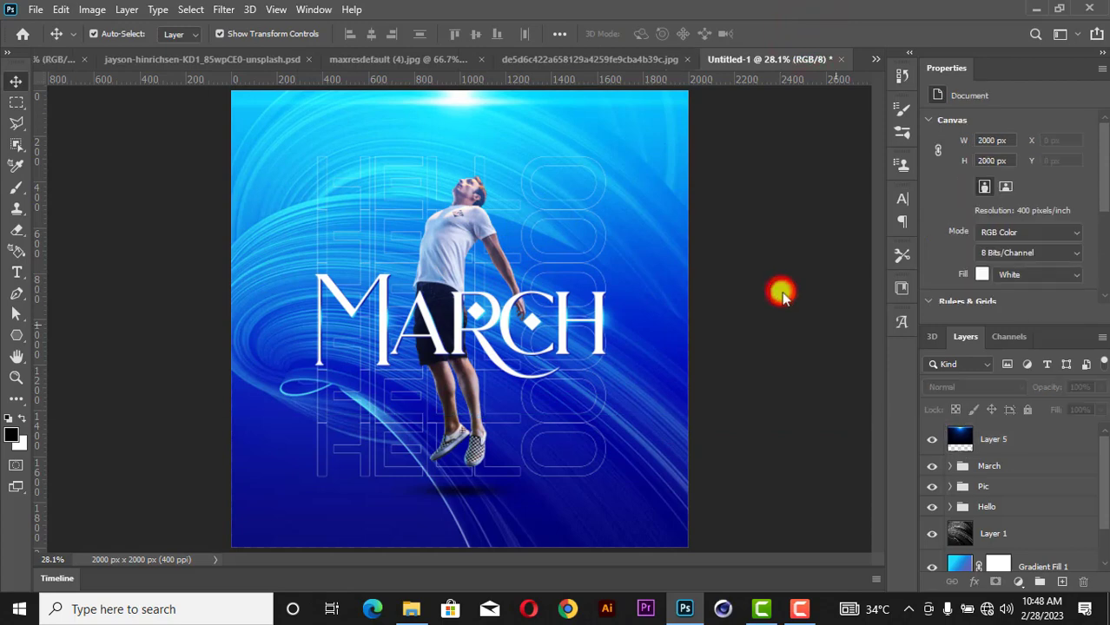
# Step: Stamp all visible layers into a new layer above the flare and open it in the Camera Raw filter
pyautogui.click(1023, 443)
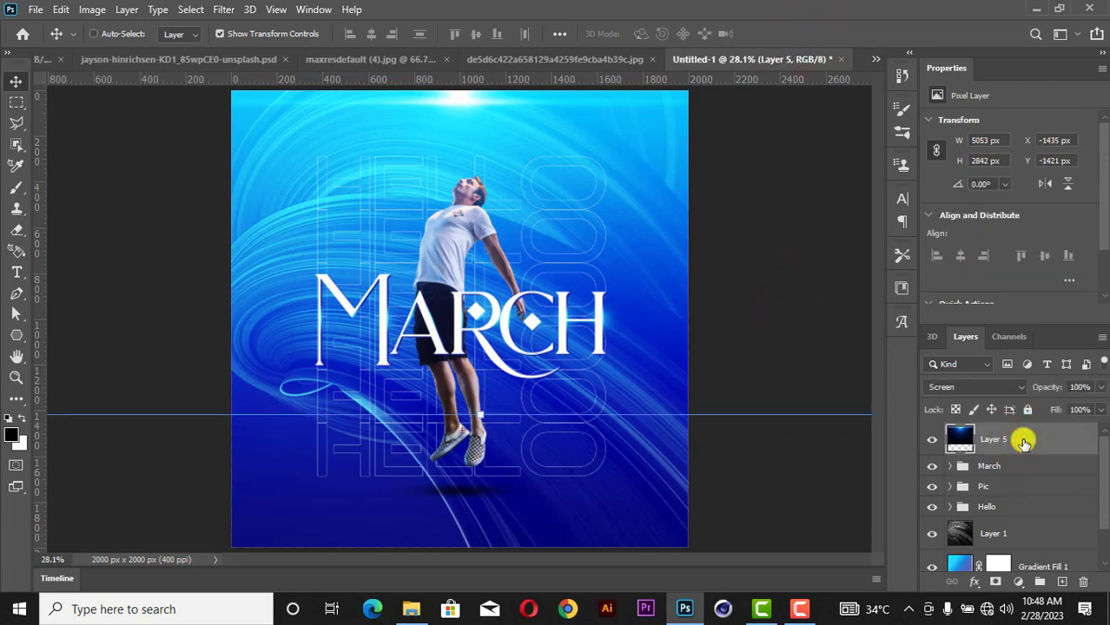
pyautogui.hotkey('ctrl', 'shift', 'alt', 'e')
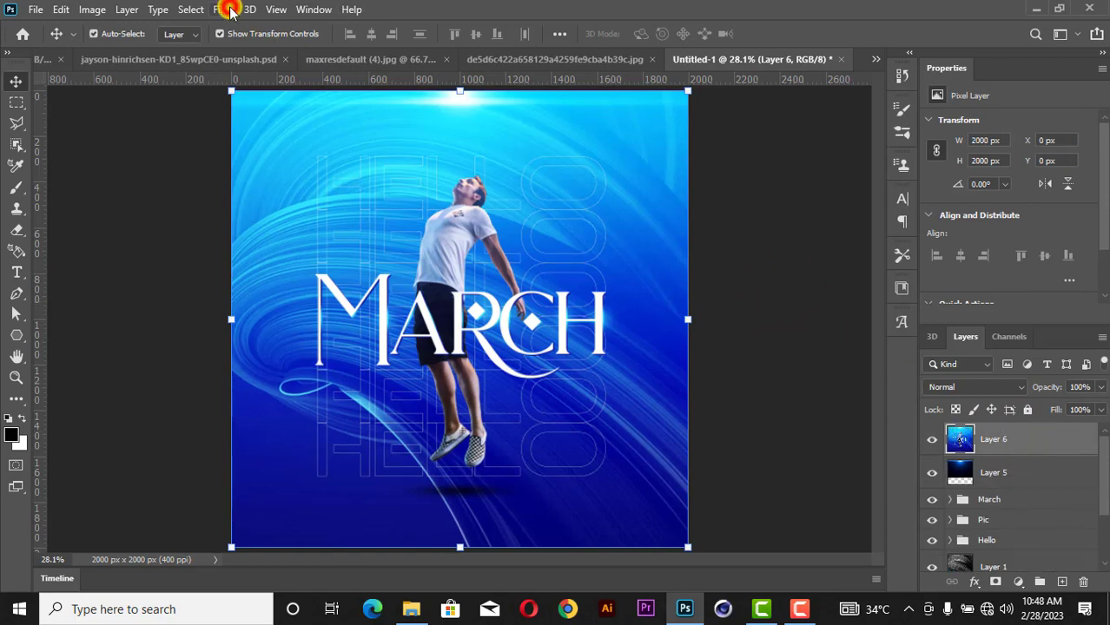
pyautogui.click(226, 9)
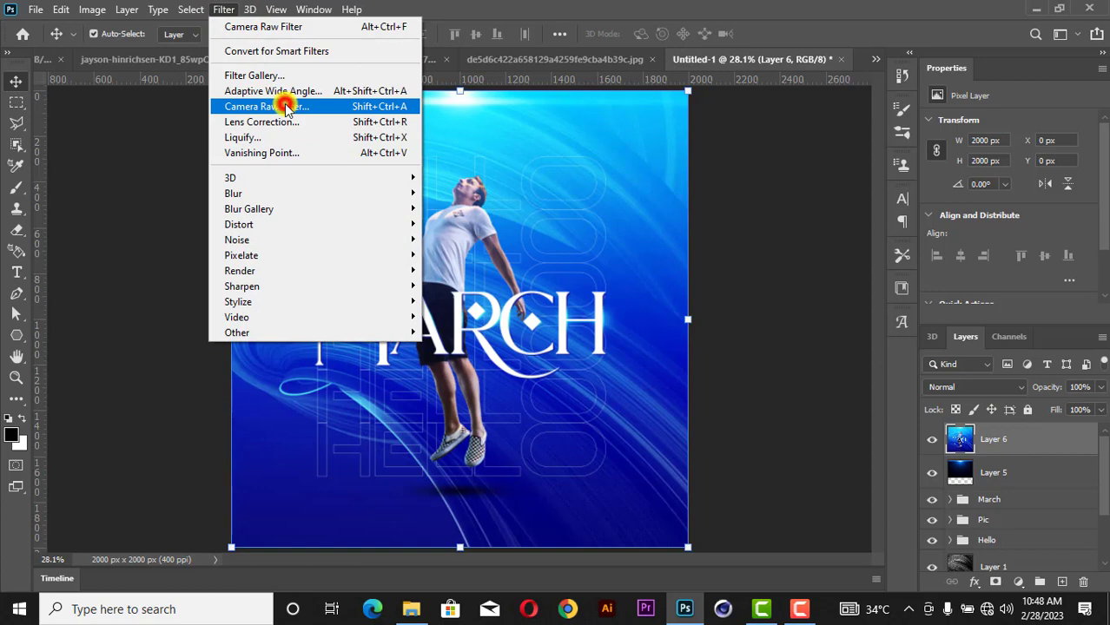
pyautogui.click(285, 106)
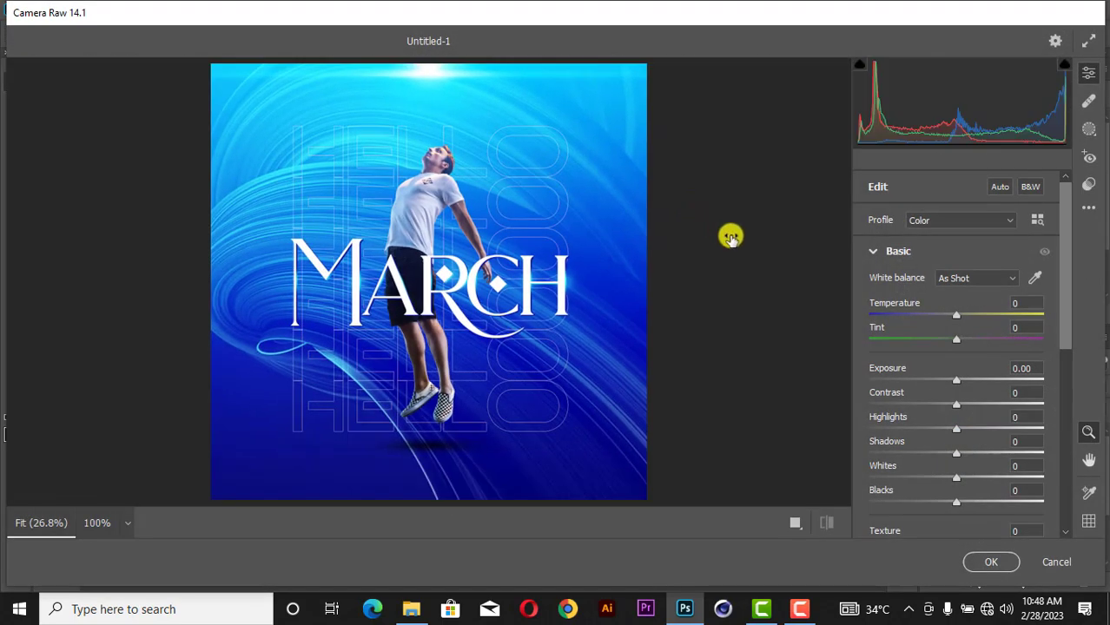
# Step: Set contrast to +10, highlights to -8, blacks to -10, texture to +17, clarity to +7 and vibrance to +13
pyautogui.moveTo(957, 401); pyautogui.dragTo(949, 439)
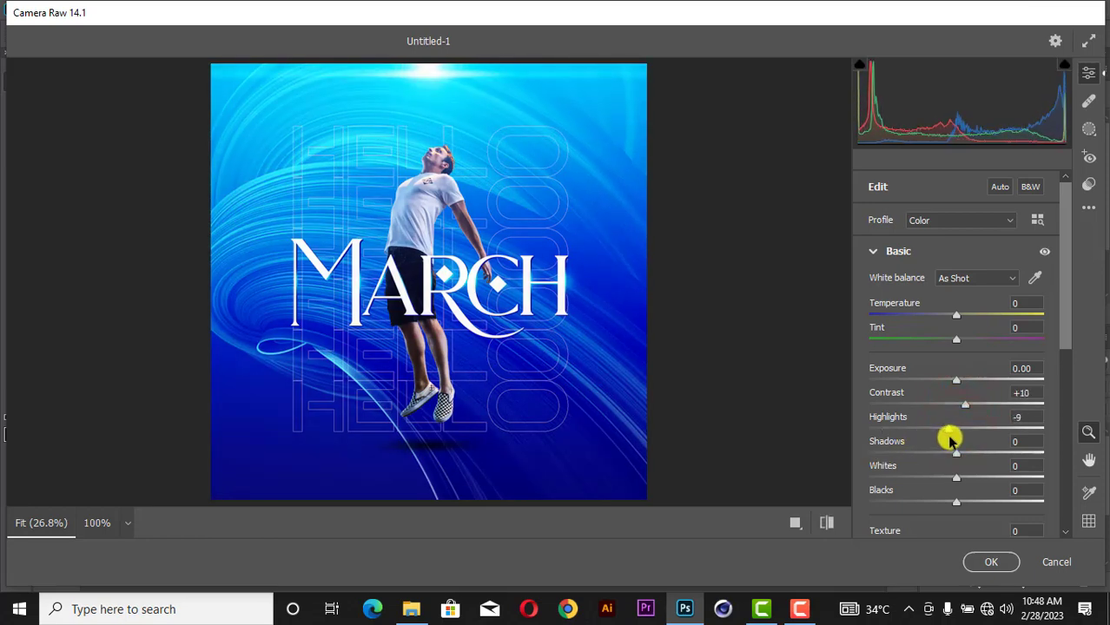
pyautogui.moveTo(956, 504); pyautogui.dragTo(948, 502)
pyautogui.scroll(-3, 960, 426)
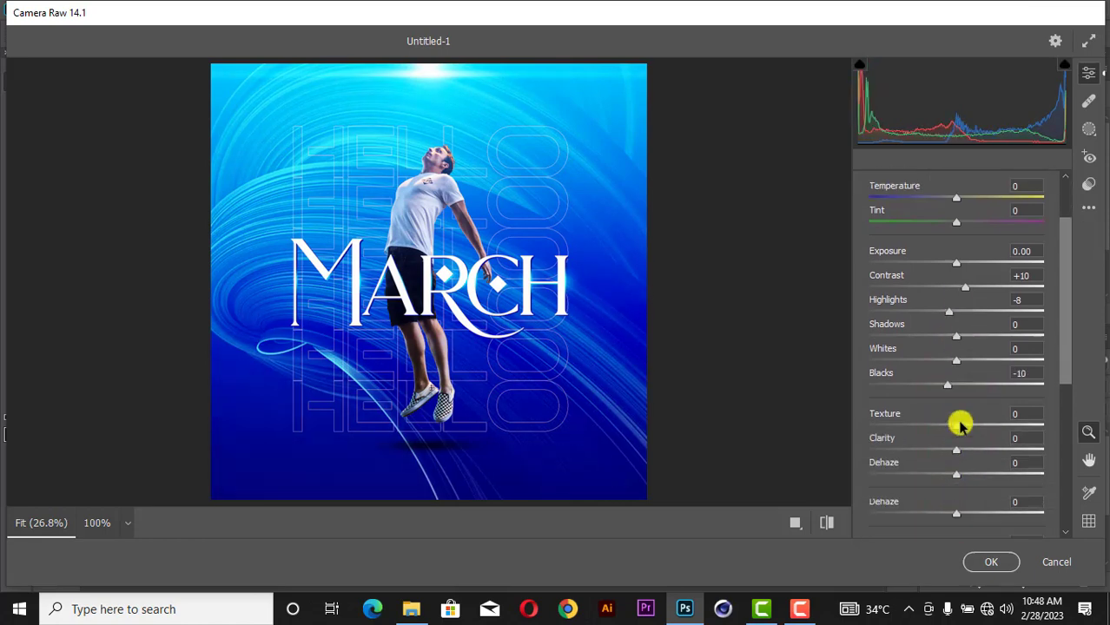
pyautogui.moveTo(959, 424); pyautogui.dragTo(962, 448)
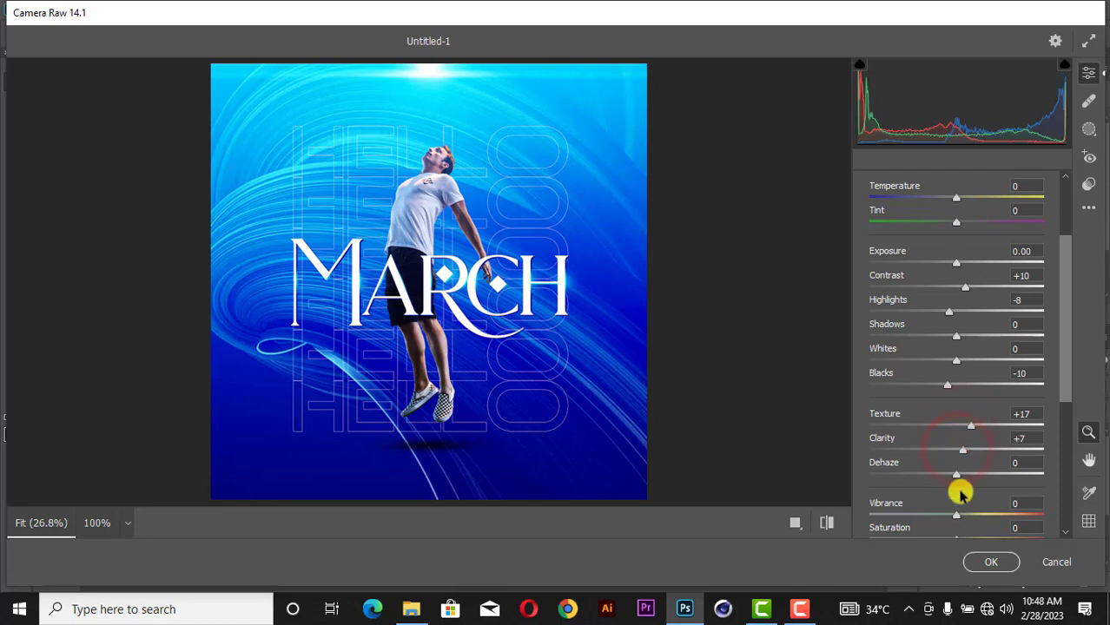
pyautogui.moveTo(956, 514); pyautogui.dragTo(967, 513)
pyautogui.scroll(-2, 970, 513)
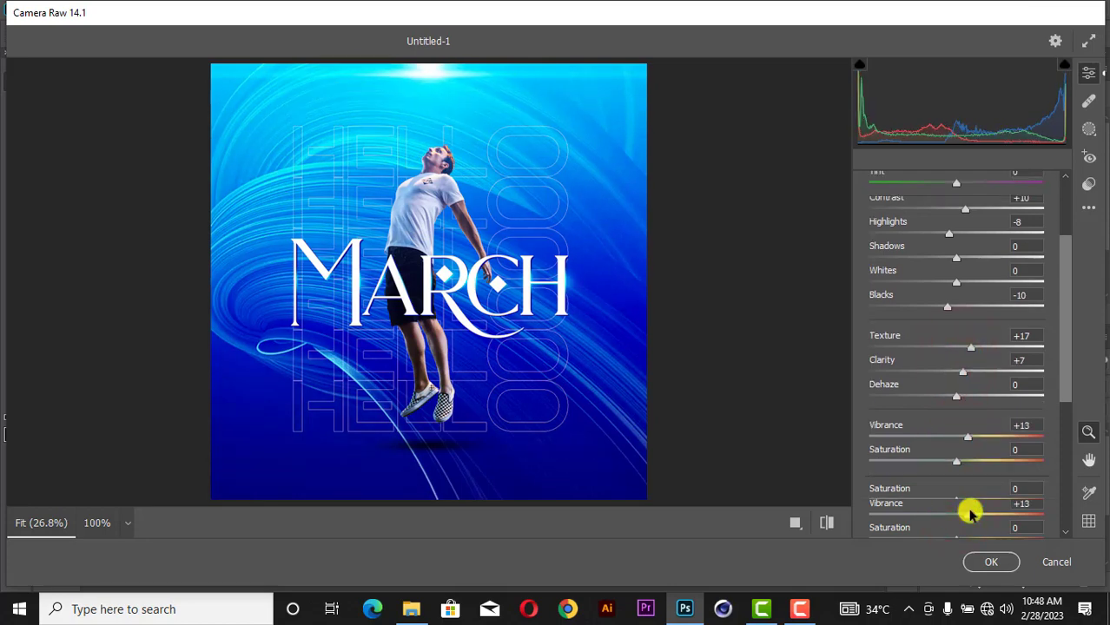
# Step: Set sharpening to 19 and vignetting to -15, and apply the Camera Raw adjustments
pyautogui.click(872, 485)
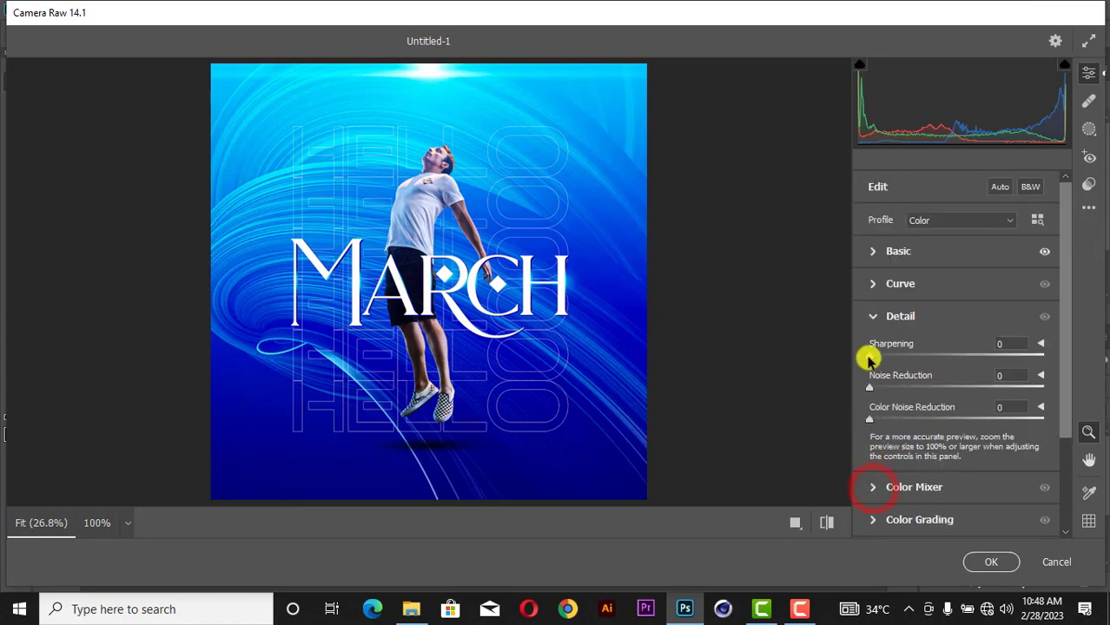
pyautogui.moveTo(870, 358); pyautogui.dragTo(890, 360)
pyautogui.scroll(-3, 890, 361)
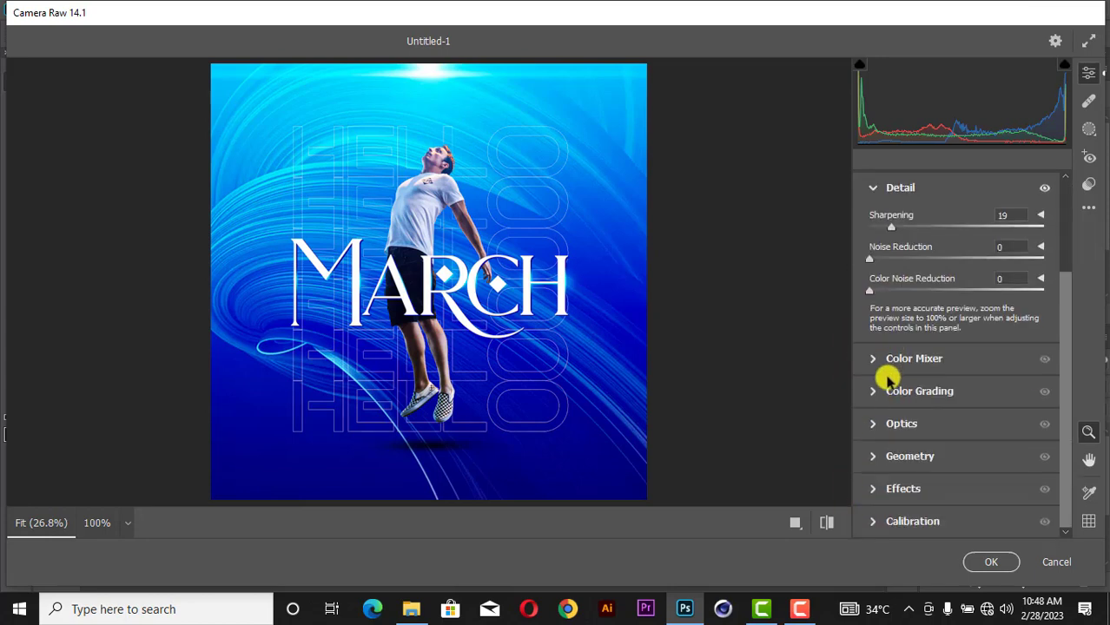
pyautogui.click(872, 489)
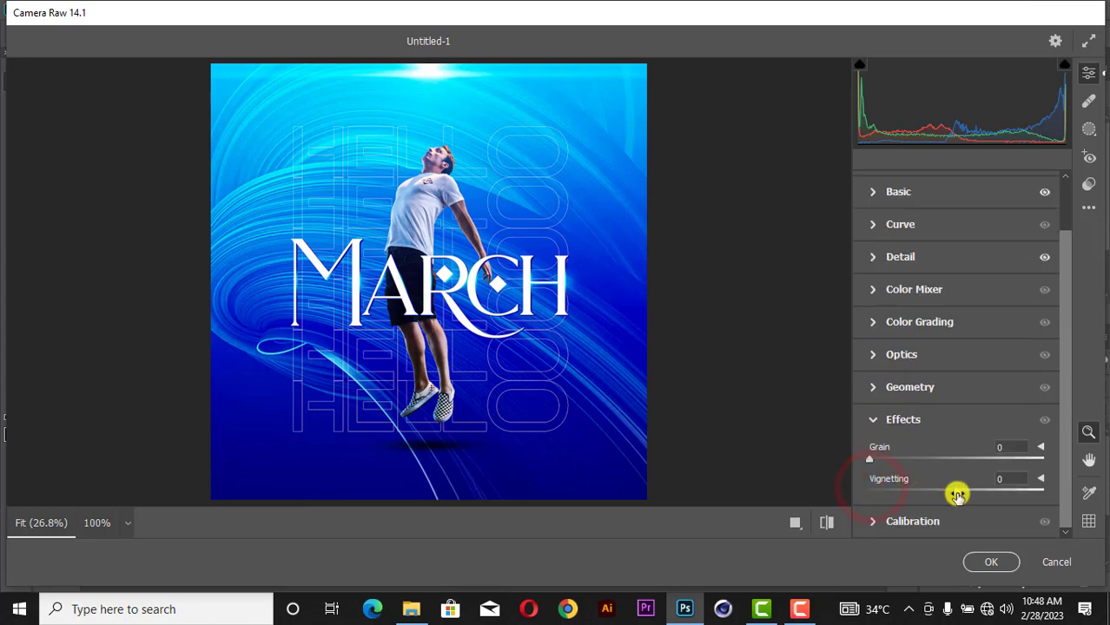
pyautogui.moveTo(957, 494); pyautogui.dragTo(944, 500)
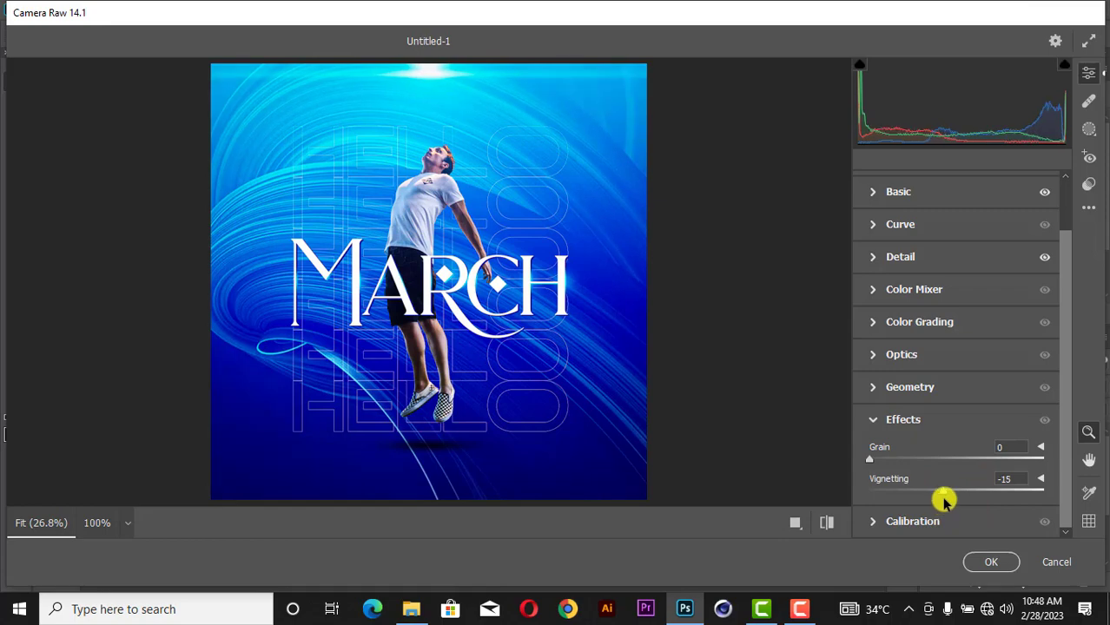
pyautogui.click(993, 564)
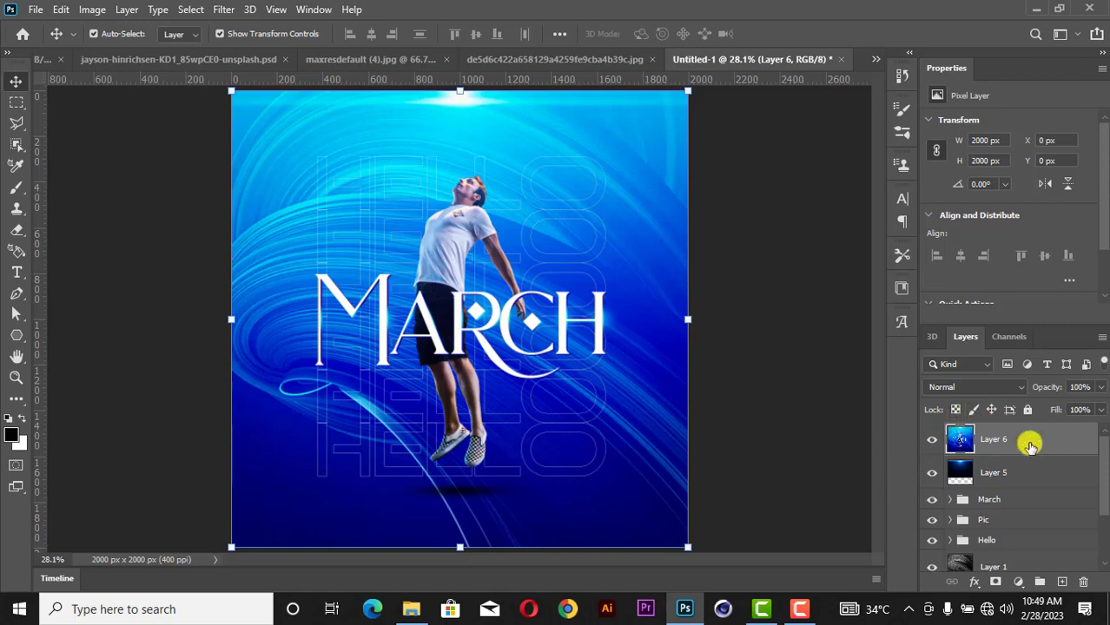
# Step: Add a Color Lookup adjustment layer with the 2Strip.look 3D LUT and compare the flyer with and without it
pyautogui.click(1022, 588)
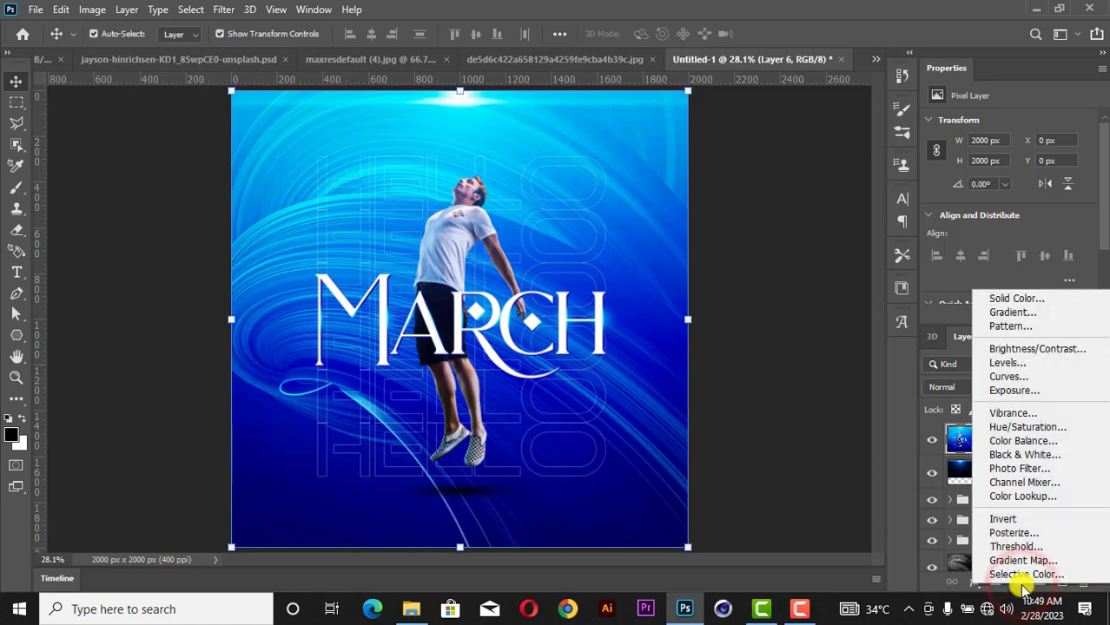
pyautogui.click(1049, 498)
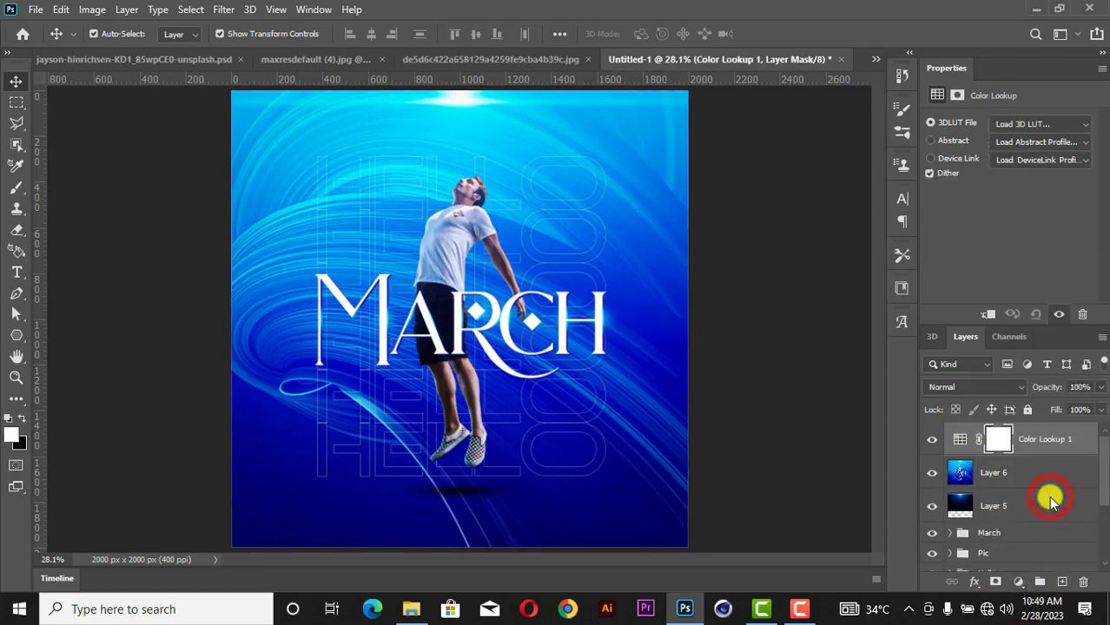
pyautogui.click(1051, 123)
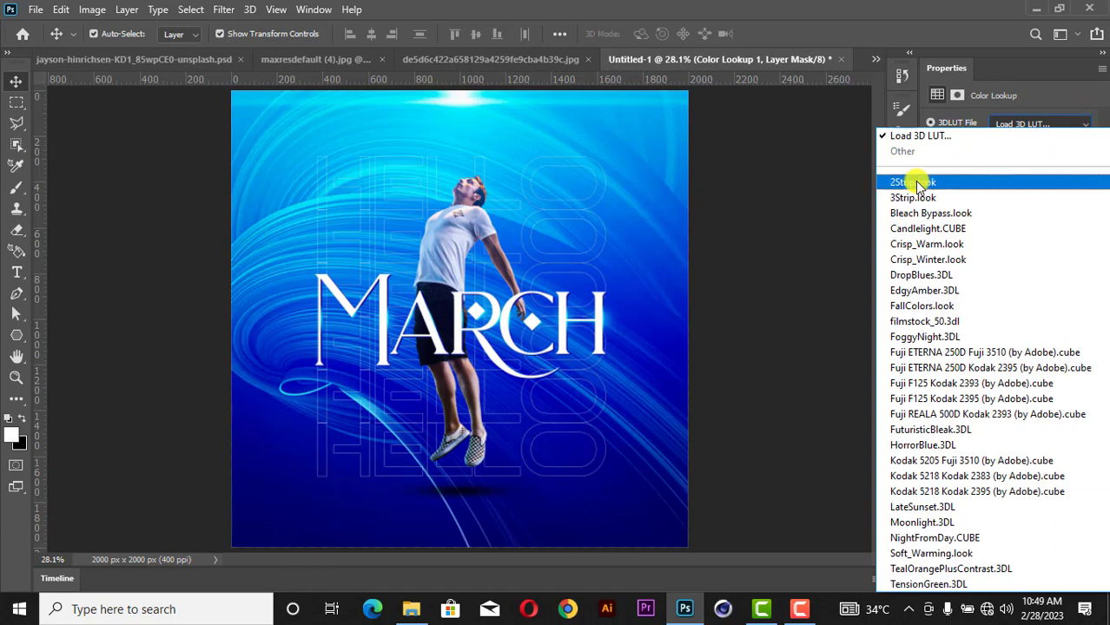
pyautogui.click(917, 184)
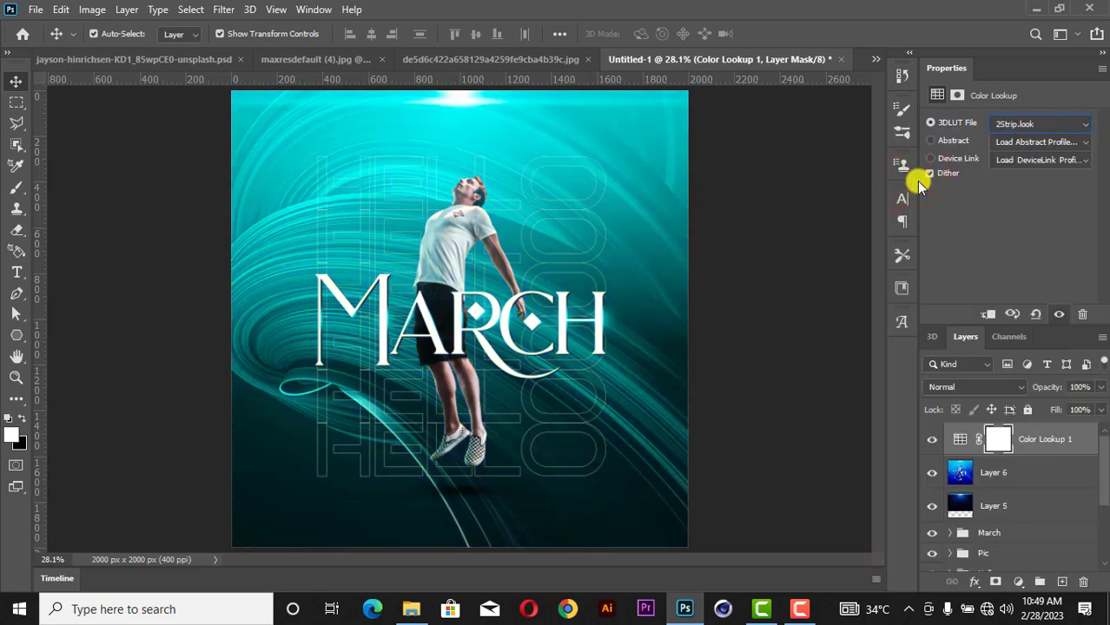
pyautogui.click(929, 443)
pyautogui.click(928, 443)
# Step: Close the three source image documents, leaving only march.psd and the untitled flyer open
pyautogui.click(588, 59)
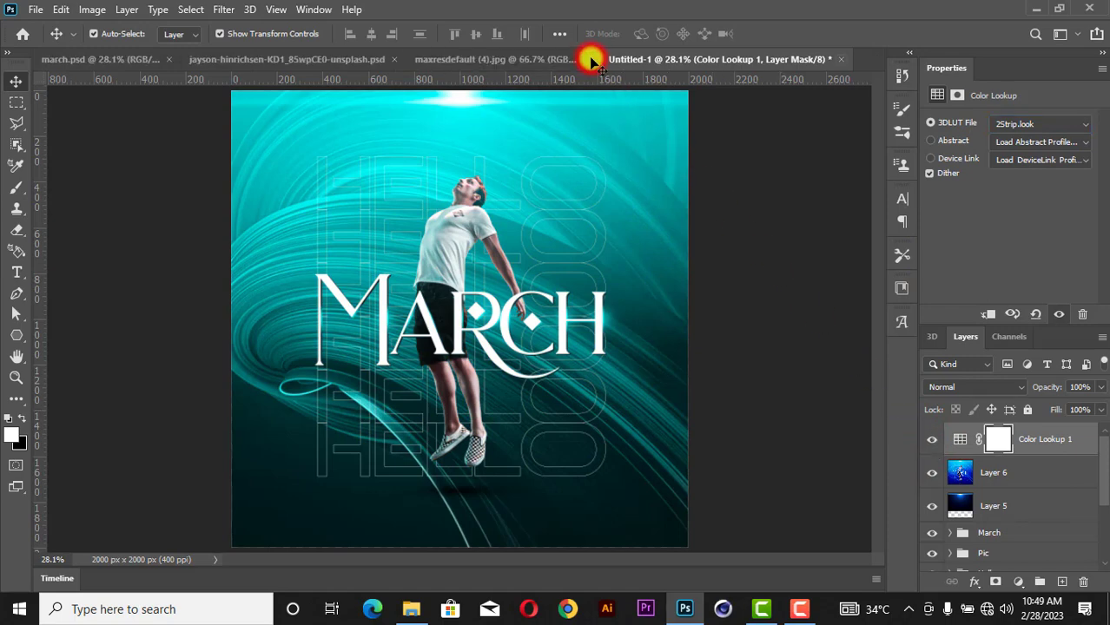
pyautogui.click(588, 59)
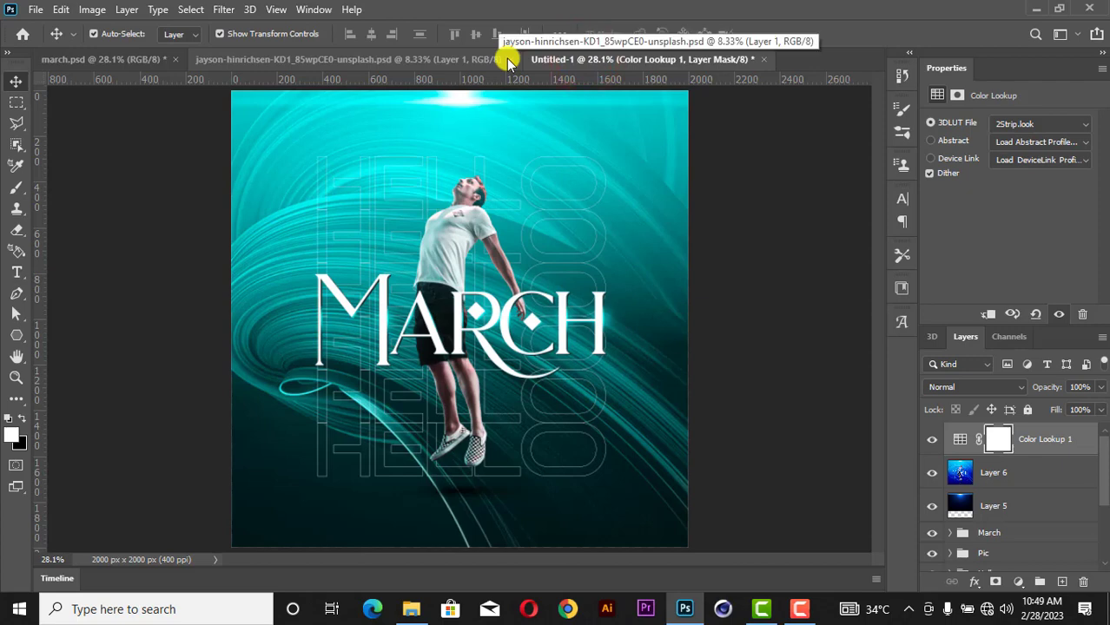
pyautogui.click(506, 58)
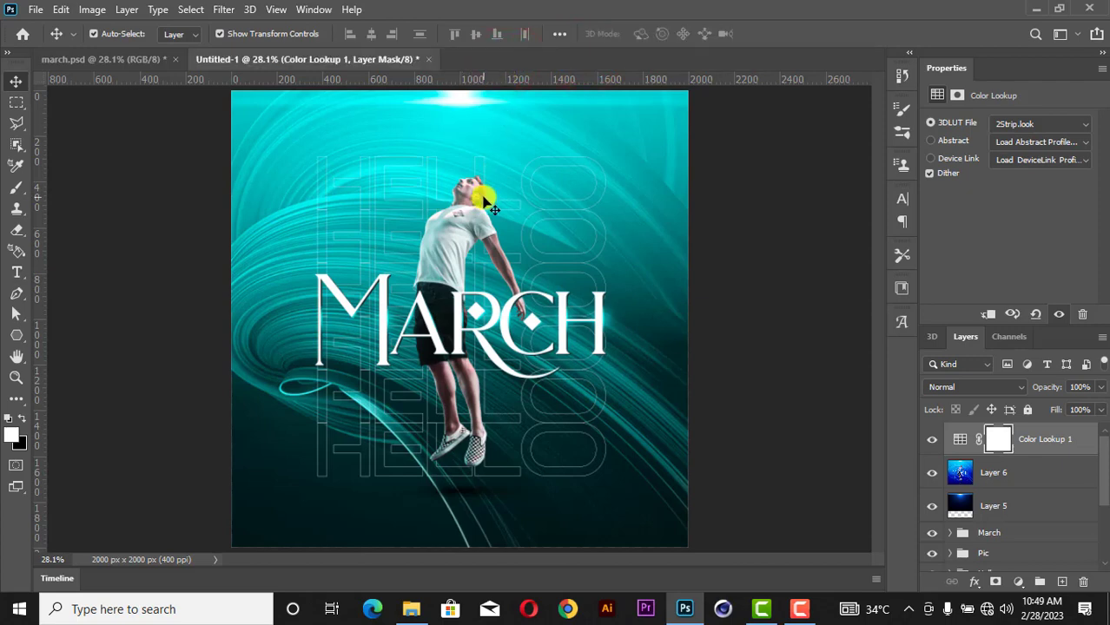
# Step: Switch to march.psd and compare its design with the Color Lookup adjustment off and on, leaving it on
pyautogui.click(104, 59)
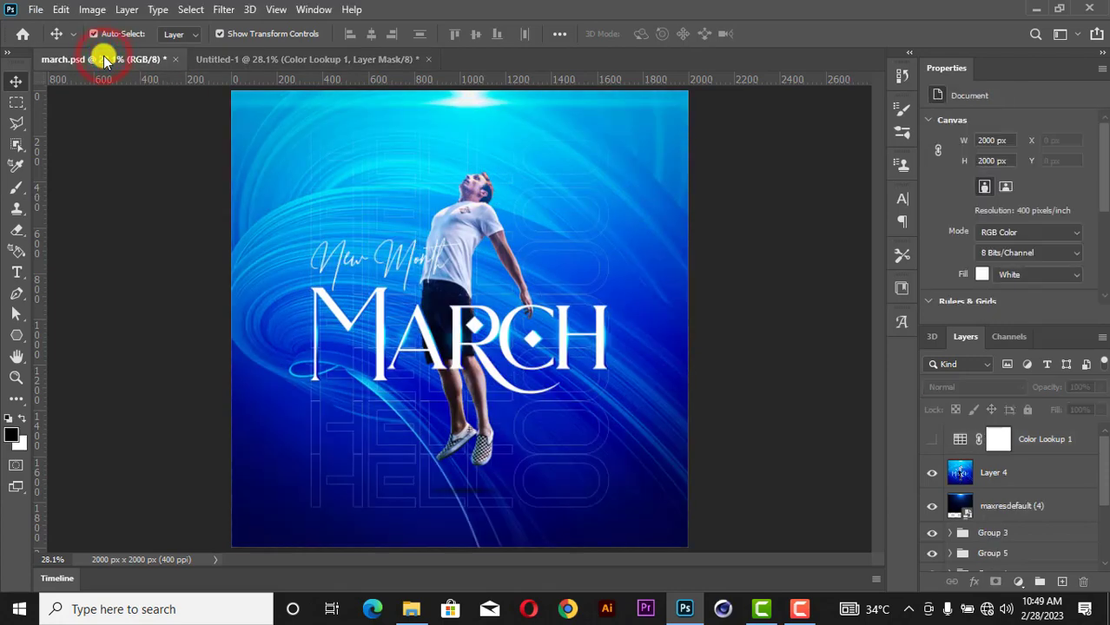
pyautogui.click(926, 438)
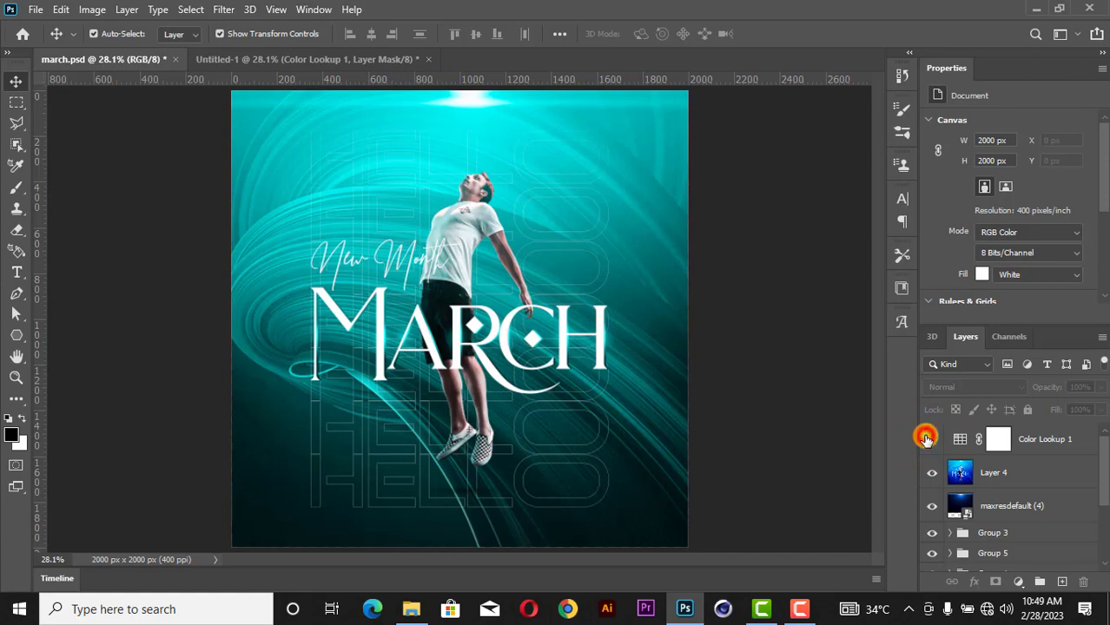
pyautogui.click(926, 439)
pyautogui.click(927, 439)
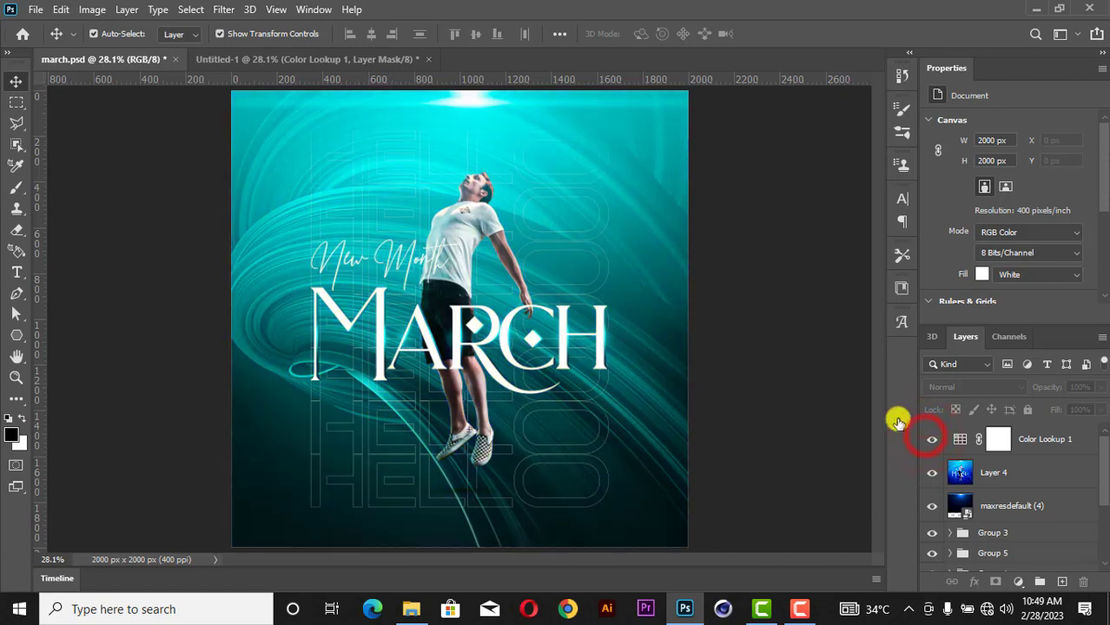
# Step: Return to the untitled flyer and compare it with its Color Lookup adjustment off and on, leaving it on
pyautogui.click(312, 59)
pyautogui.click(934, 439)
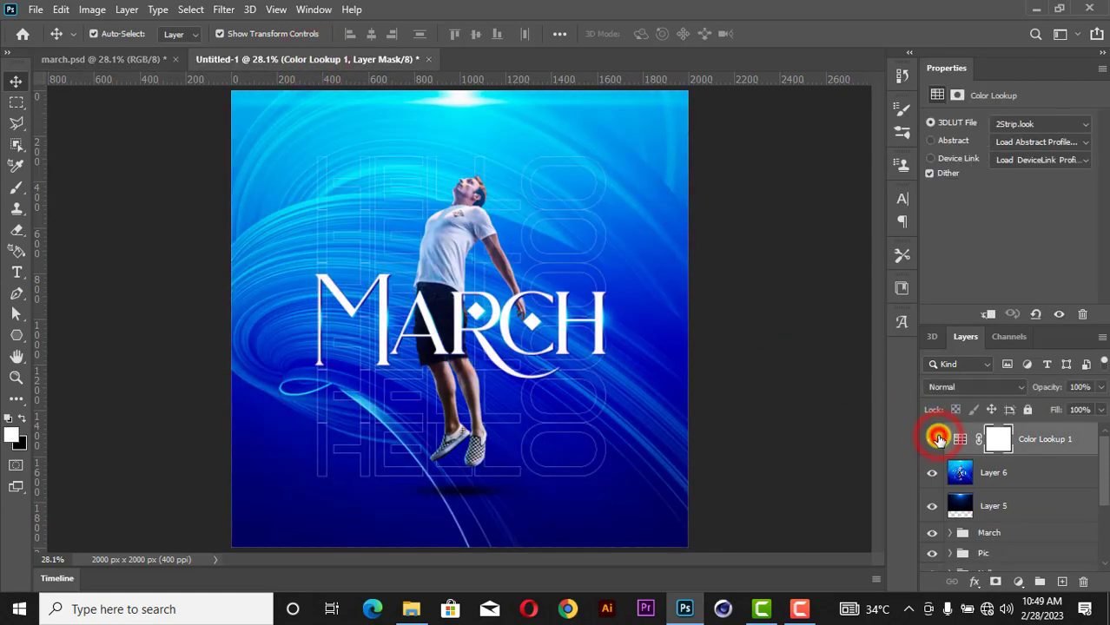
pyautogui.click(936, 438)
pyautogui.click(745, 324)
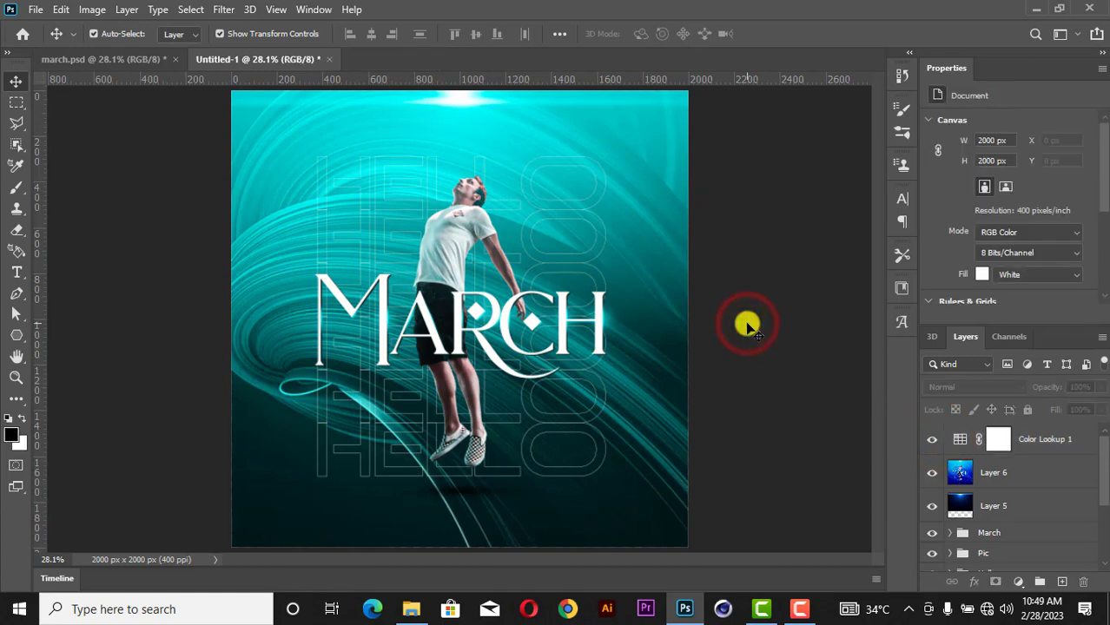